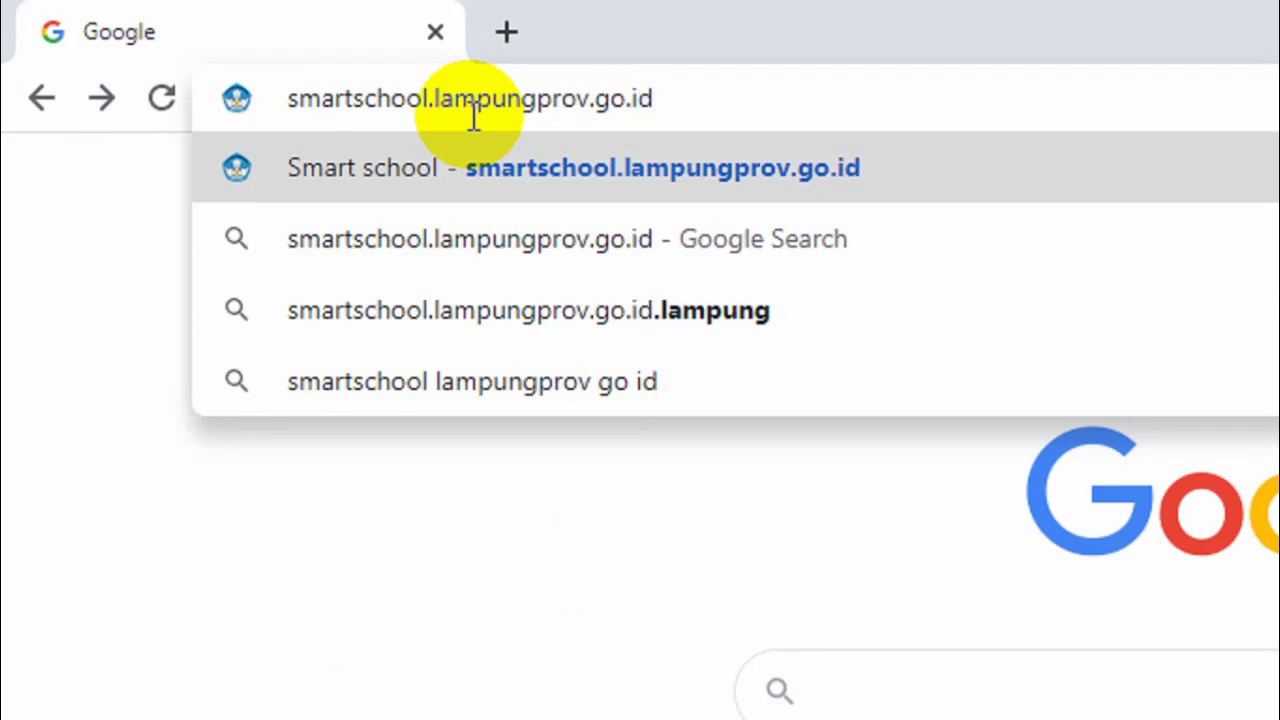
Load the Smart School Lampung website and scroll down toward the FITUR SMART SCHOOL cards
key("Return")
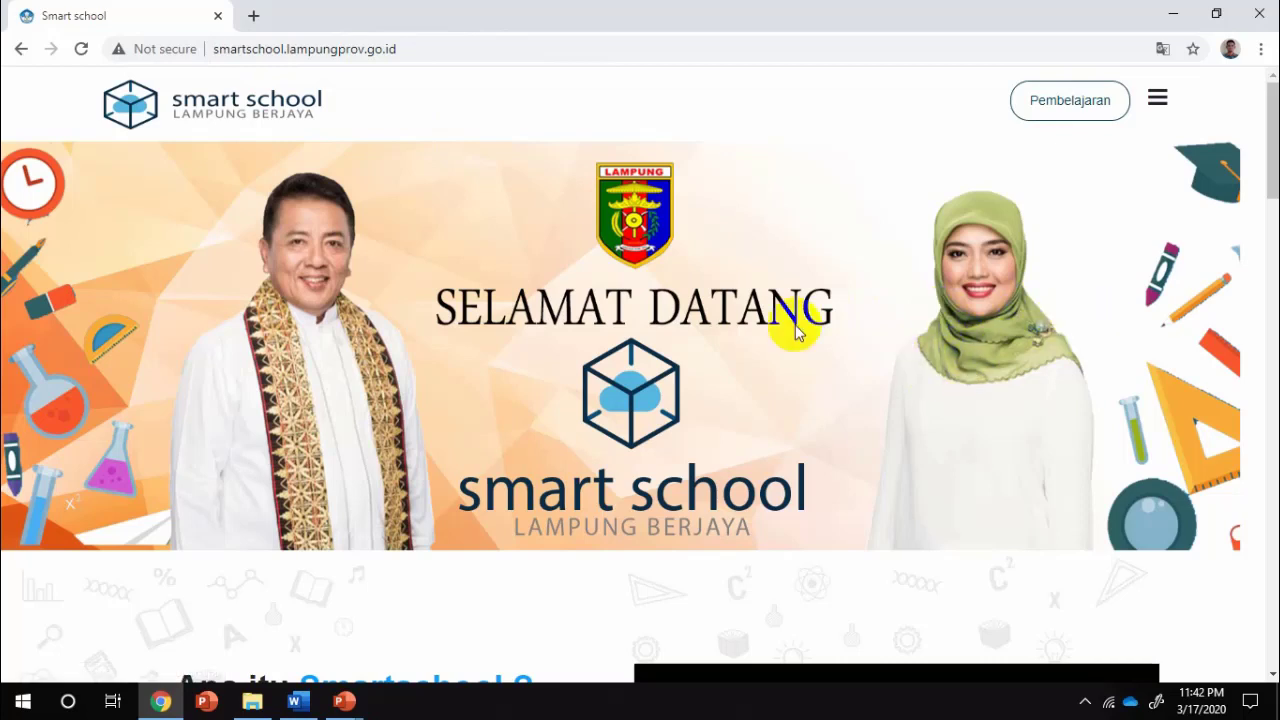
scroll(1033, 340, "down", 5)
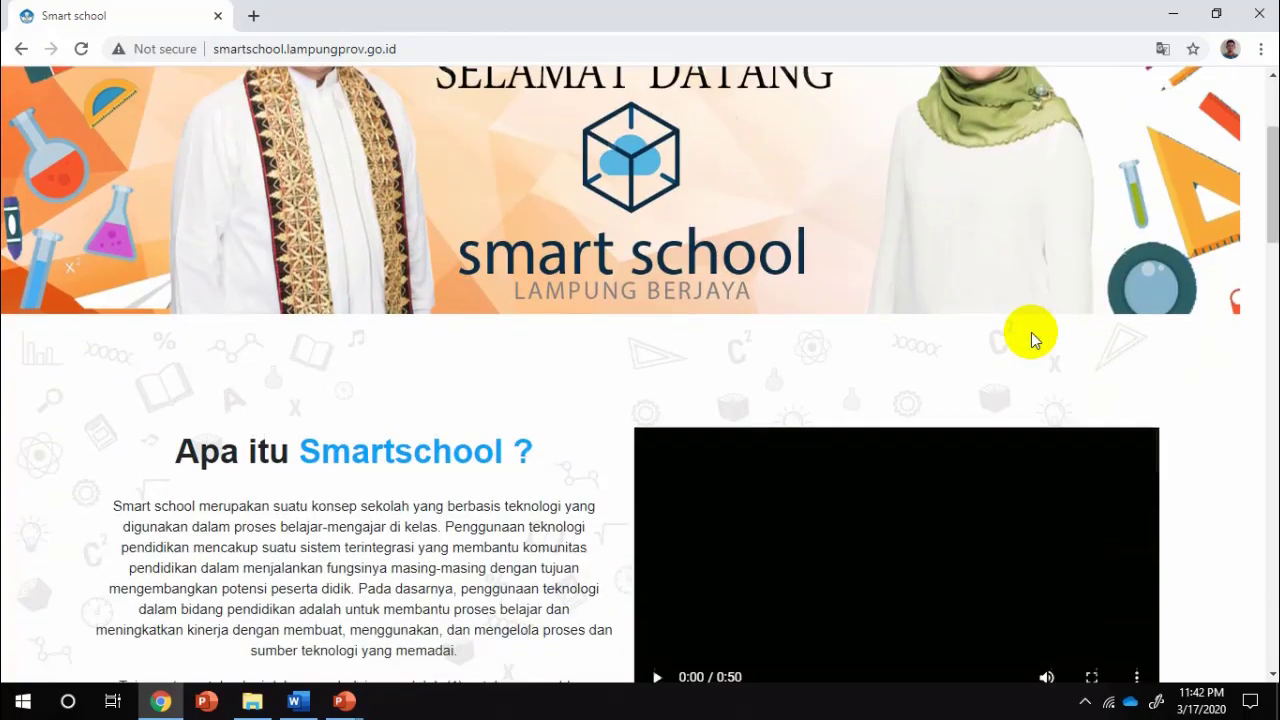
scroll(1033, 340, "down", 2)
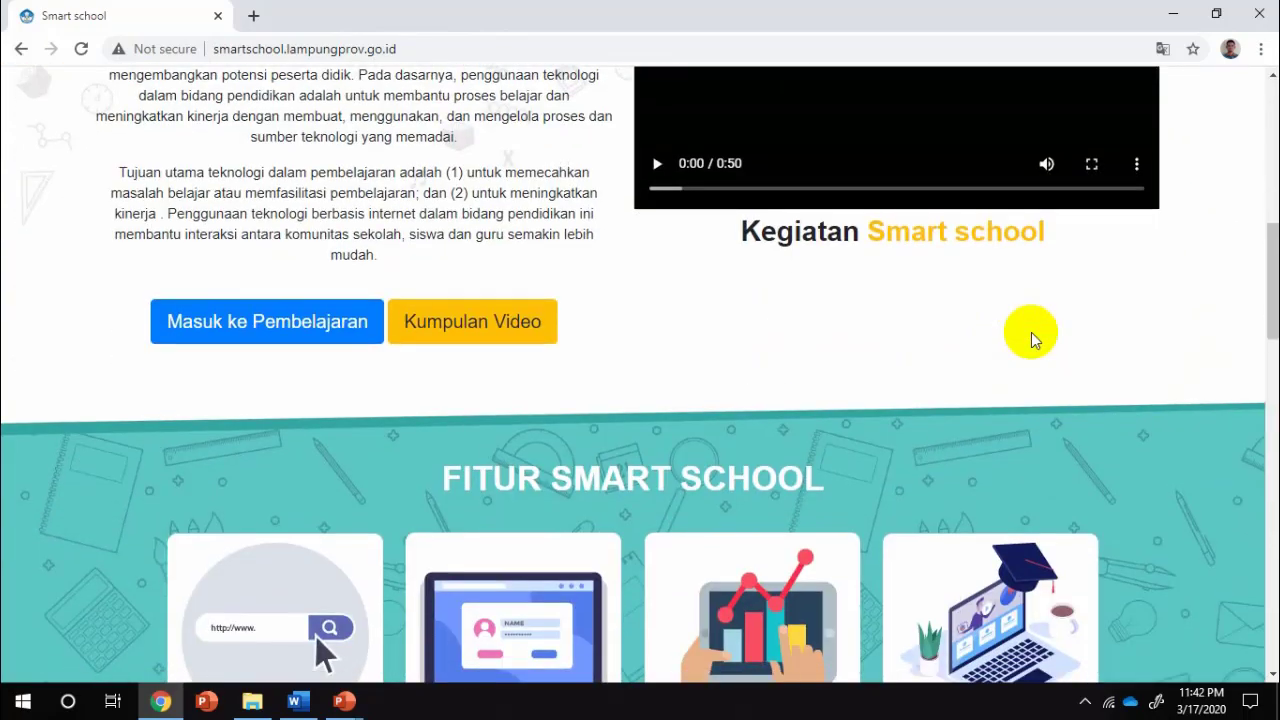
scroll(1033, 340, "down", 3)
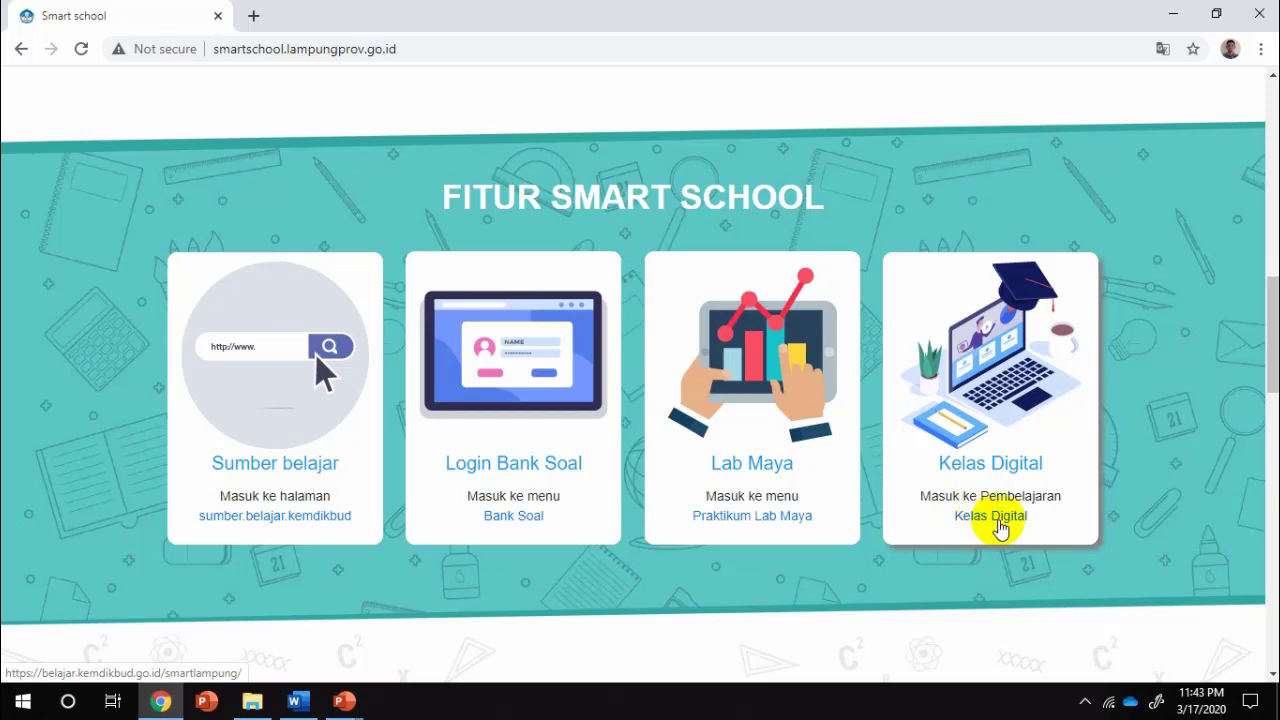
Go from Smart School to the Rumah Belajar Kelas Digital page and bring up its login dialog
left_click(998, 520)
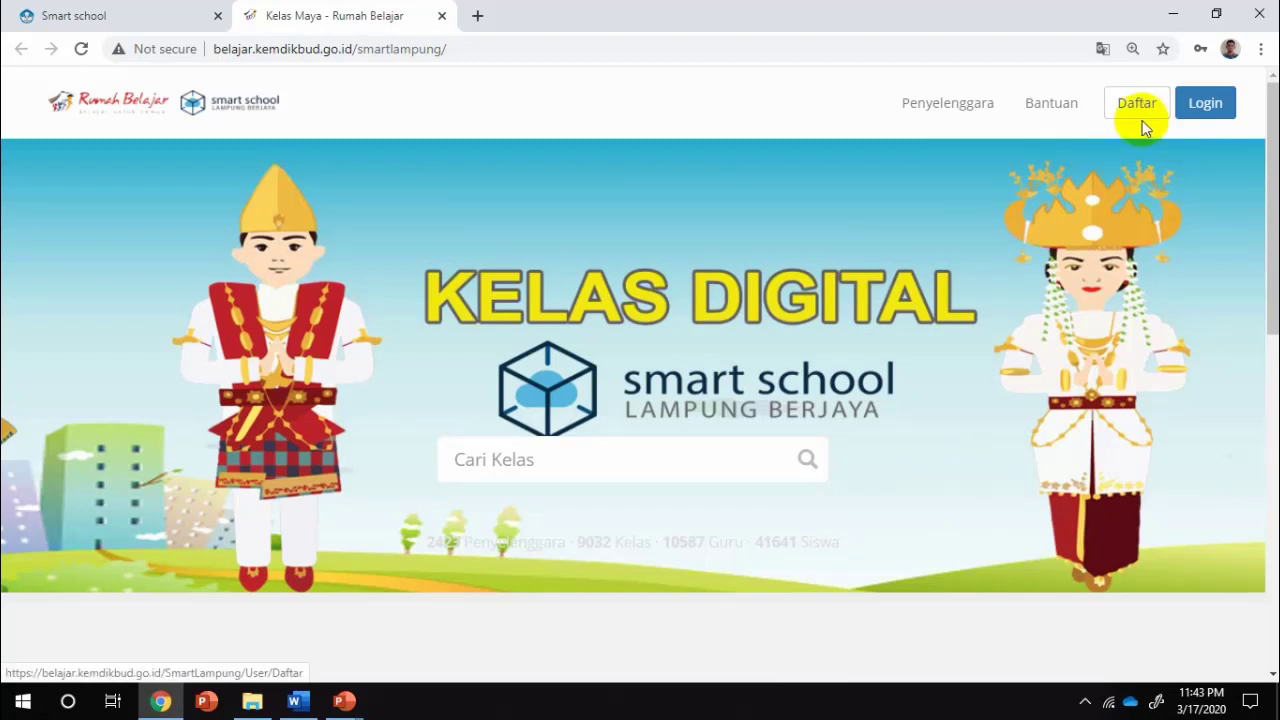
left_click(1142, 122)
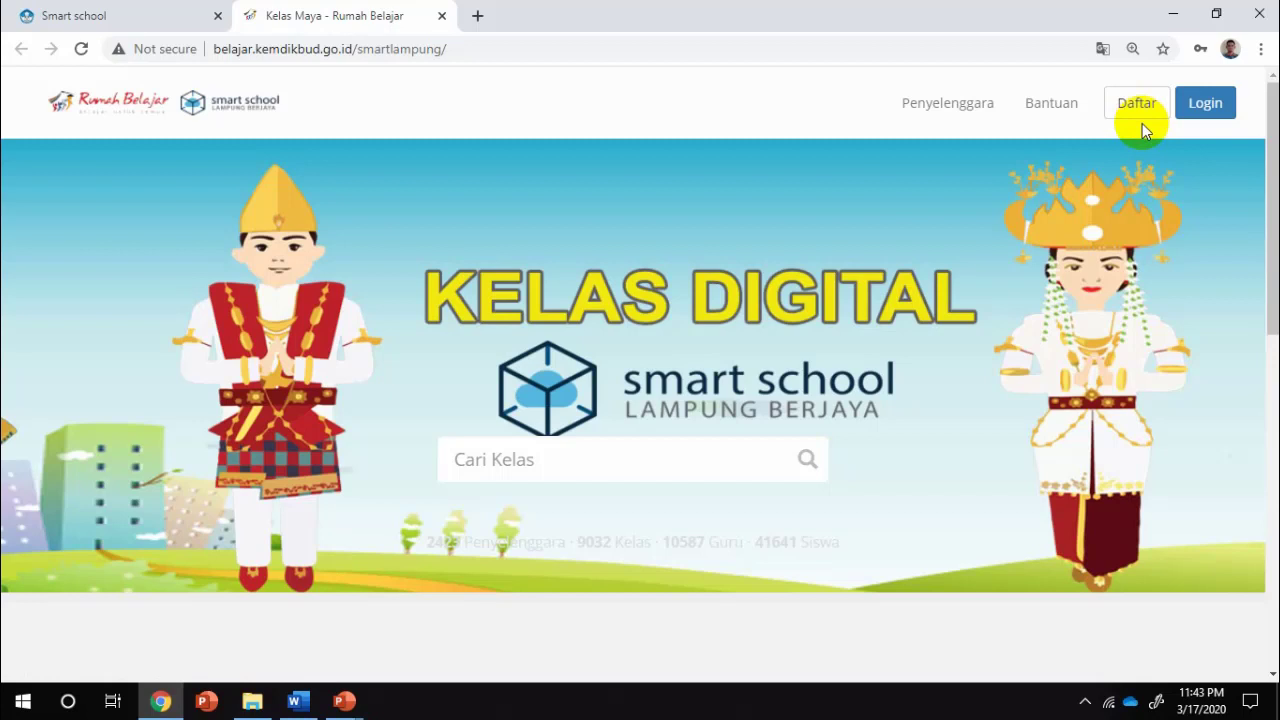
left_click(1216, 120)
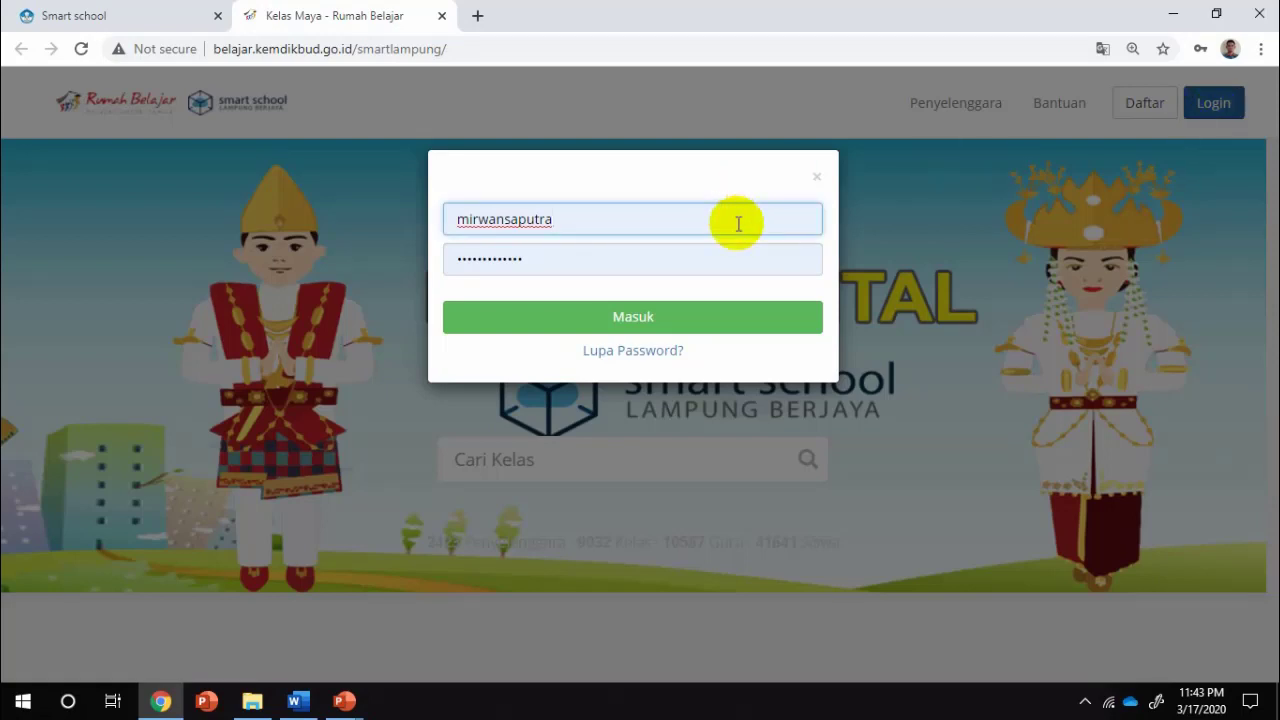
Replace the prefilled credentials with the student's own username and password, then log in with Masuk
key("BackSpace")
key("BackSpace")
key("BackSpace")
key("BackSpace")
key("BackSpace")
key("BackSpace")
key("BackSpace")
key("BackSpace")
key("BackSpace")
key("BackSpace")
key("BackSpace")
key("BackSpace")
key("BackSpace")
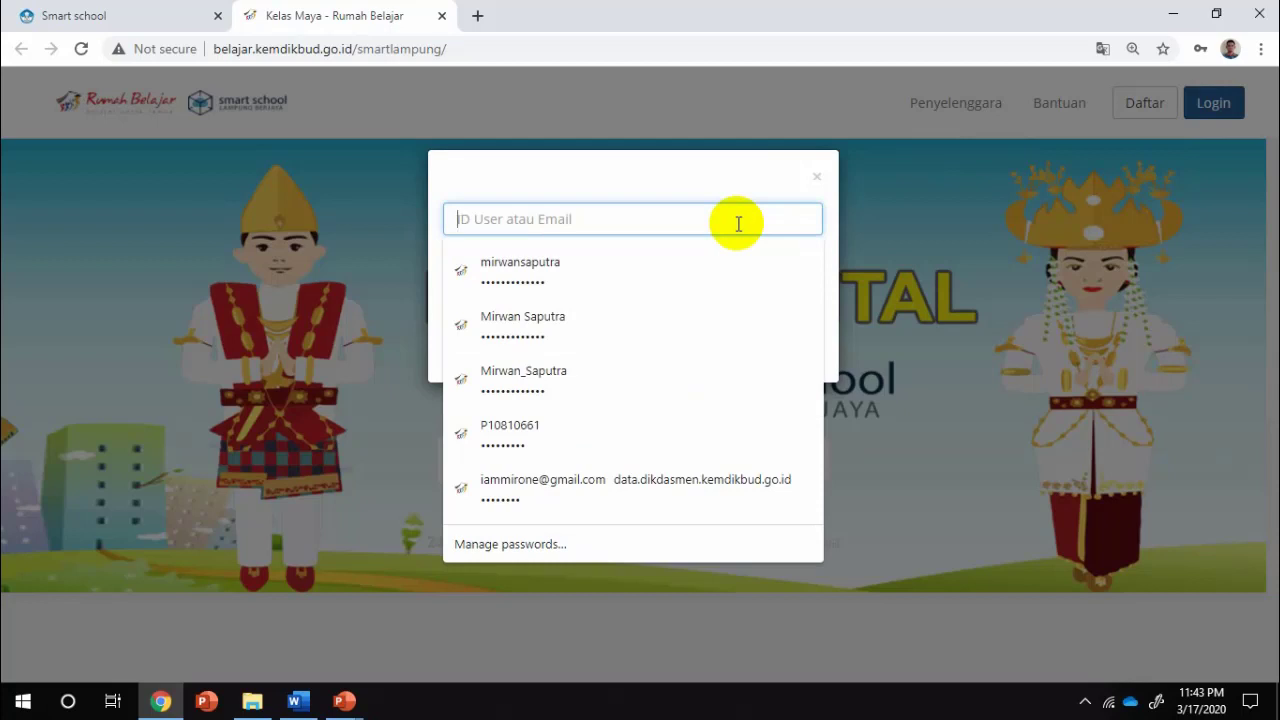
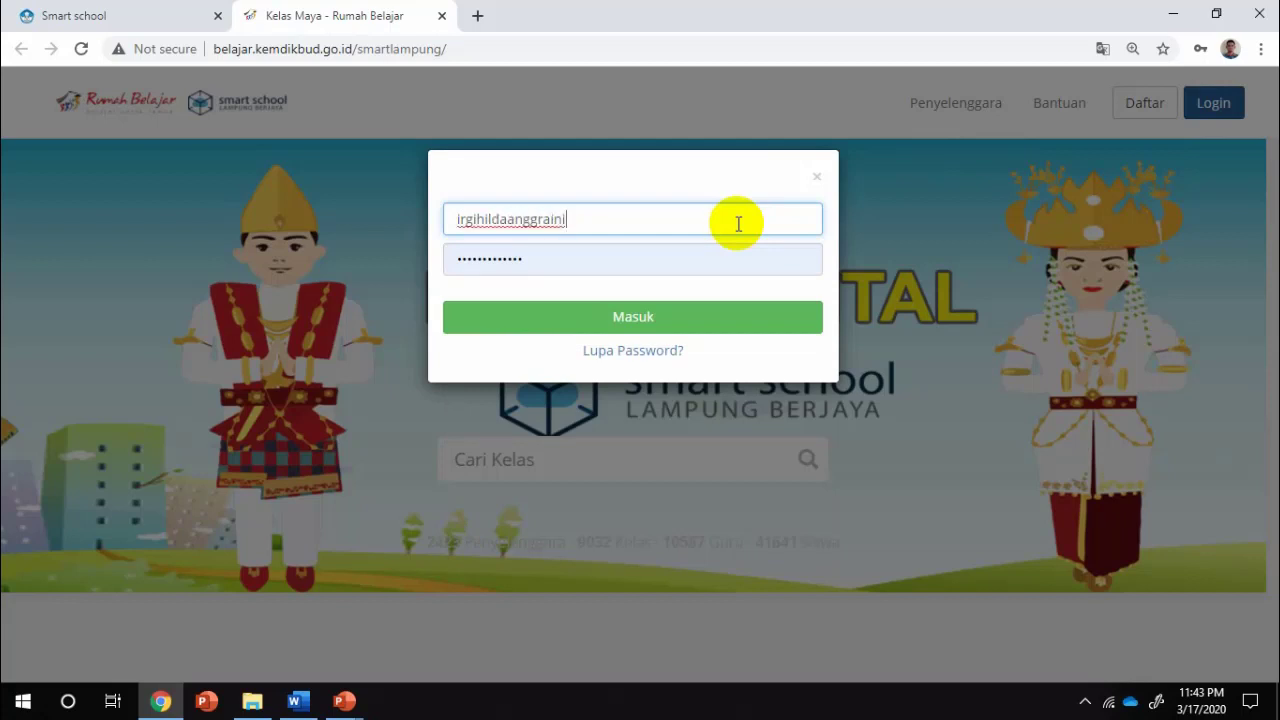
left_click(686, 260)
key("BackSpace")
key("BackSpace")
key("BackSpace")
key("BackSpace")
key("BackSpace")
key("BackSpace")
key("BackSpace")
key("BackSpace")
key("BackSpace")
key("BackSpace")
key("BackSpace")
key("BackSpace")
key("BackSpace")
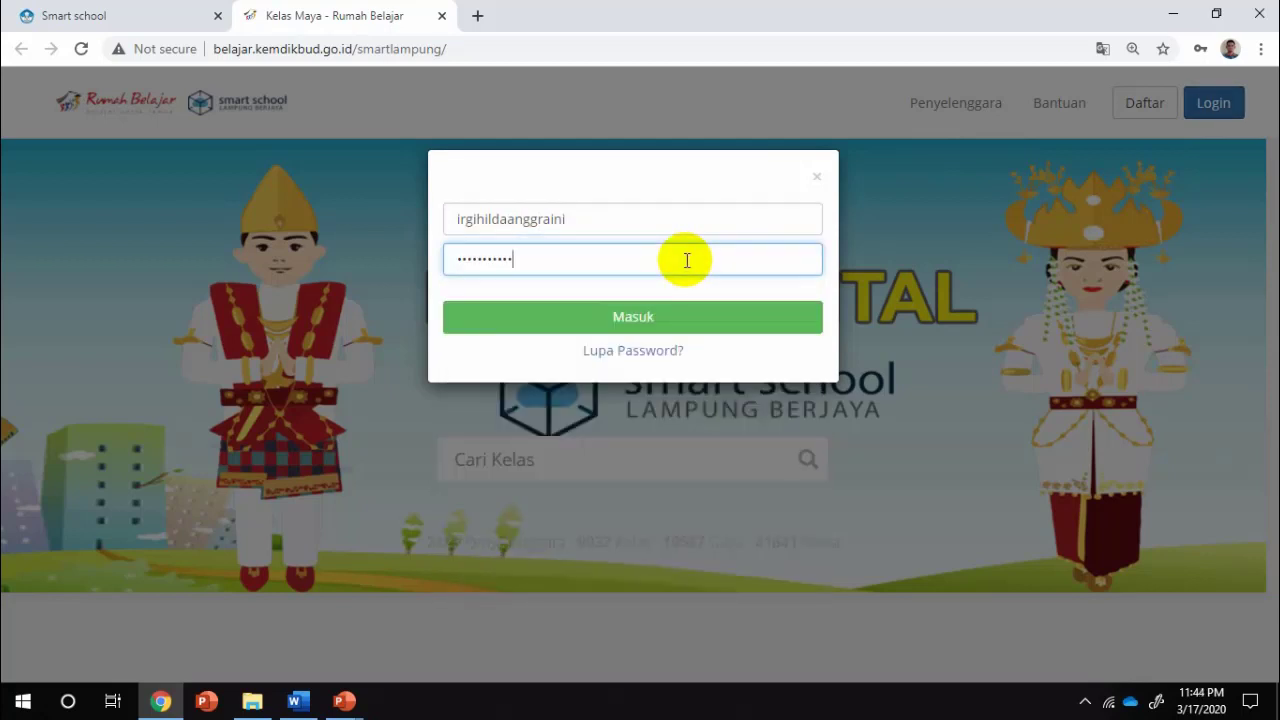
type("••••••••••••••••••")
left_click(670, 326)
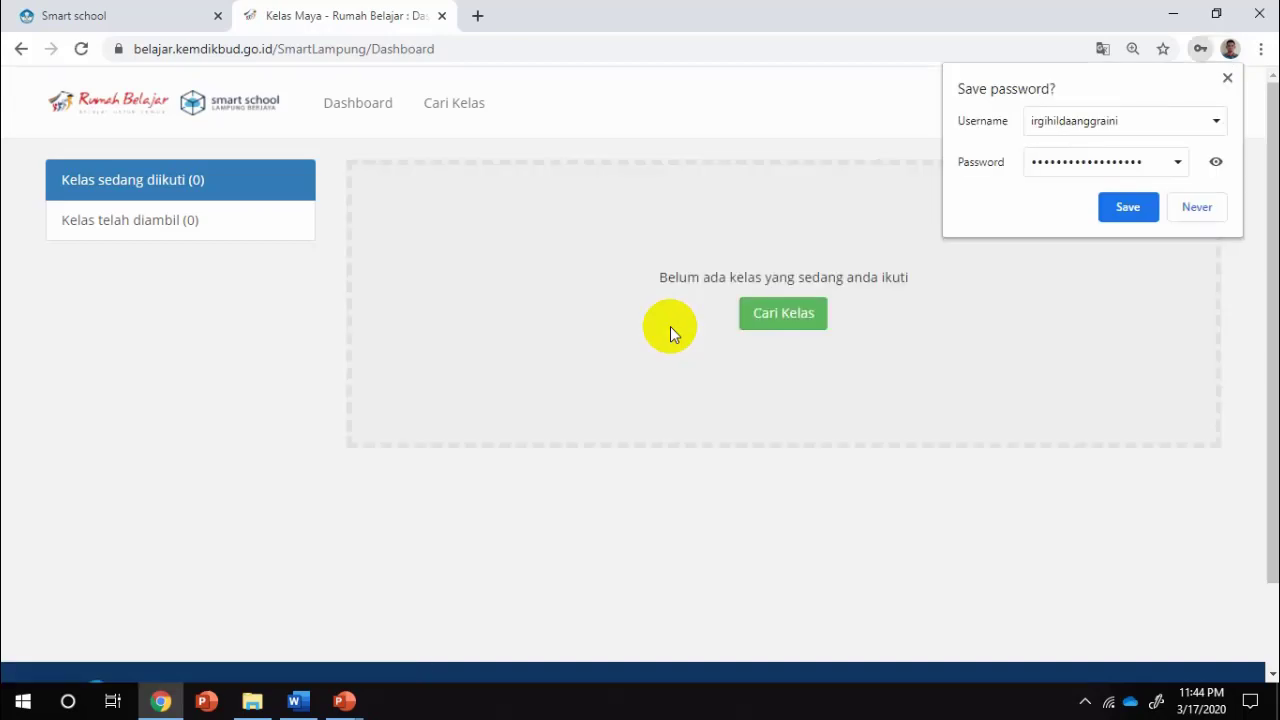
Decline Chrome's offer to save the password and go to the Cari Kelas catalog
left_click(1183, 214)
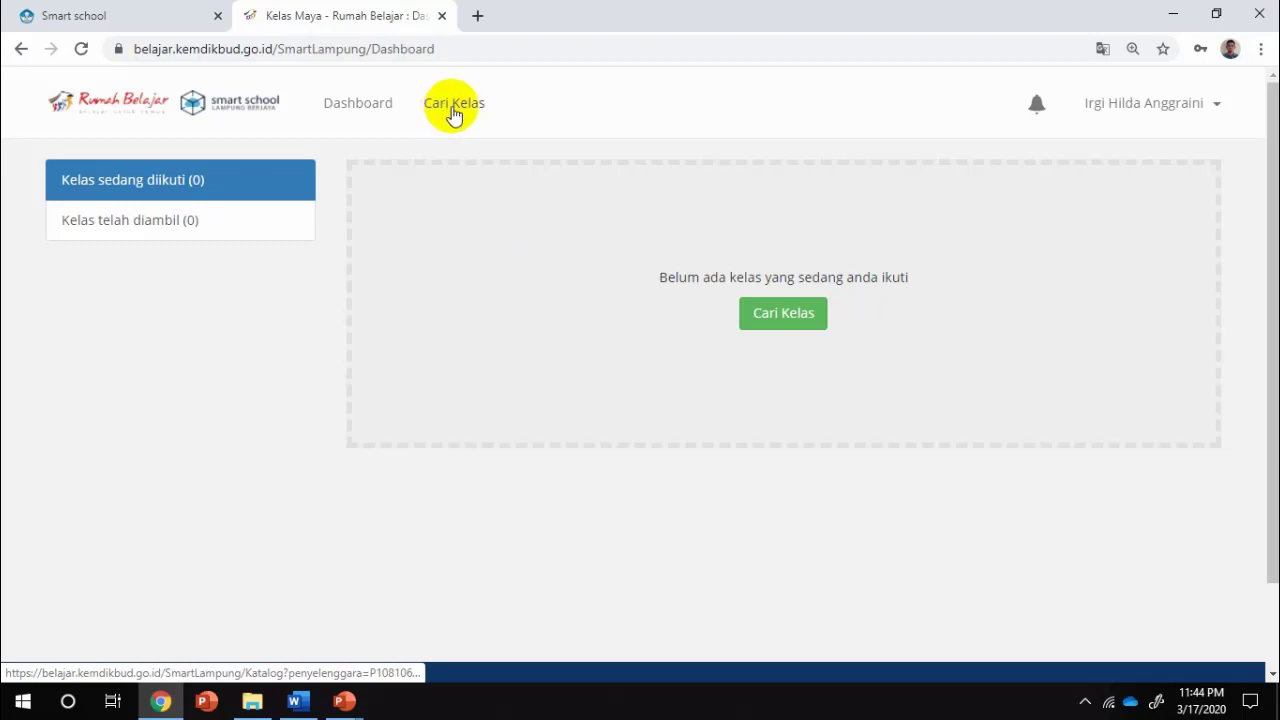
left_click(452, 110)
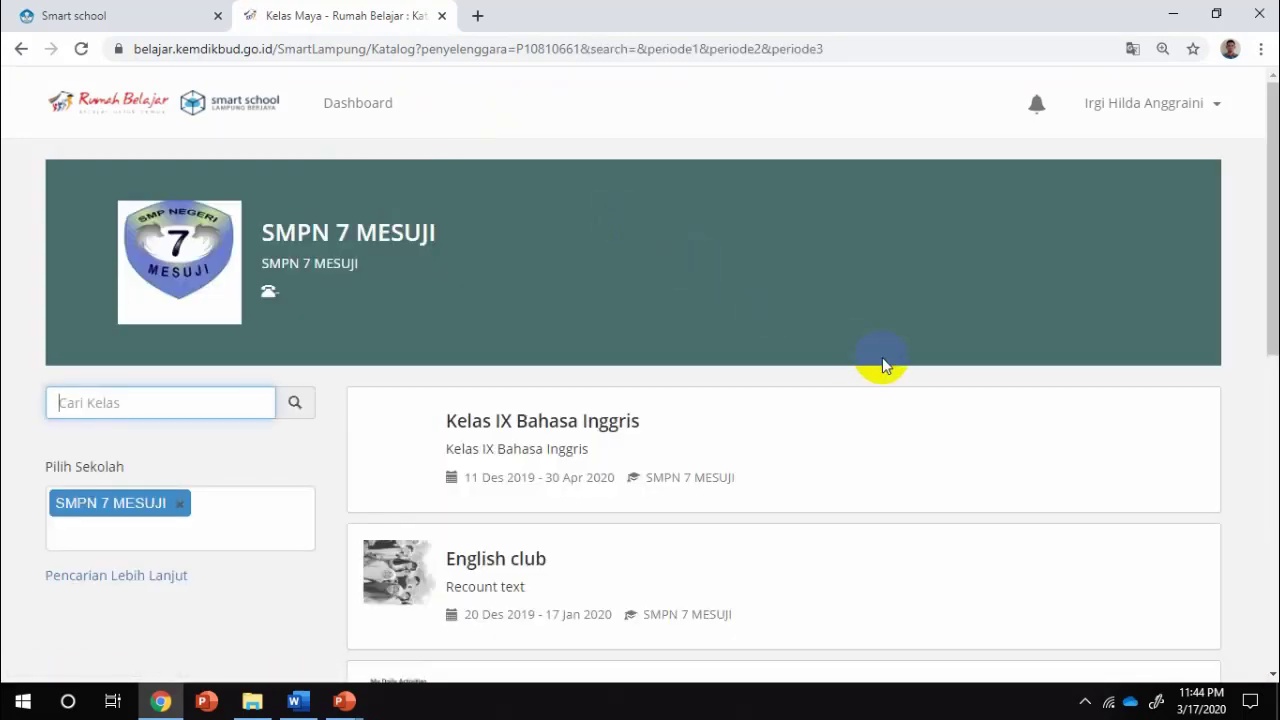
Look through the SMPN 7 MESUJI class list and open the BAHASA INGGRIS KELAS VIII course card
scroll(882, 366, "down", 3)
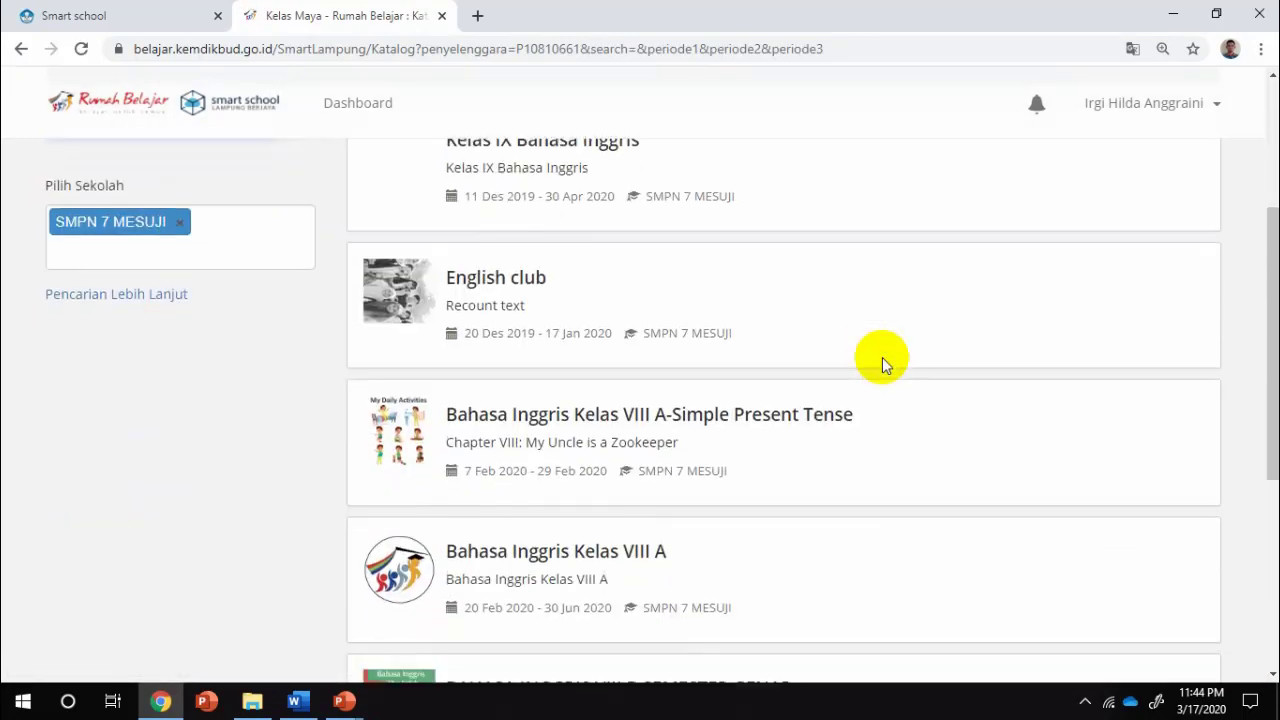
scroll(884, 366, "down", 1)
scroll(884, 366, "down", 3)
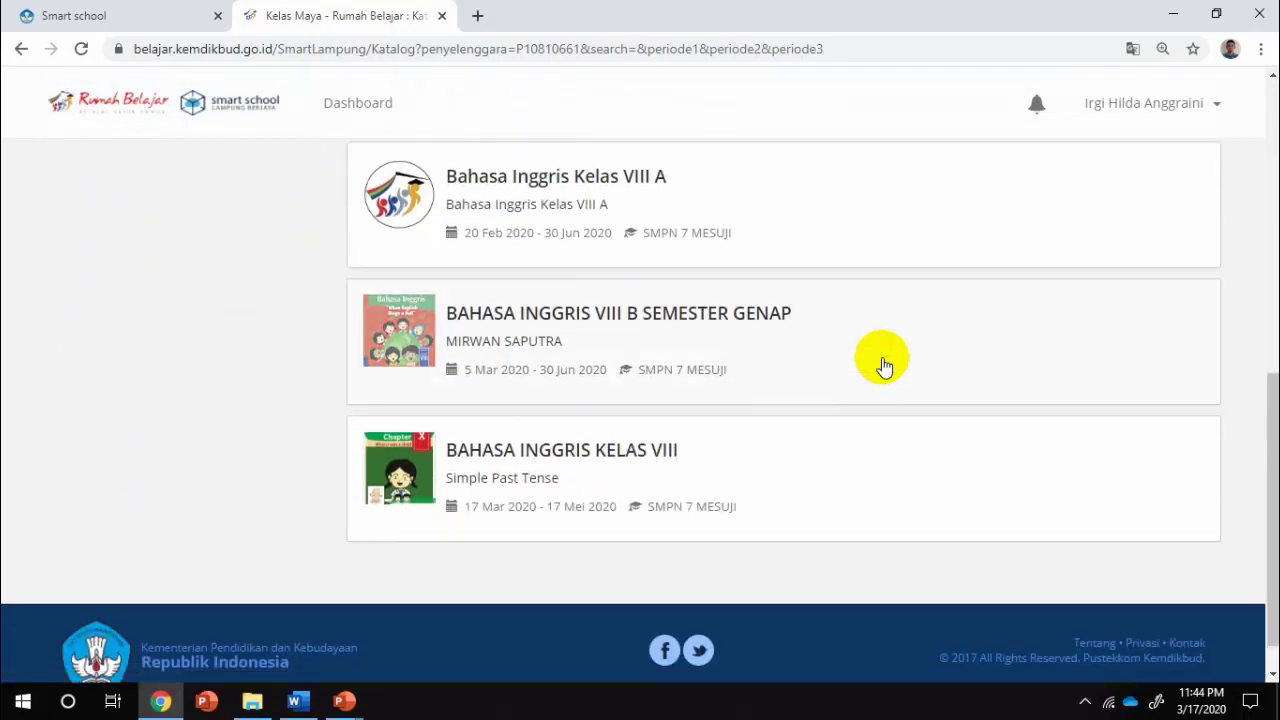
scroll(884, 366, "up", 7)
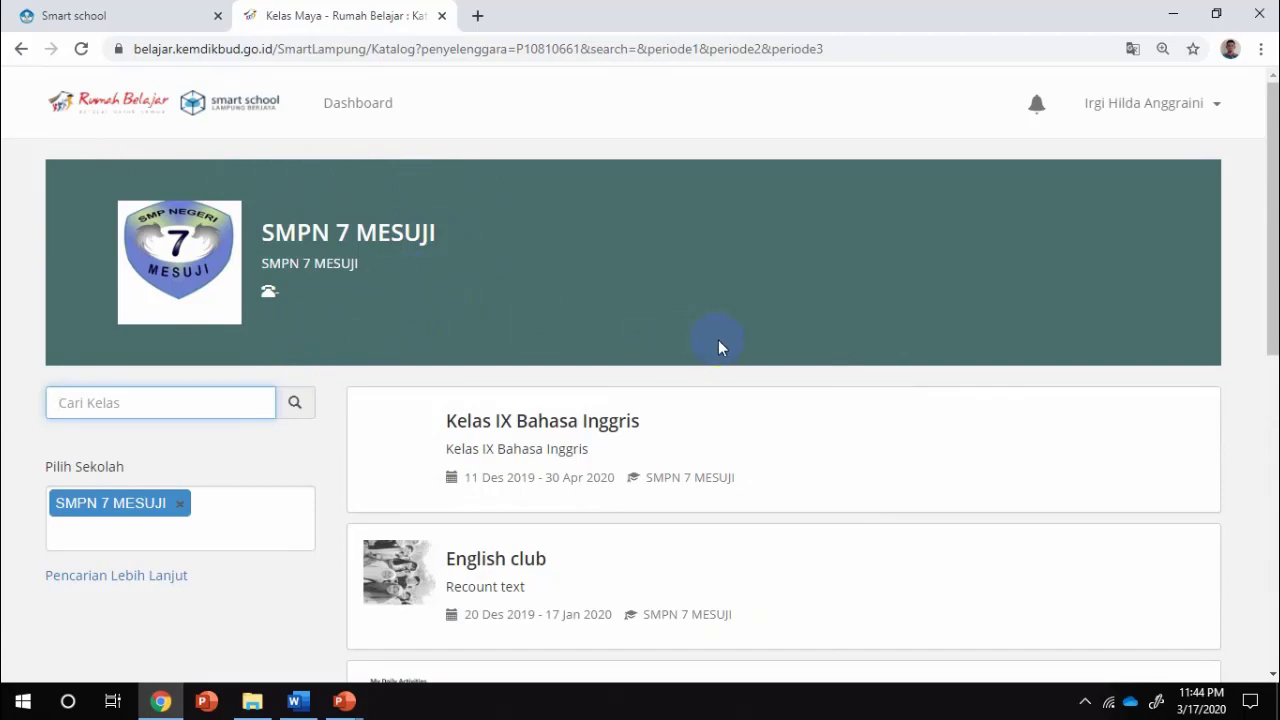
scroll(718, 347, "down", 5)
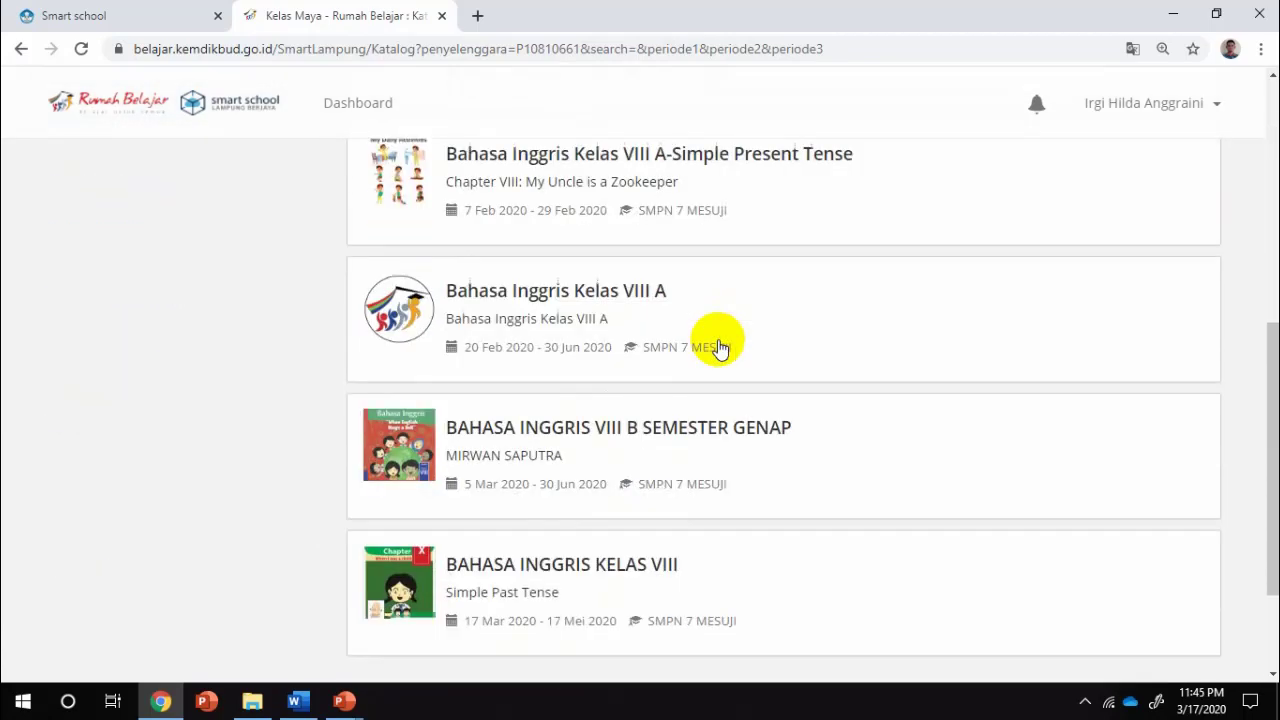
scroll(718, 347, "down", 1)
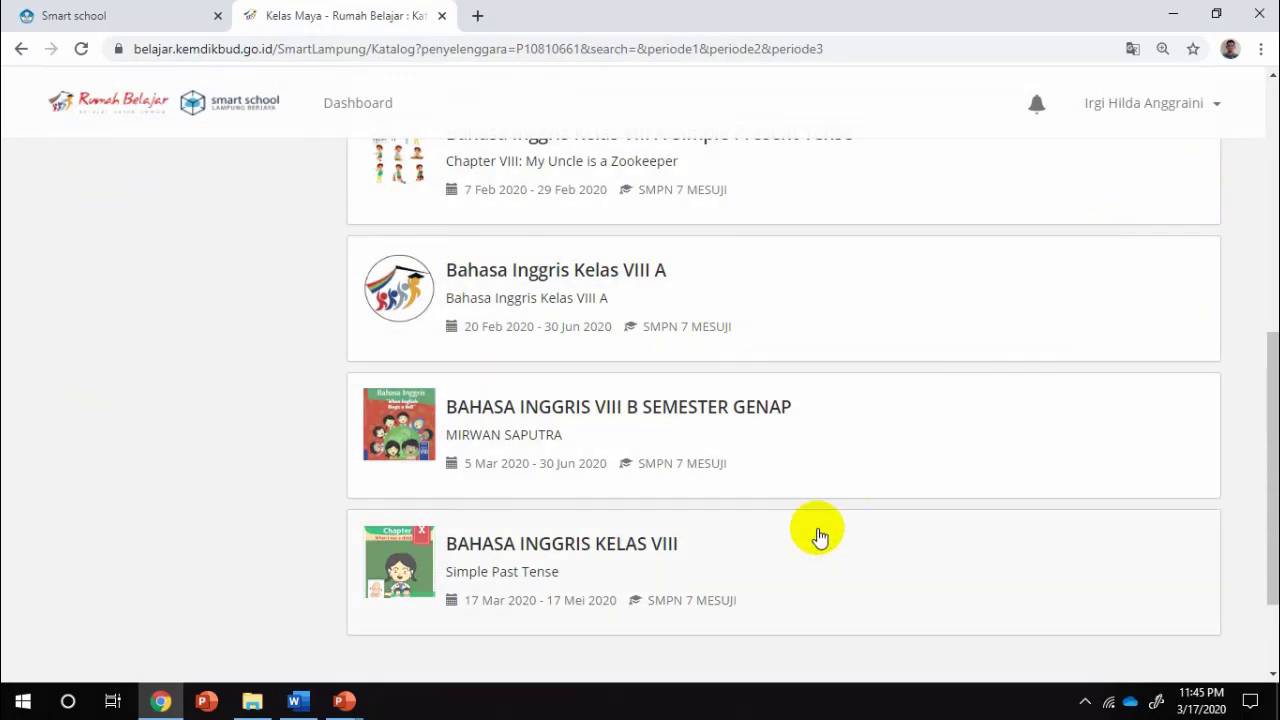
scroll(938, 398, "up", 1)
scroll(938, 398, "up", 4)
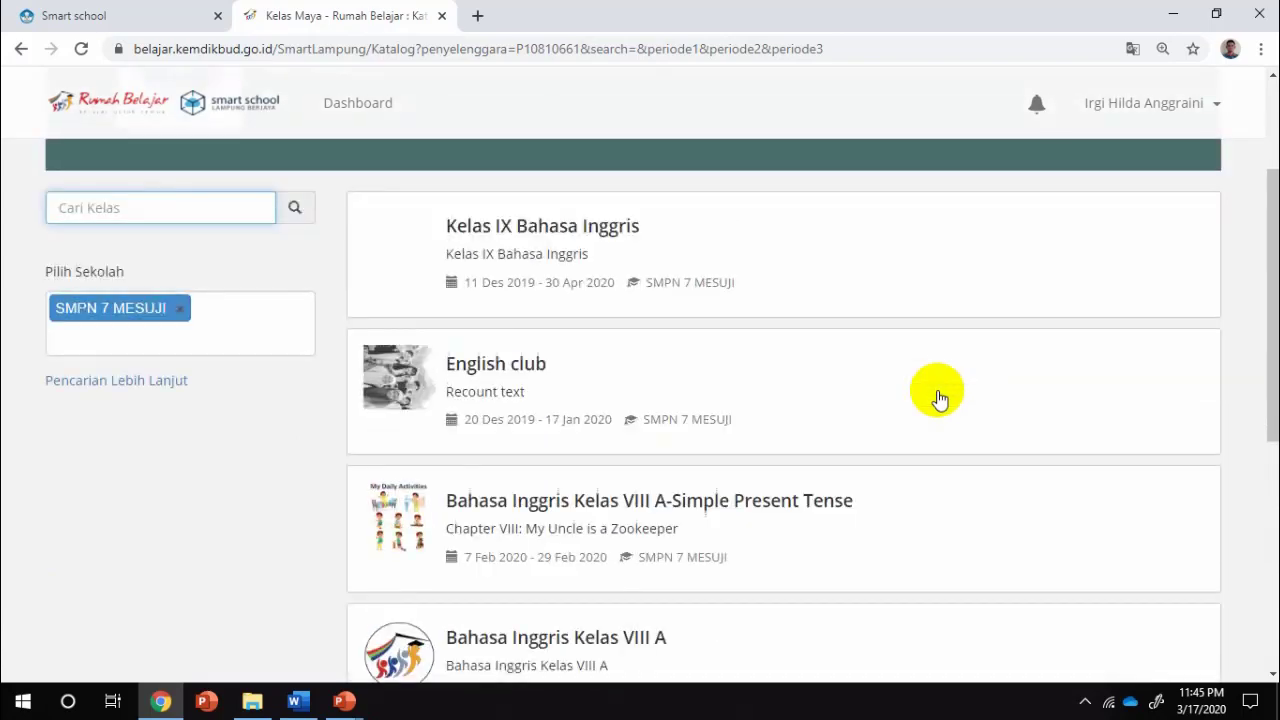
scroll(938, 398, "down", 5)
scroll(938, 398, "down", 2)
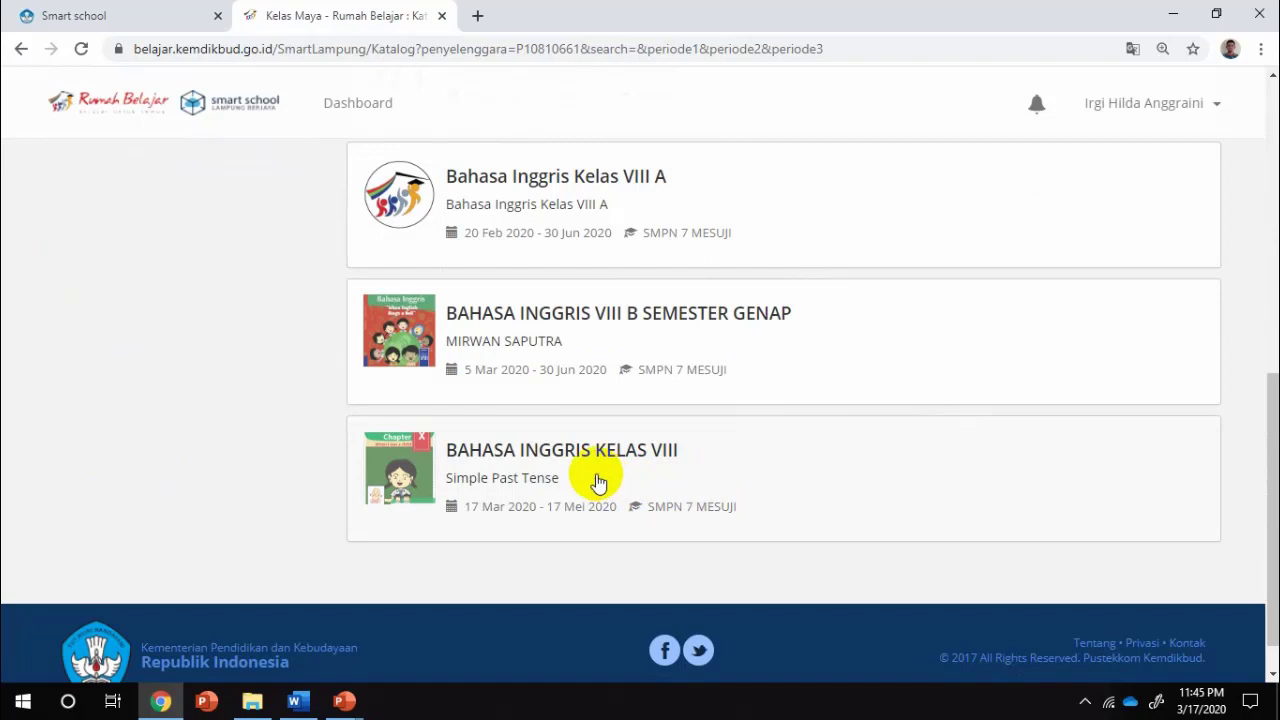
left_click(630, 472)
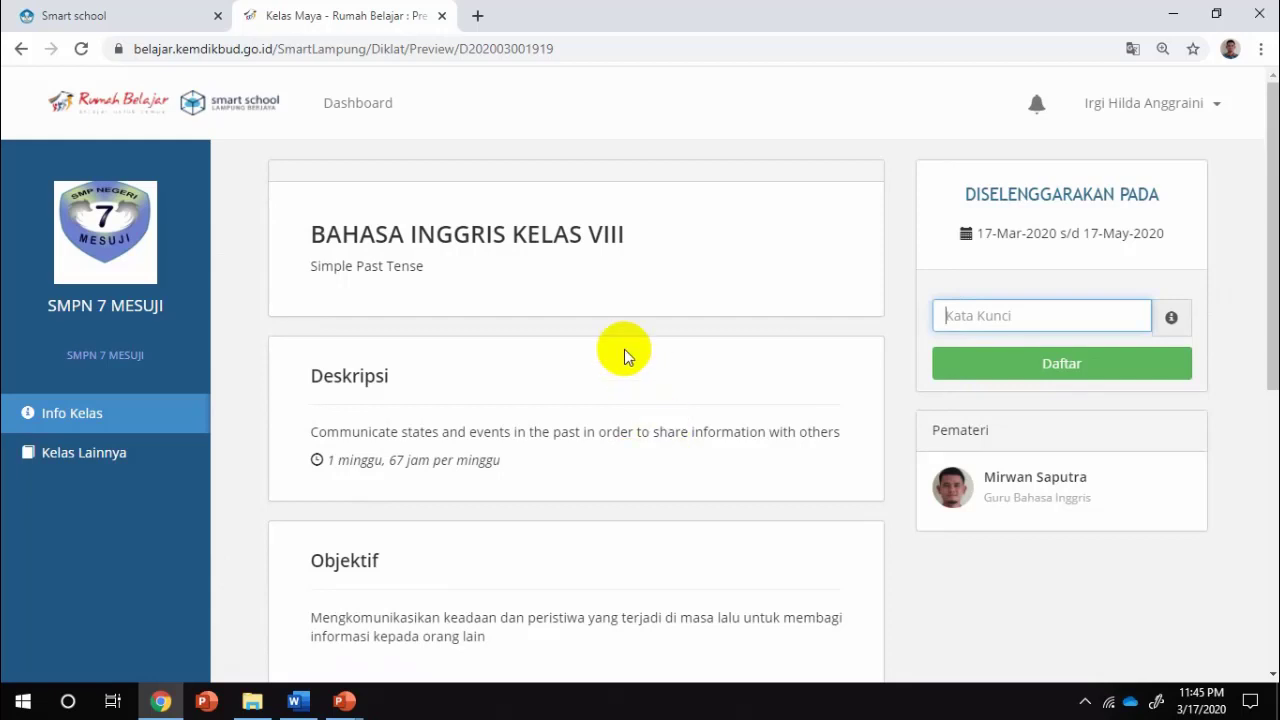
Read the course's Deskripsi, Objektif and Simple Past Tense Silabus, then return to the top of the preview
scroll(624, 357, "down", 1)
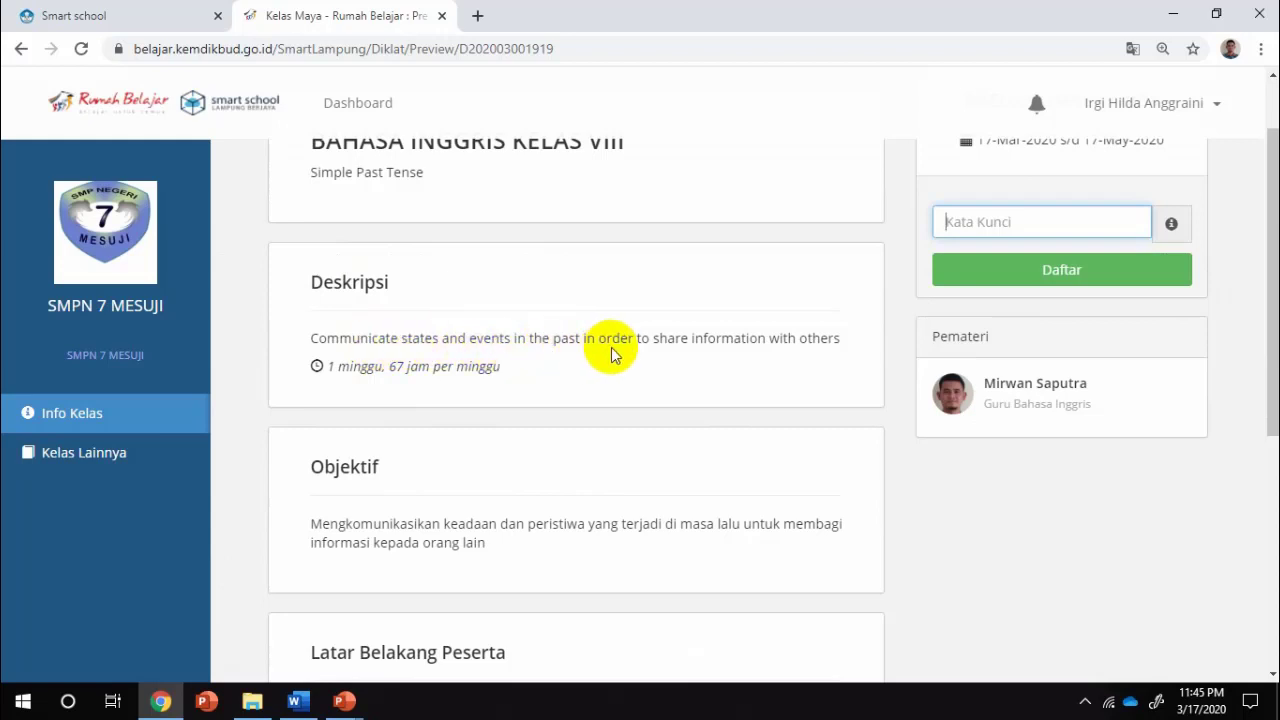
scroll(714, 391, "down", 2)
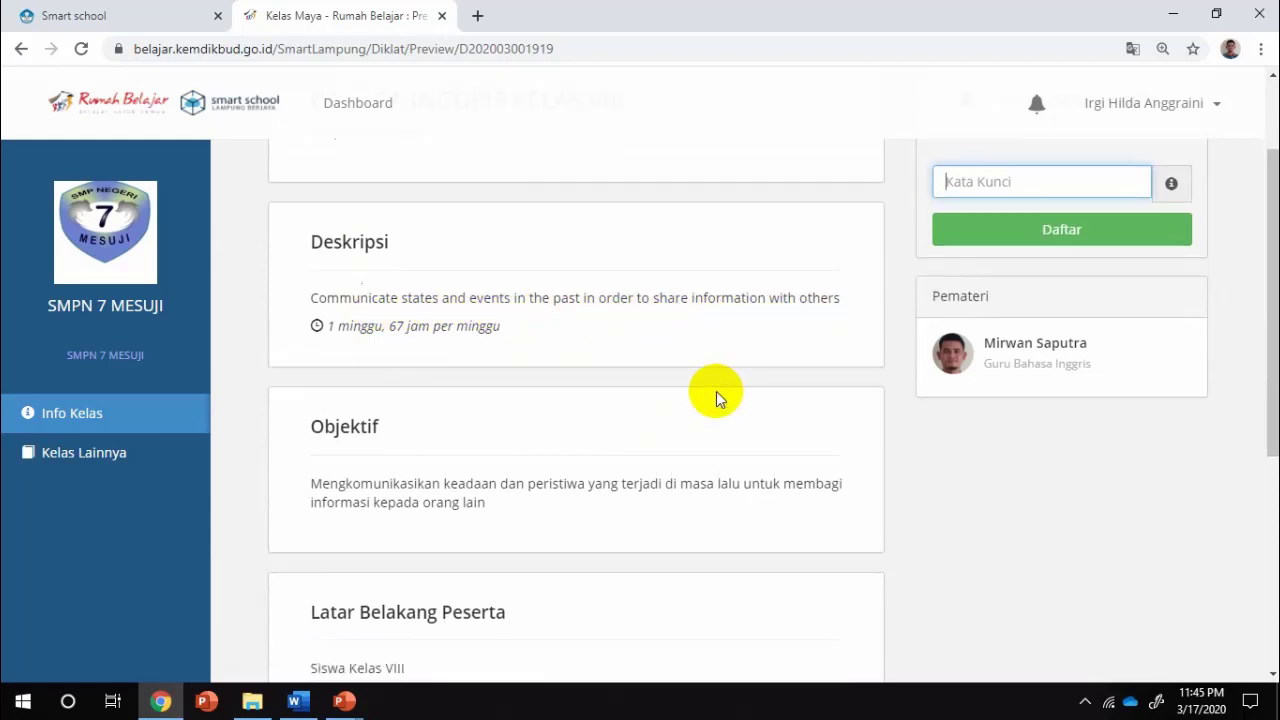
scroll(543, 334, "down", 2)
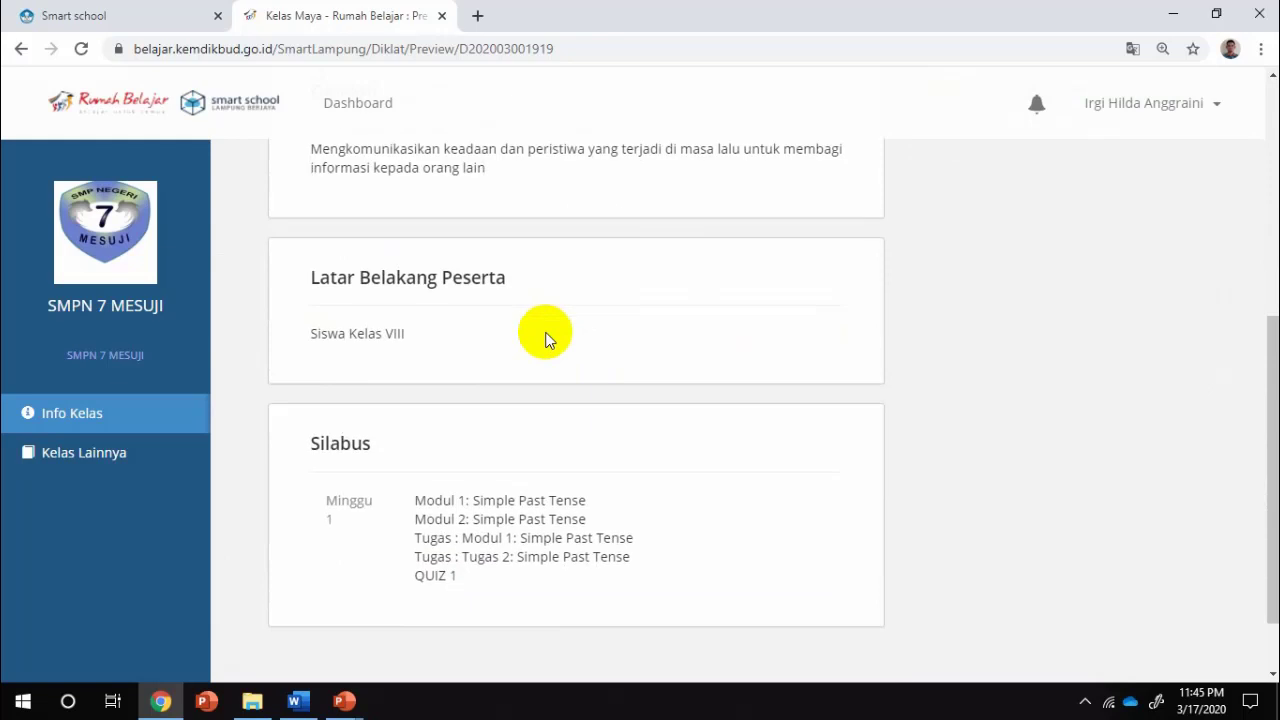
scroll(510, 433, "down", 1)
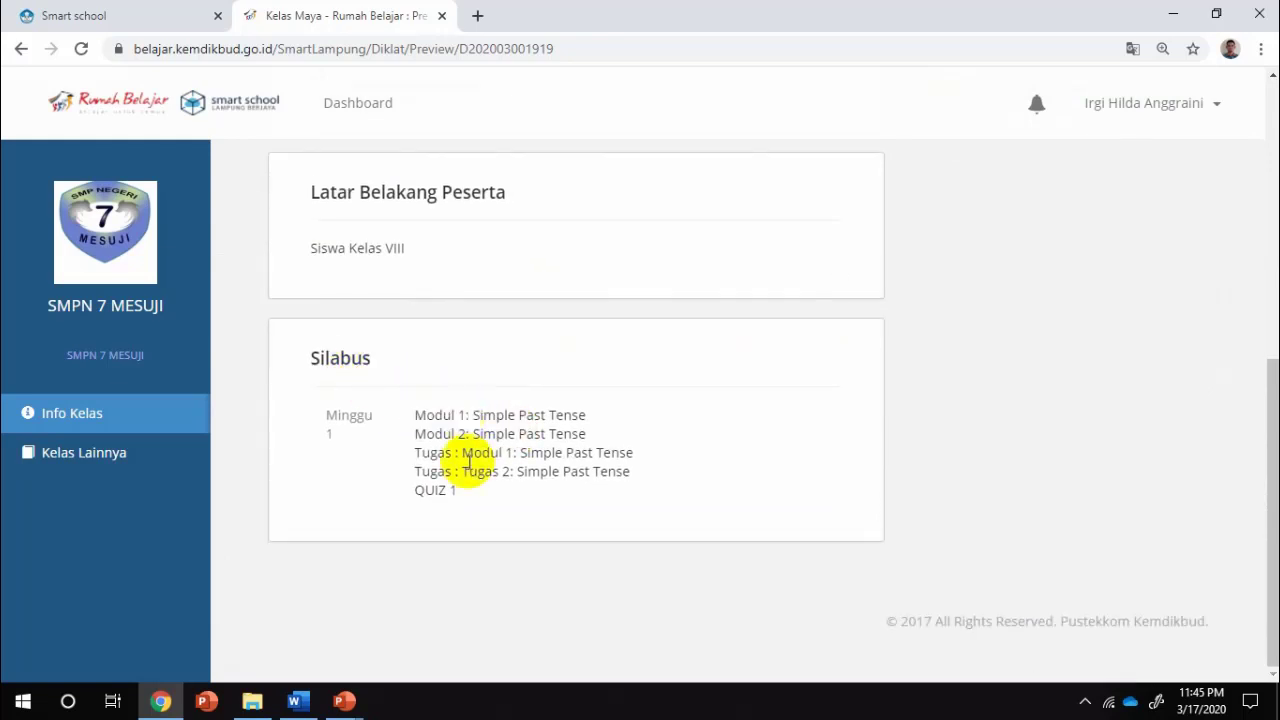
scroll(734, 450, "up", 3)
scroll(734, 448, "up", 3)
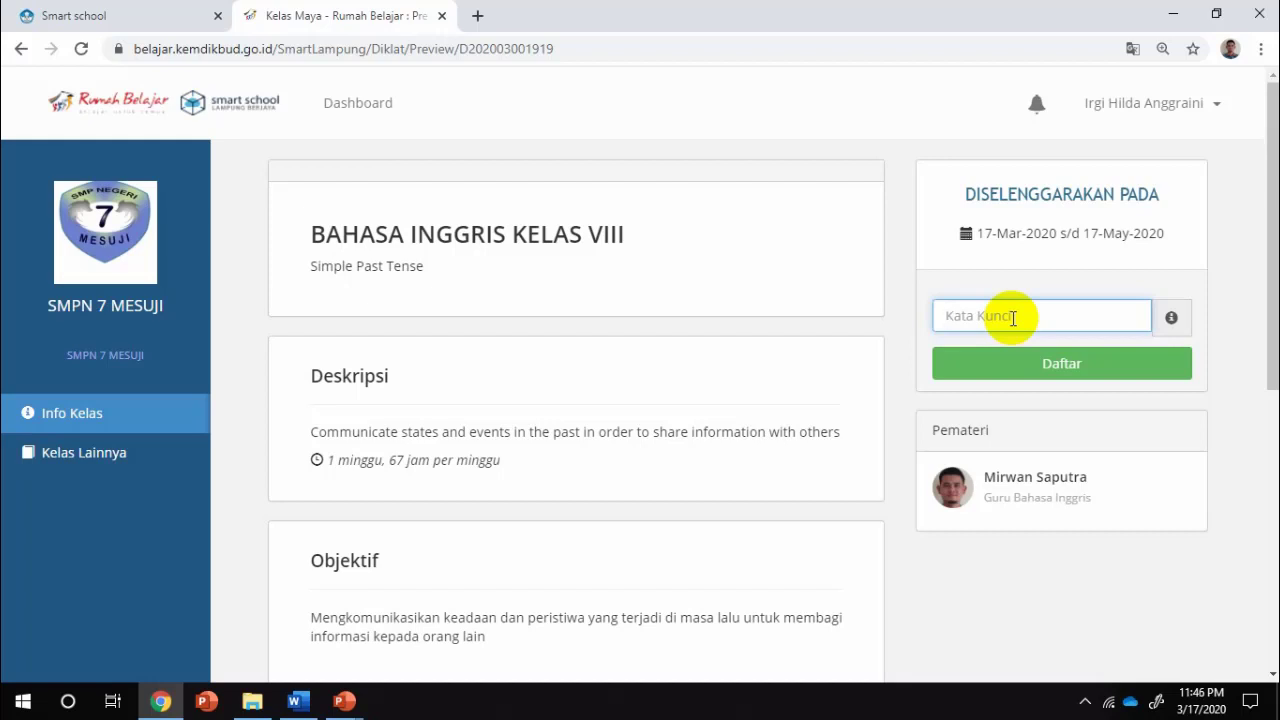
Enter the class enrollment key in Kata Kunci and submit Daftar to join BAHASA INGGRIS KELAS VIII
left_click(1064, 364)
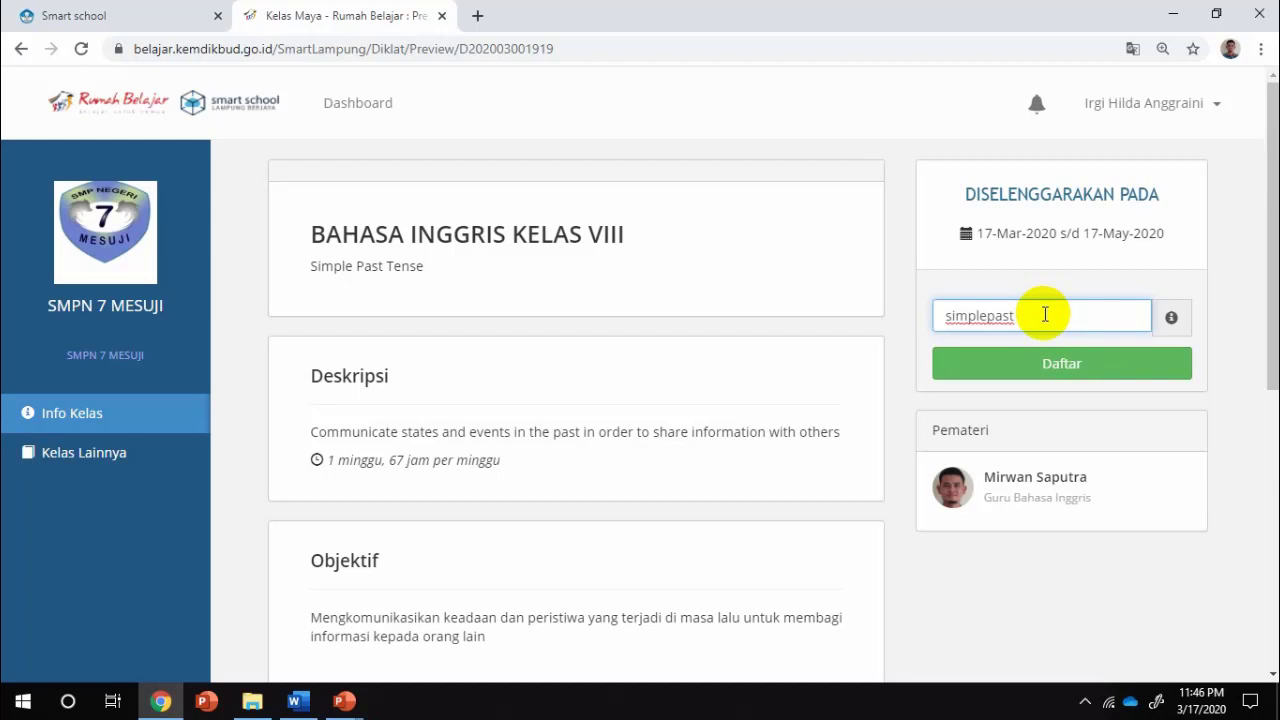
left_click(1080, 372)
left_click(1045, 372)
left_click(1045, 372)
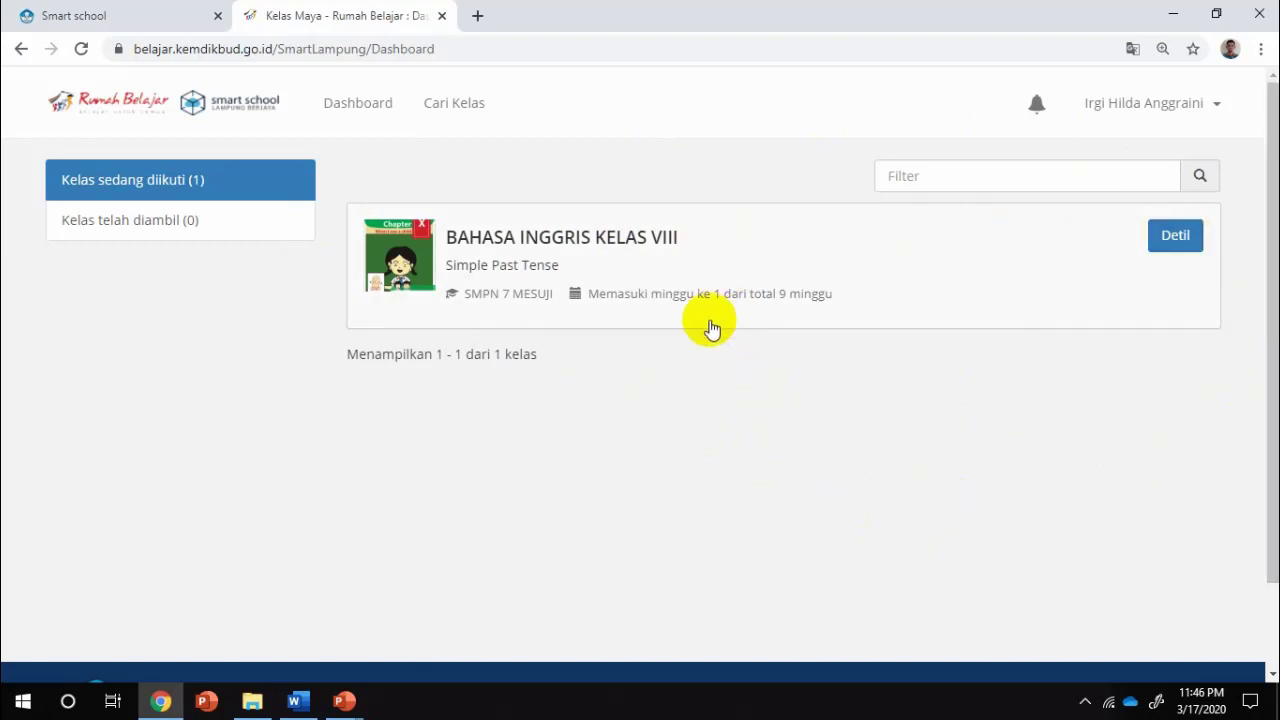
left_click(1175, 249)
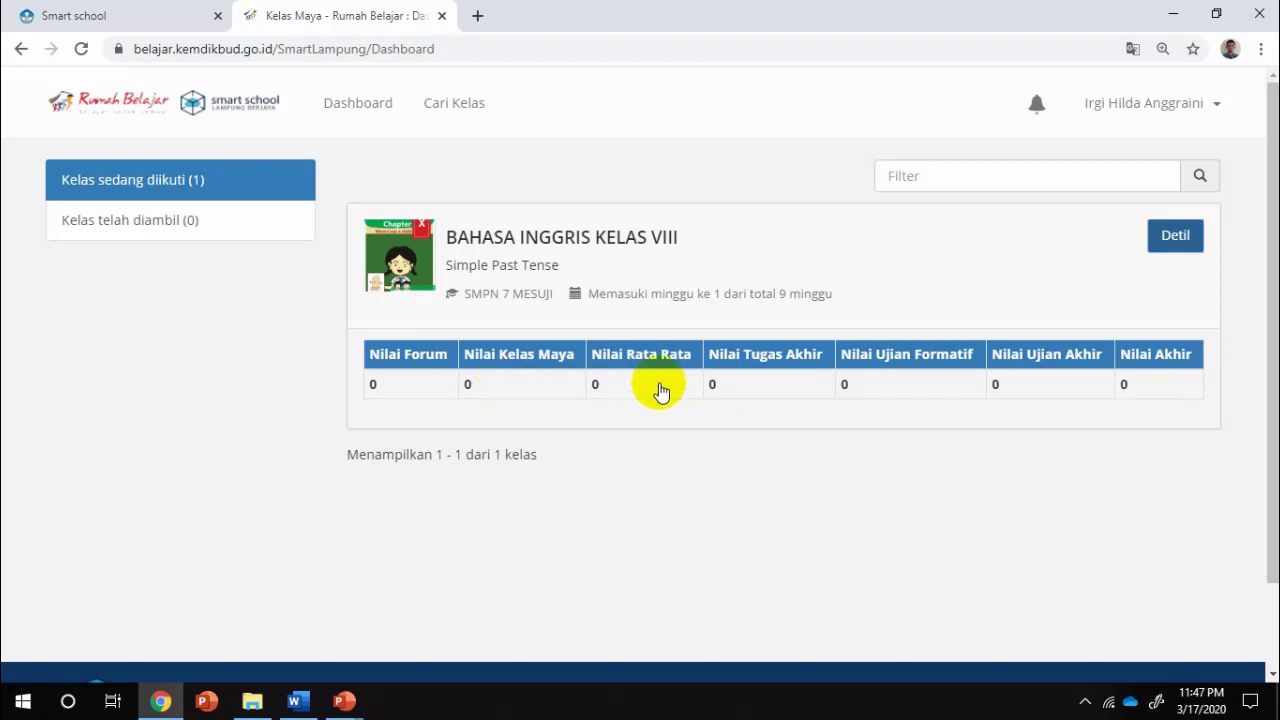
left_click(1179, 240)
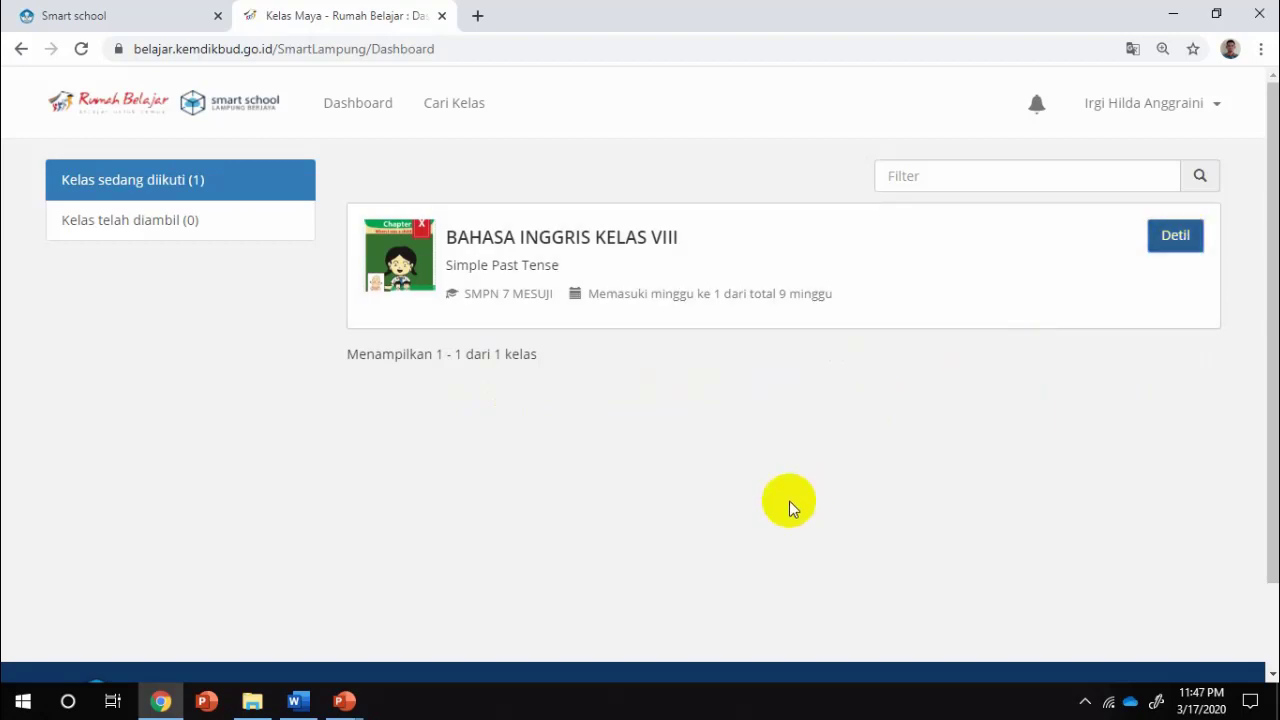
left_click(613, 263)
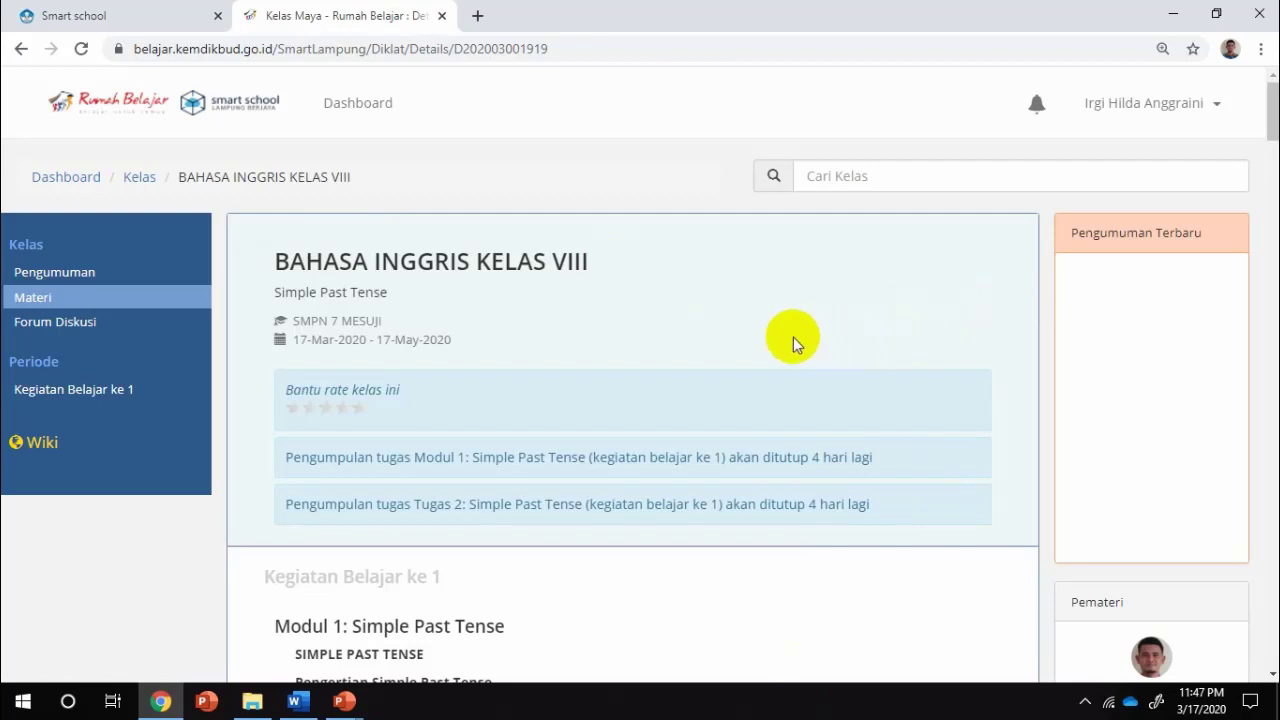
Read Modul 1: Simple Past Tense, with its formulas and example sentences, down to the File Referensi link
scroll(794, 331, "down", 1)
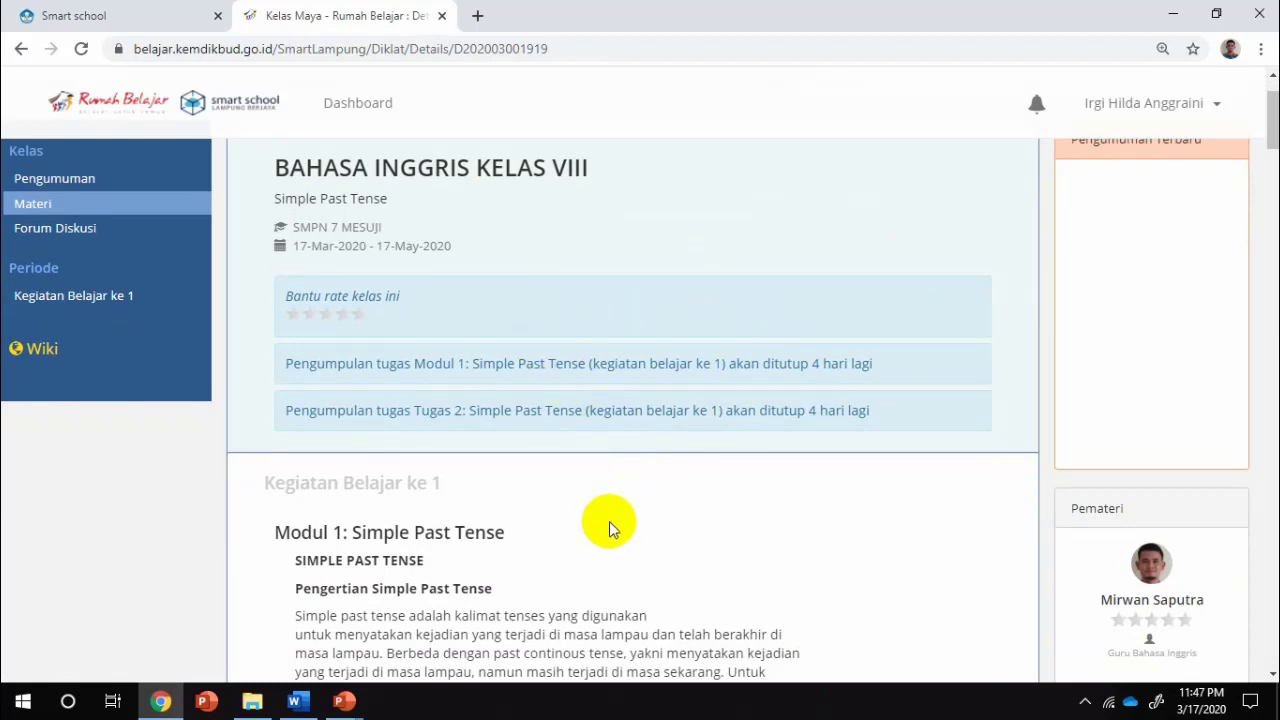
scroll(620, 512, "down", 1)
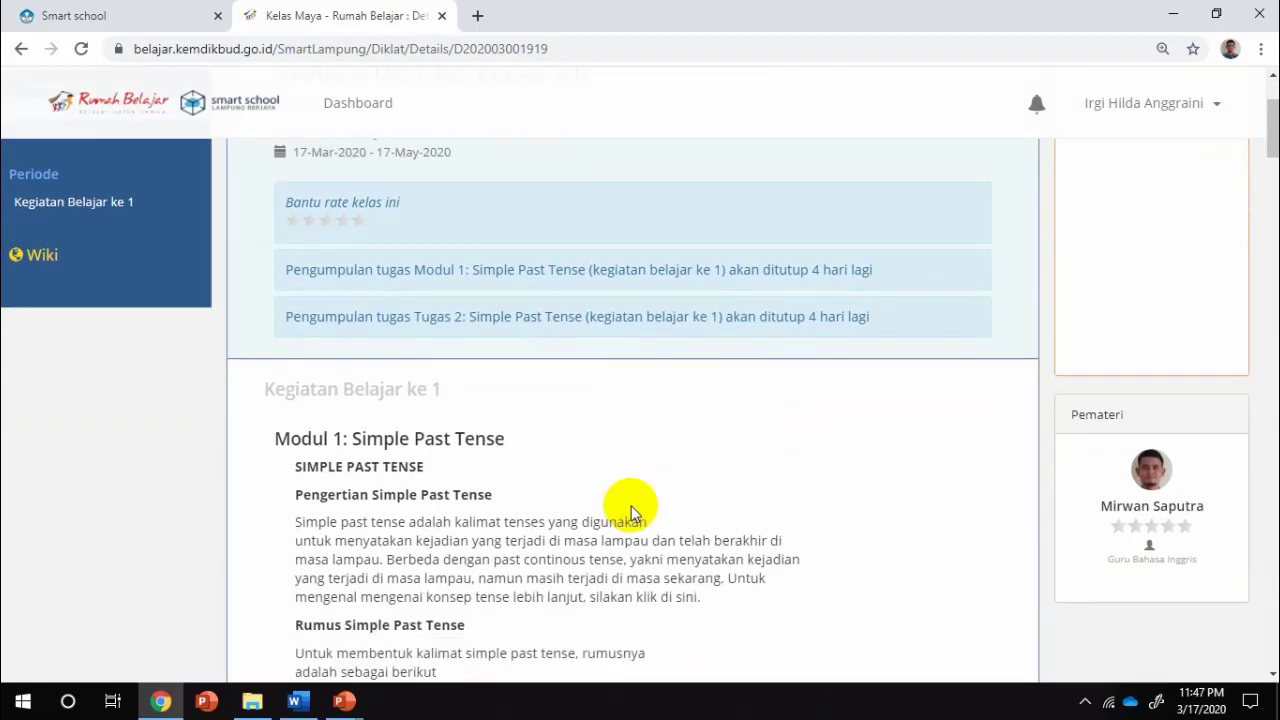
scroll(631, 506, "down", 1)
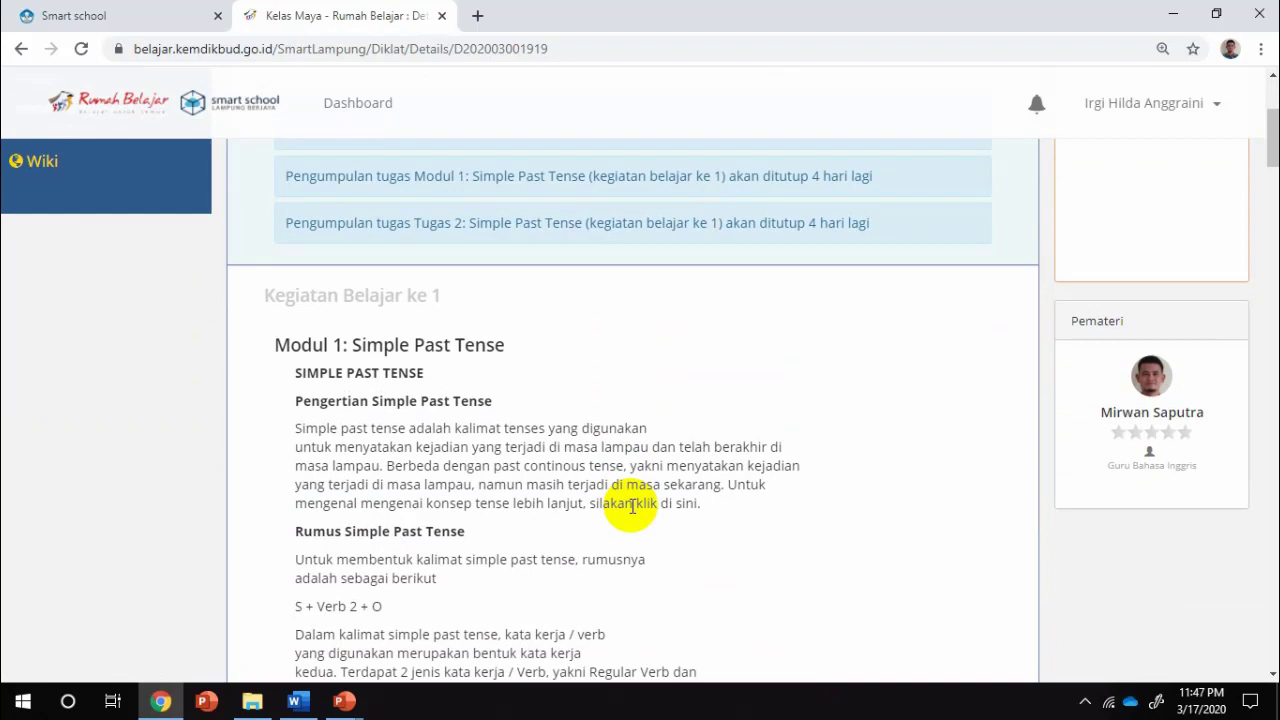
scroll(468, 374, "down", 1)
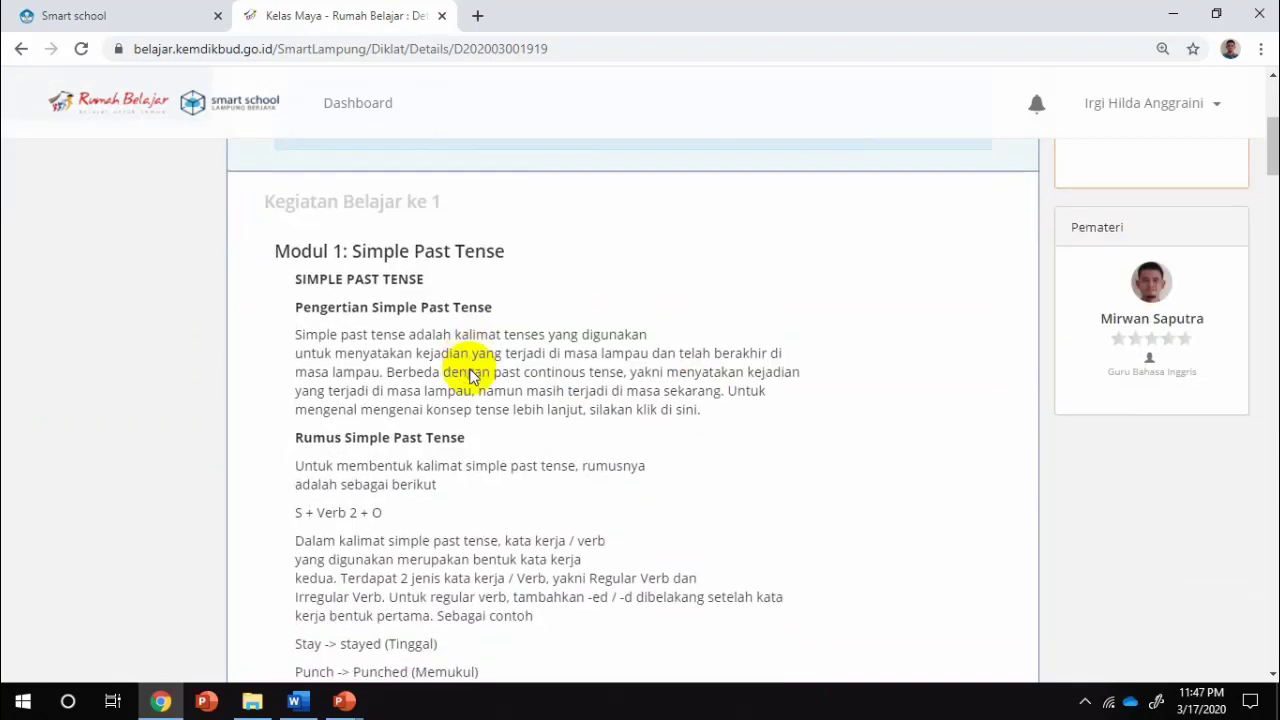
scroll(470, 374, "down", 1)
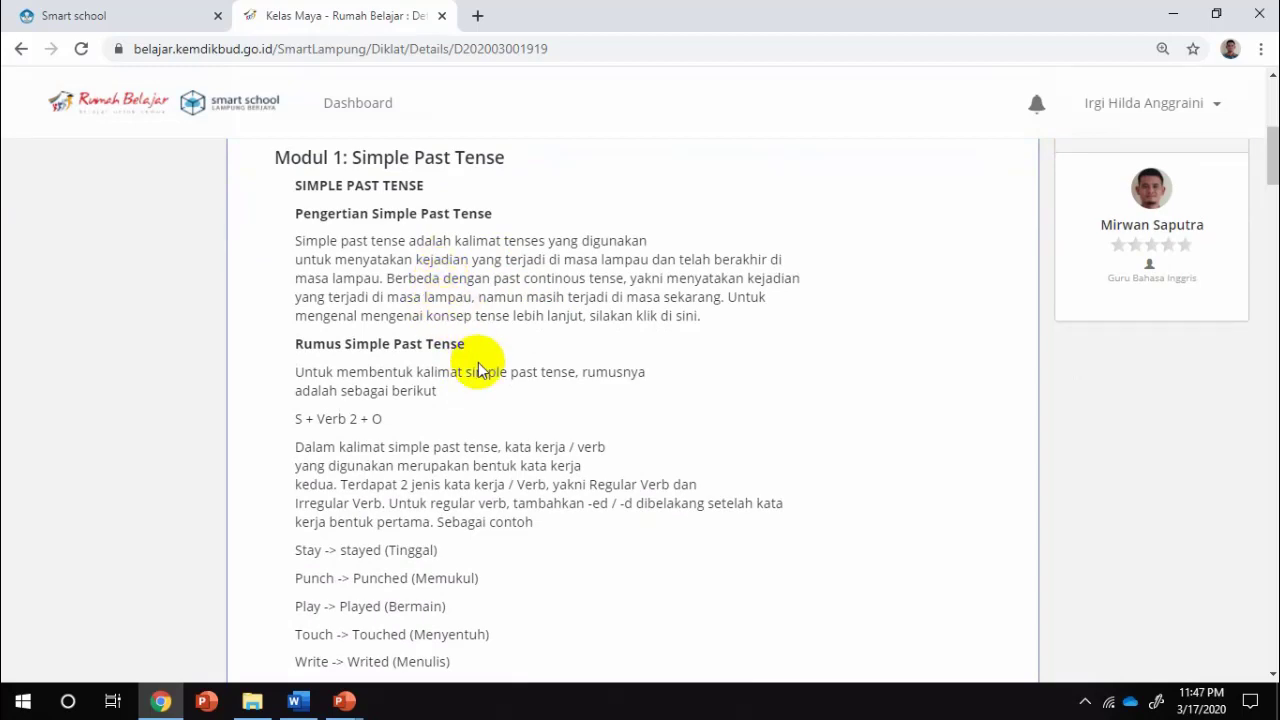
scroll(478, 362, "down", 4)
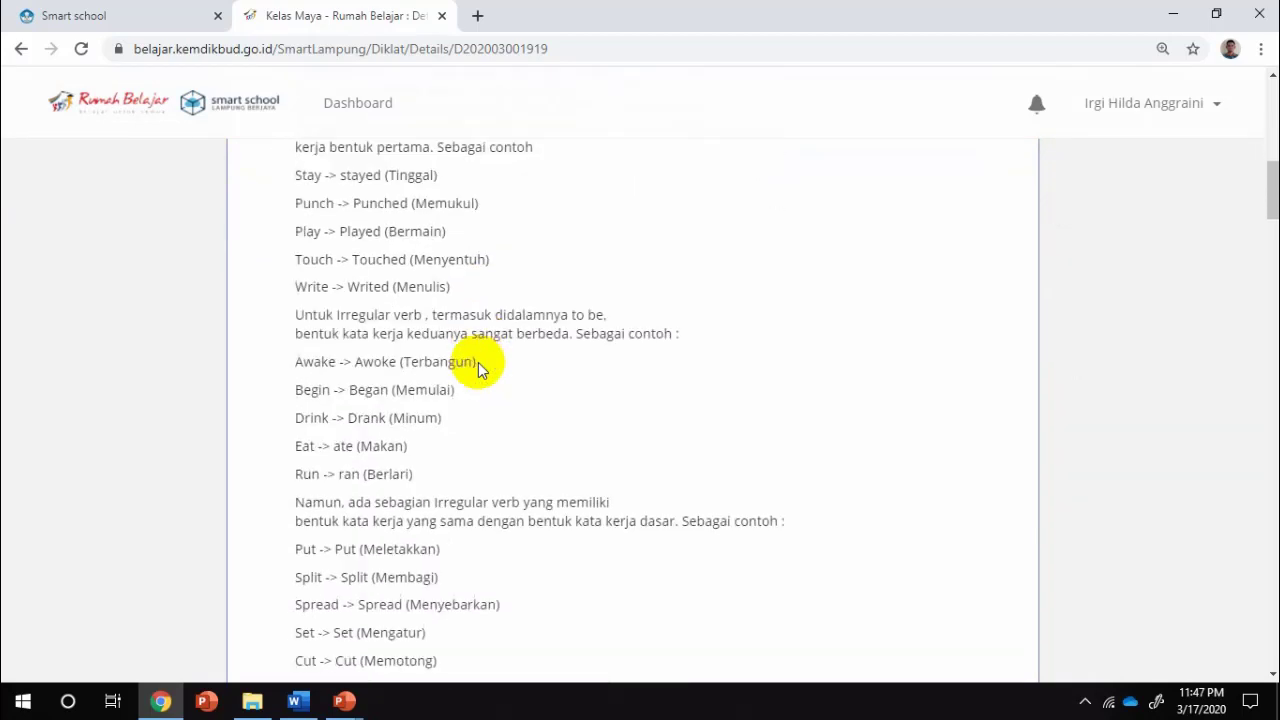
scroll(478, 362, "down", 5)
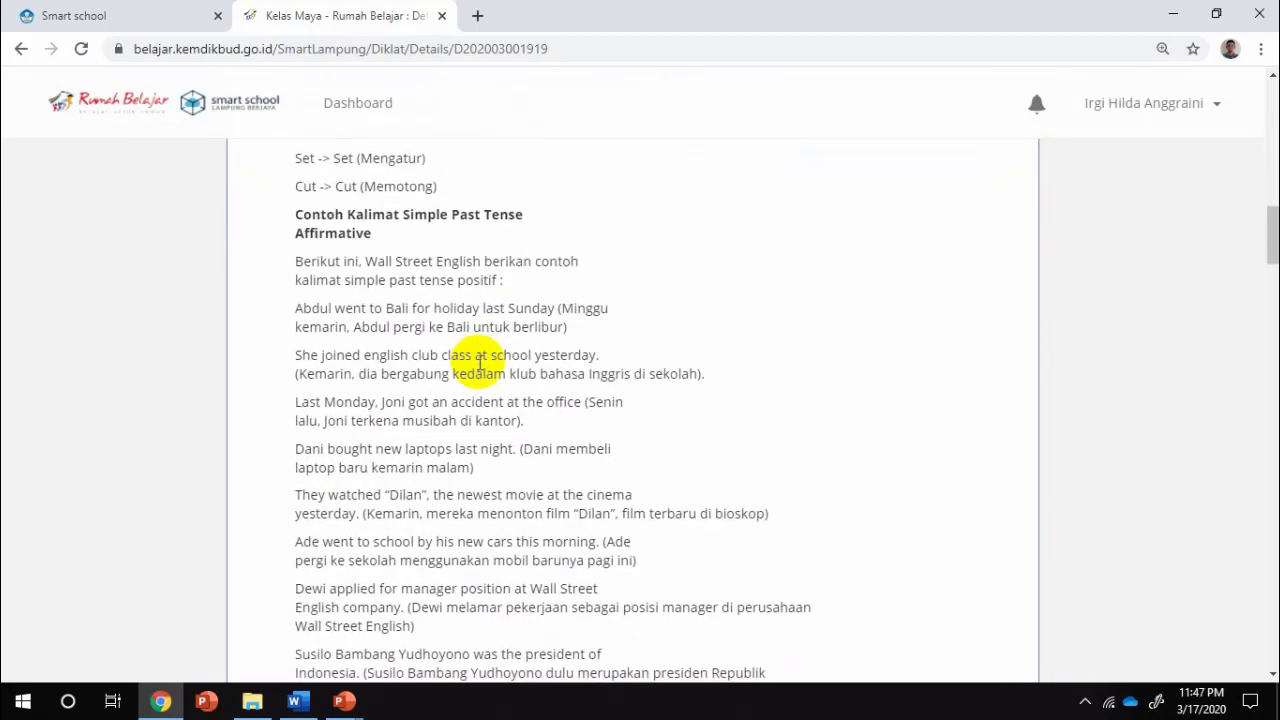
scroll(478, 362, "down", 7)
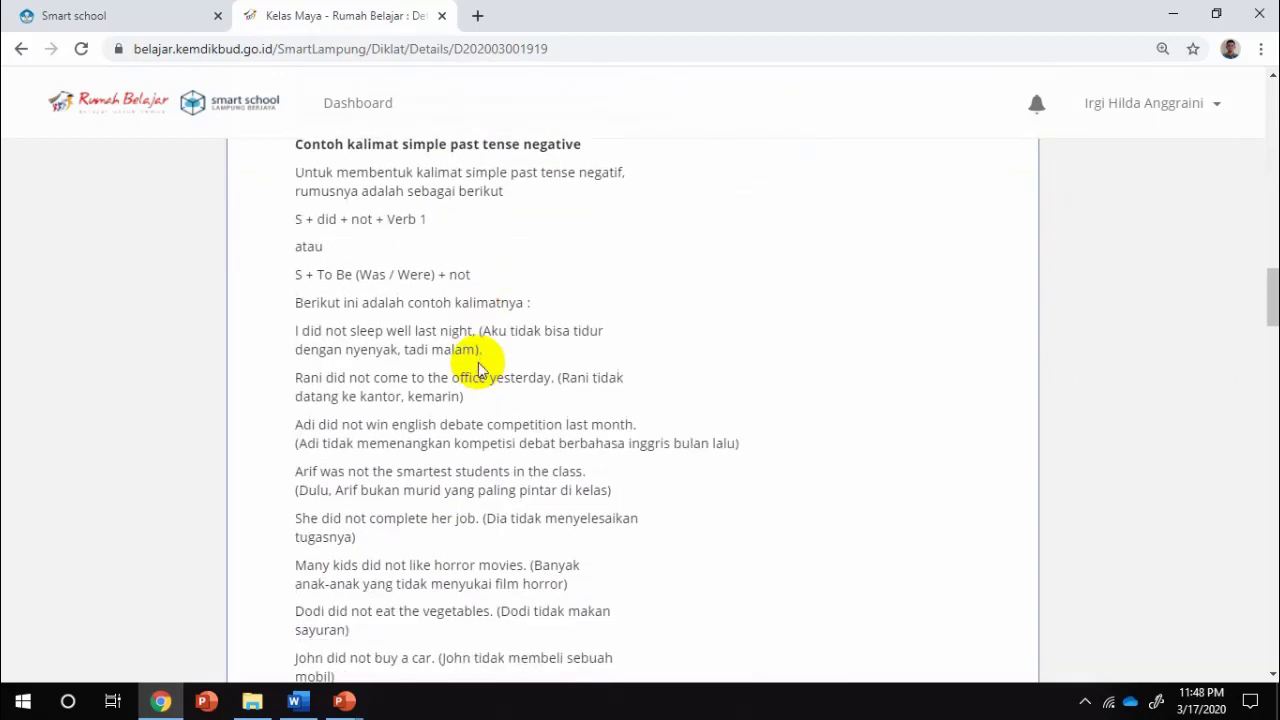
scroll(478, 362, "down", 7)
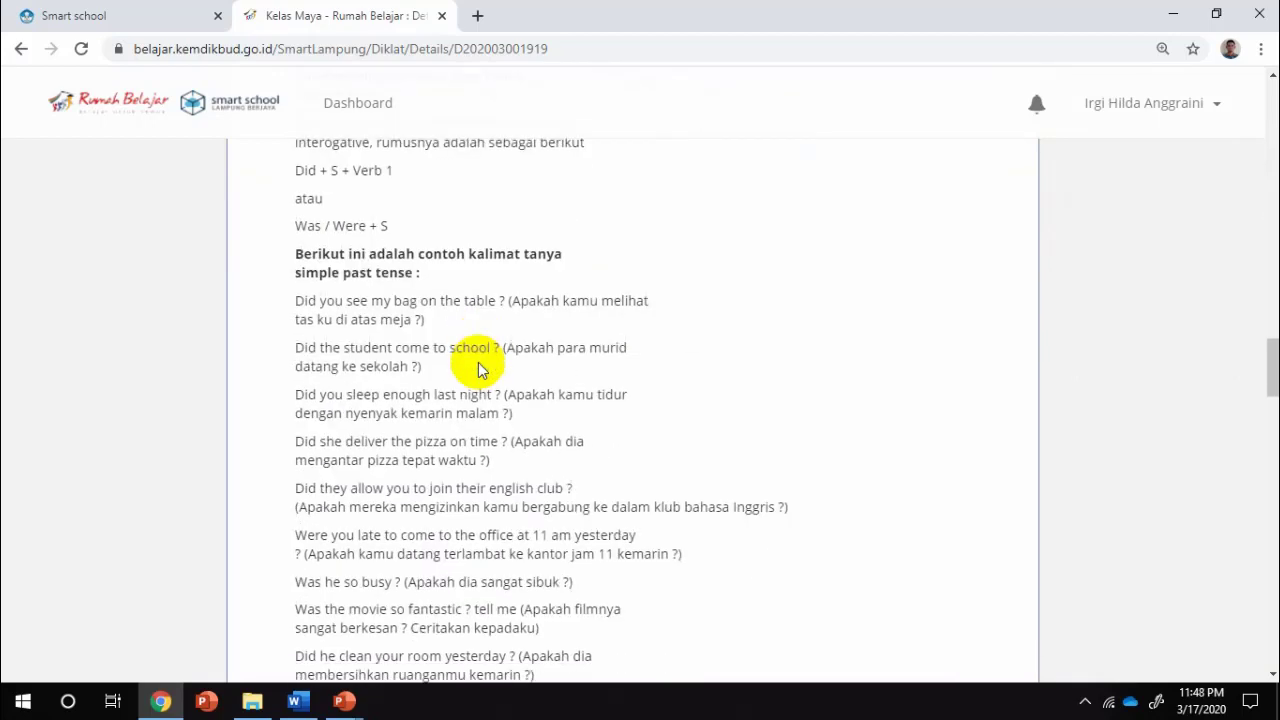
scroll(478, 368, "down", 4)
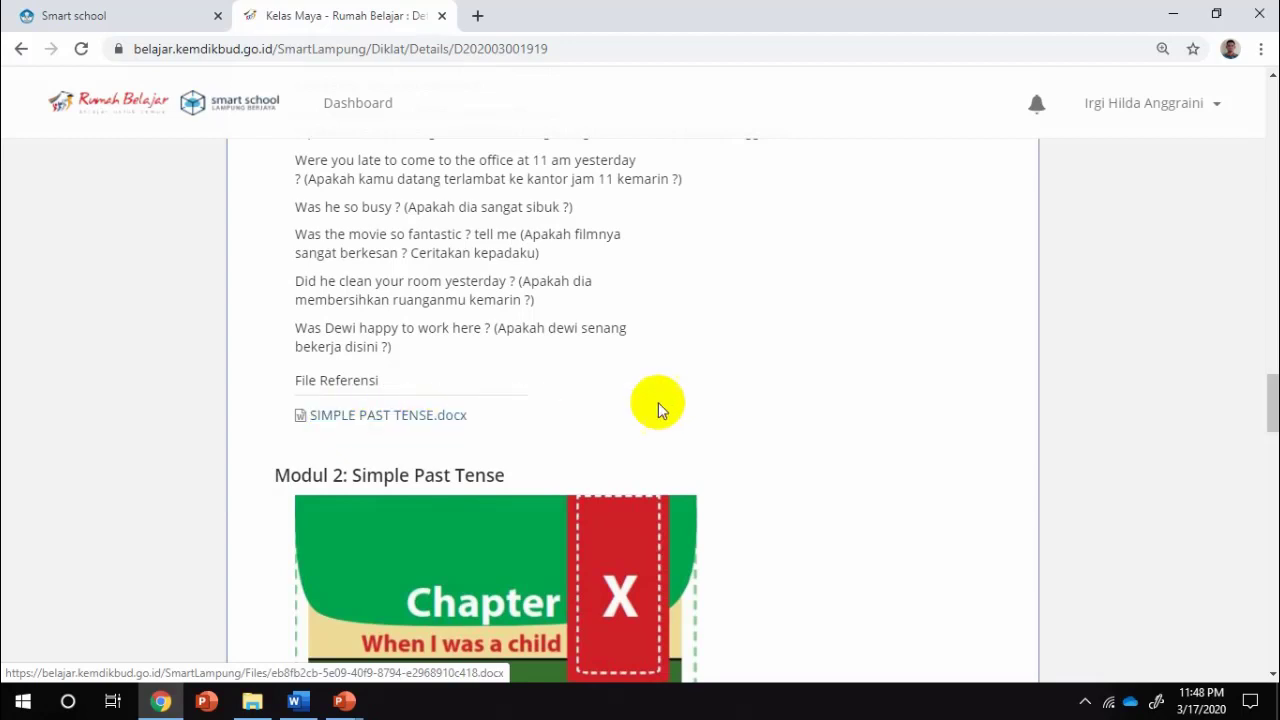
Download SIMPLE PAST TENSE.docx and save it into a new D:\KELAS MAYA B INGGRIS folder
left_click(411, 425)
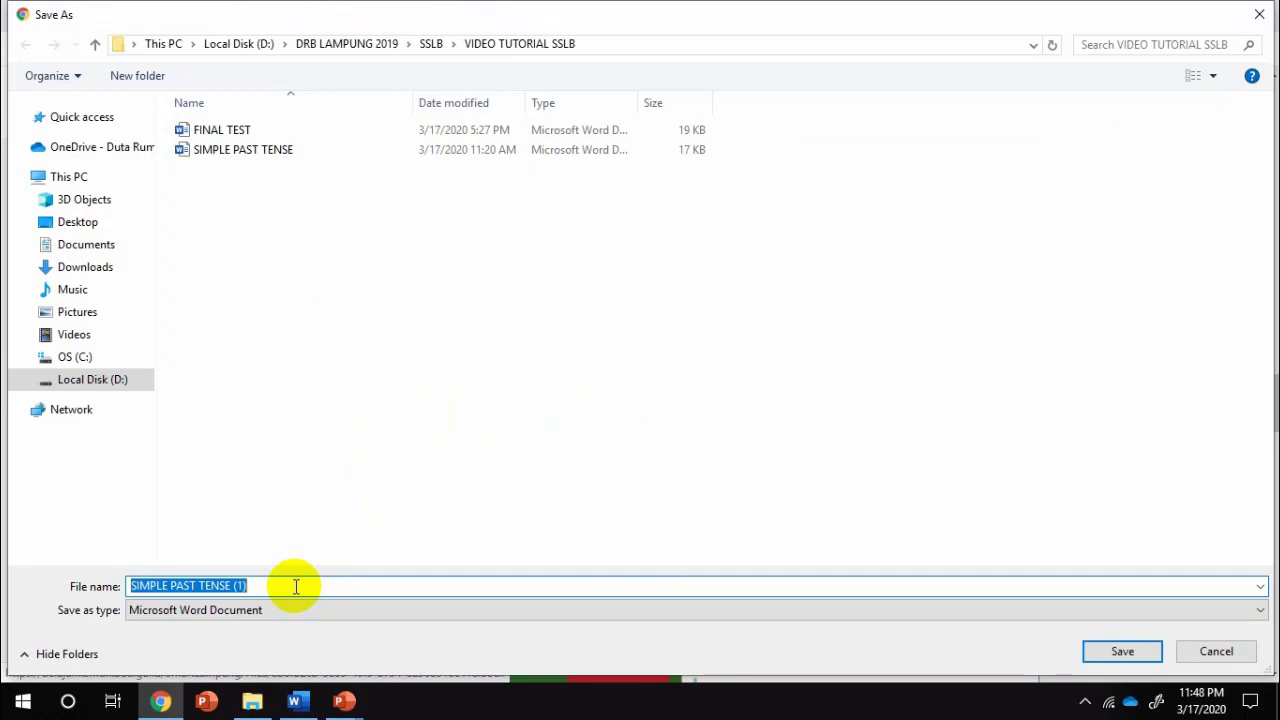
left_click(118, 384)
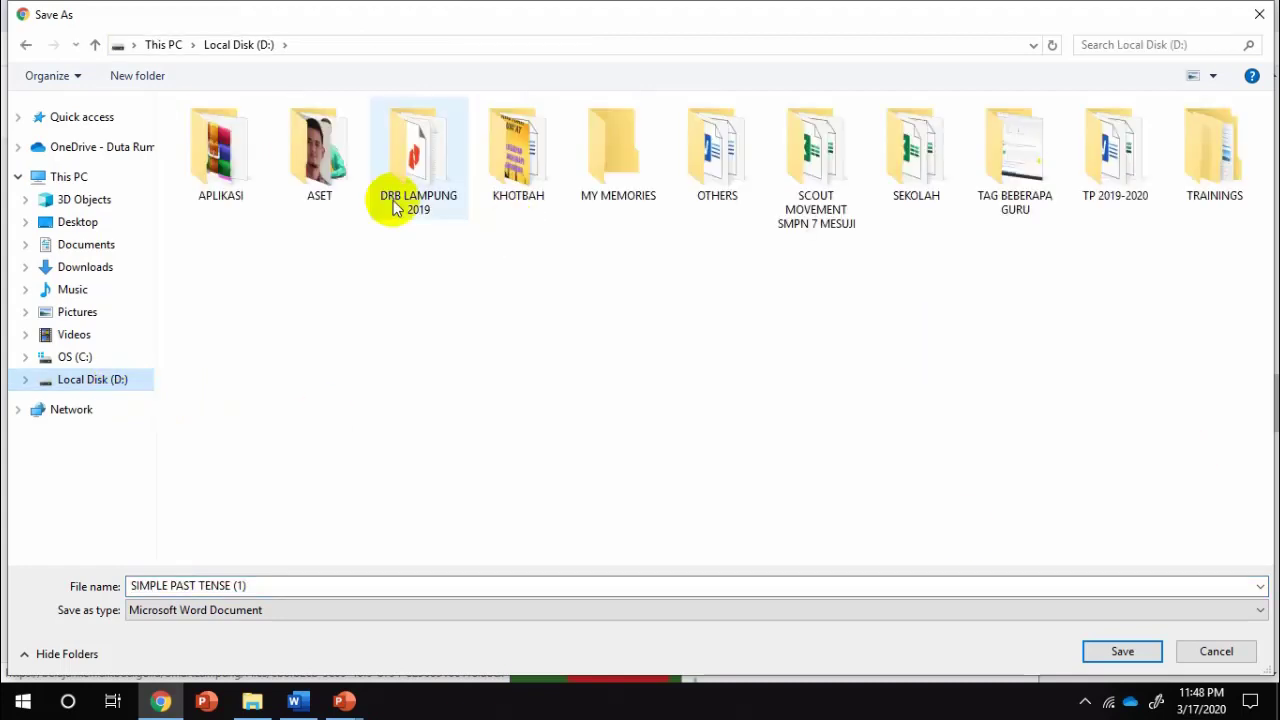
left_click(140, 77)
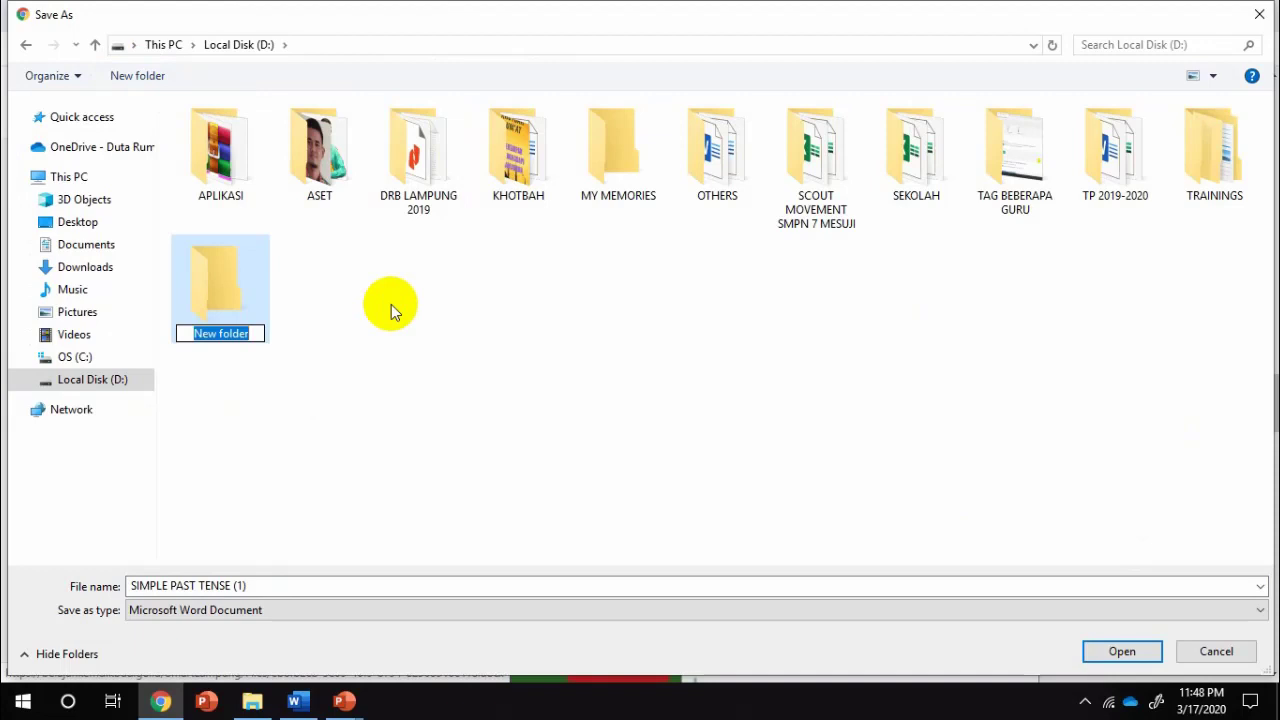
type("k")
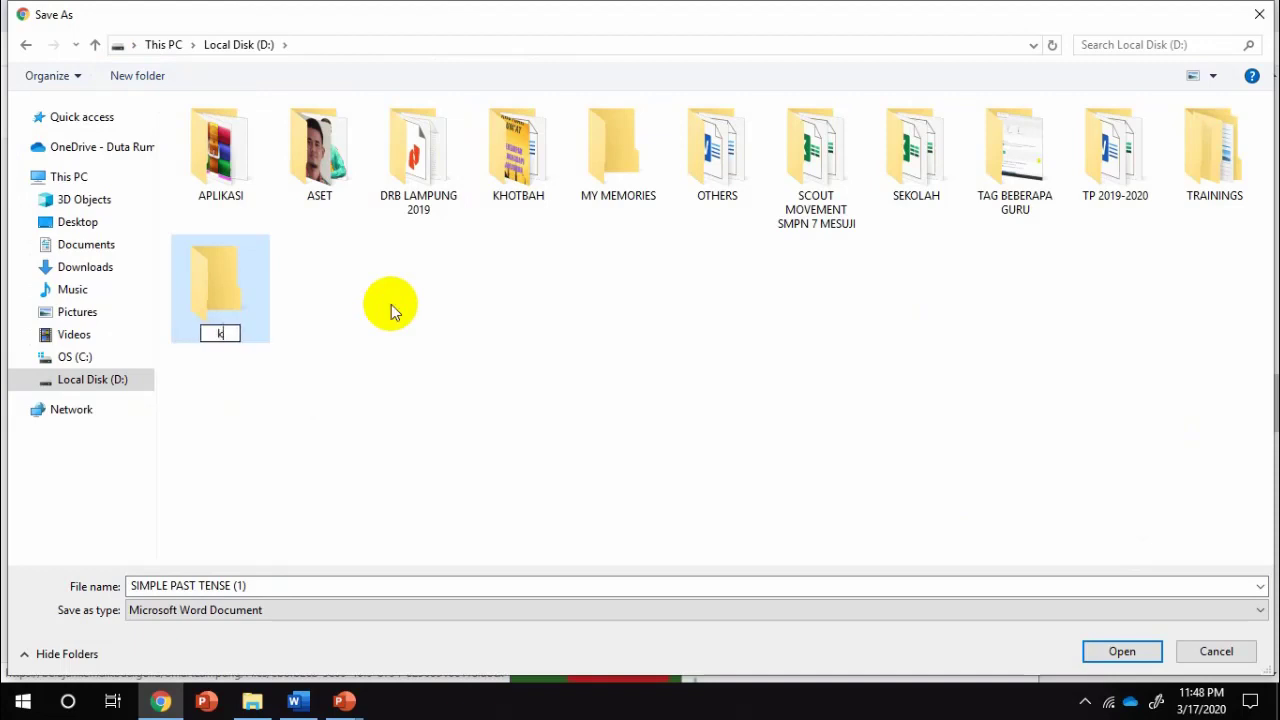
key("BackSpace")
type("KELAS M")
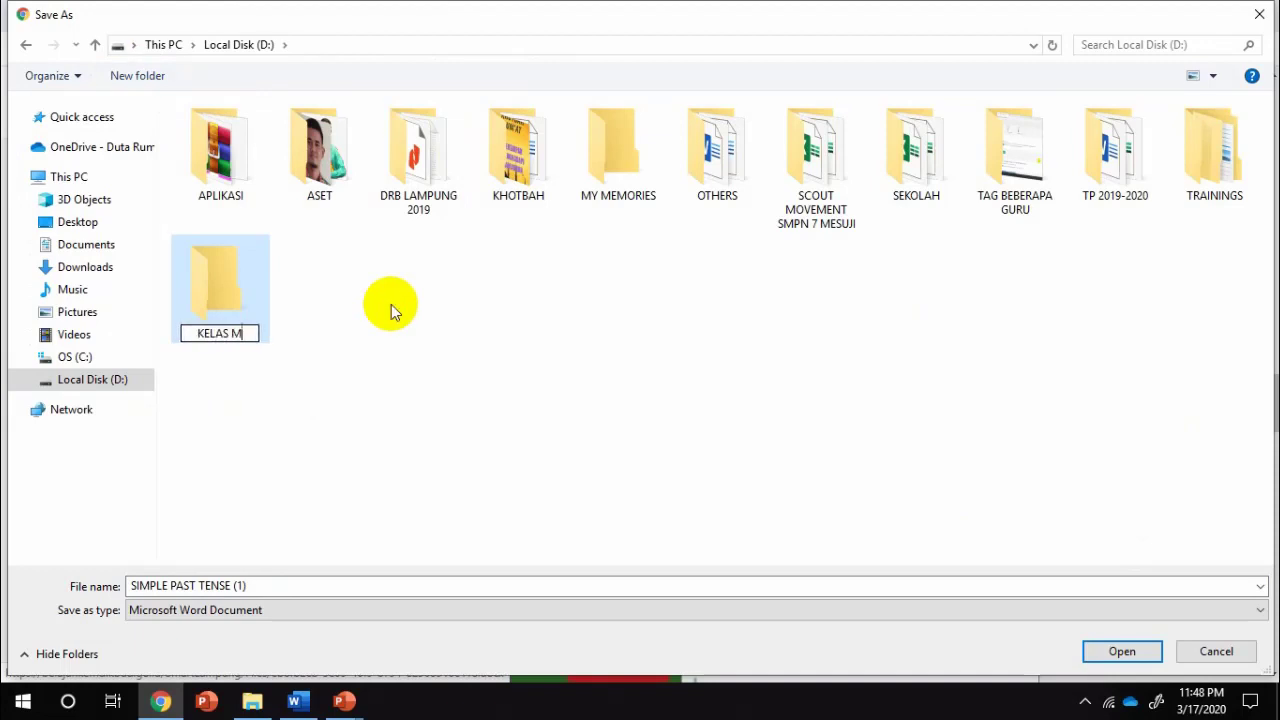
type("AYA B")
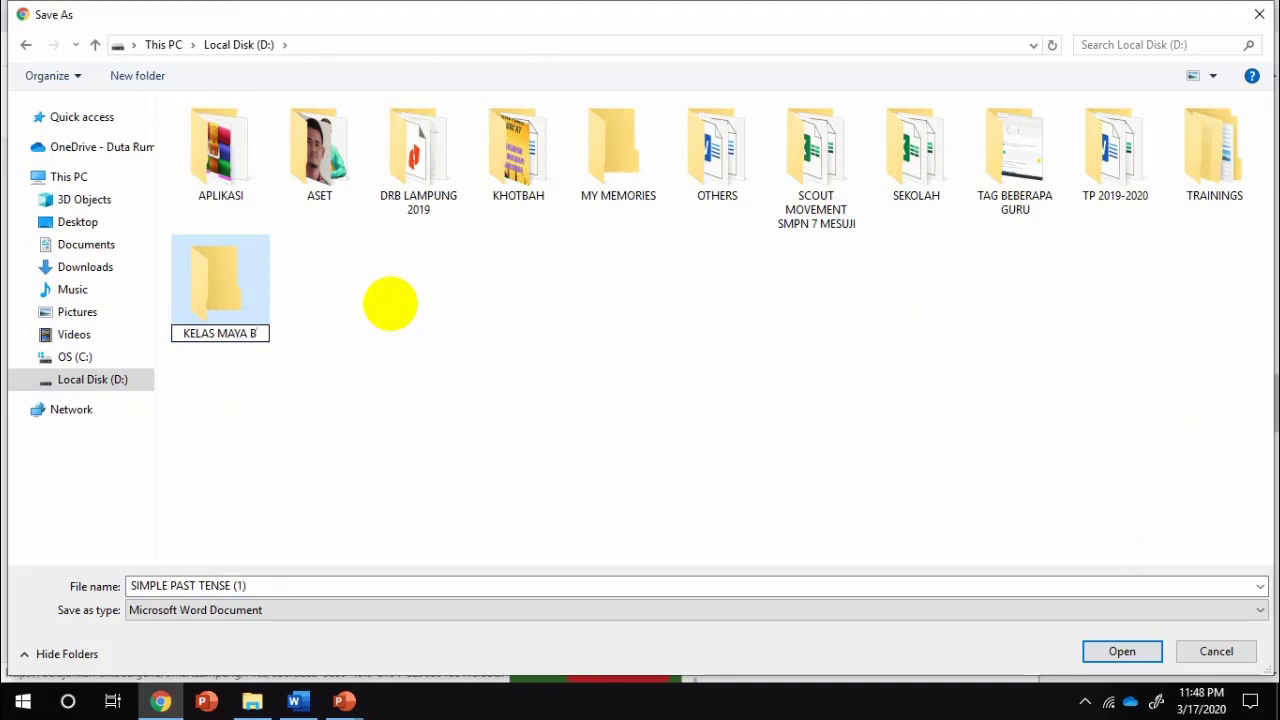
type(" INGGRIS")
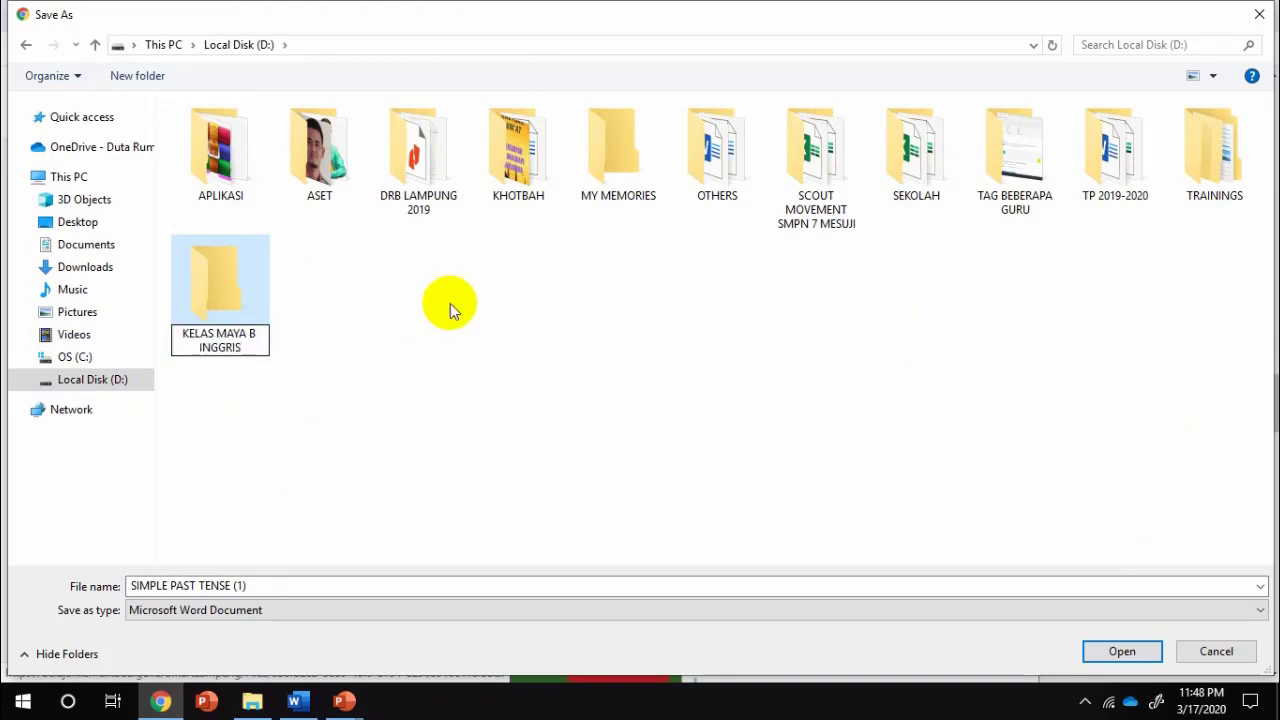
left_click(1120, 655)
left_click(1121, 651)
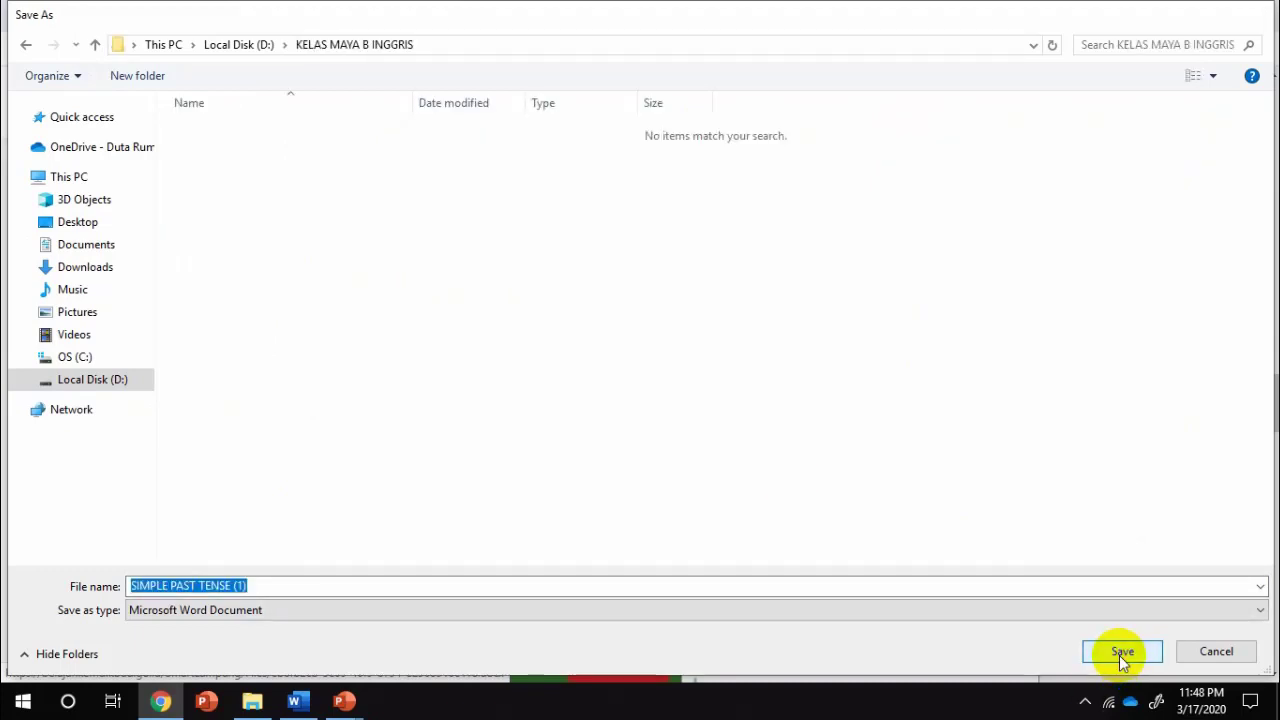
left_click(1121, 651)
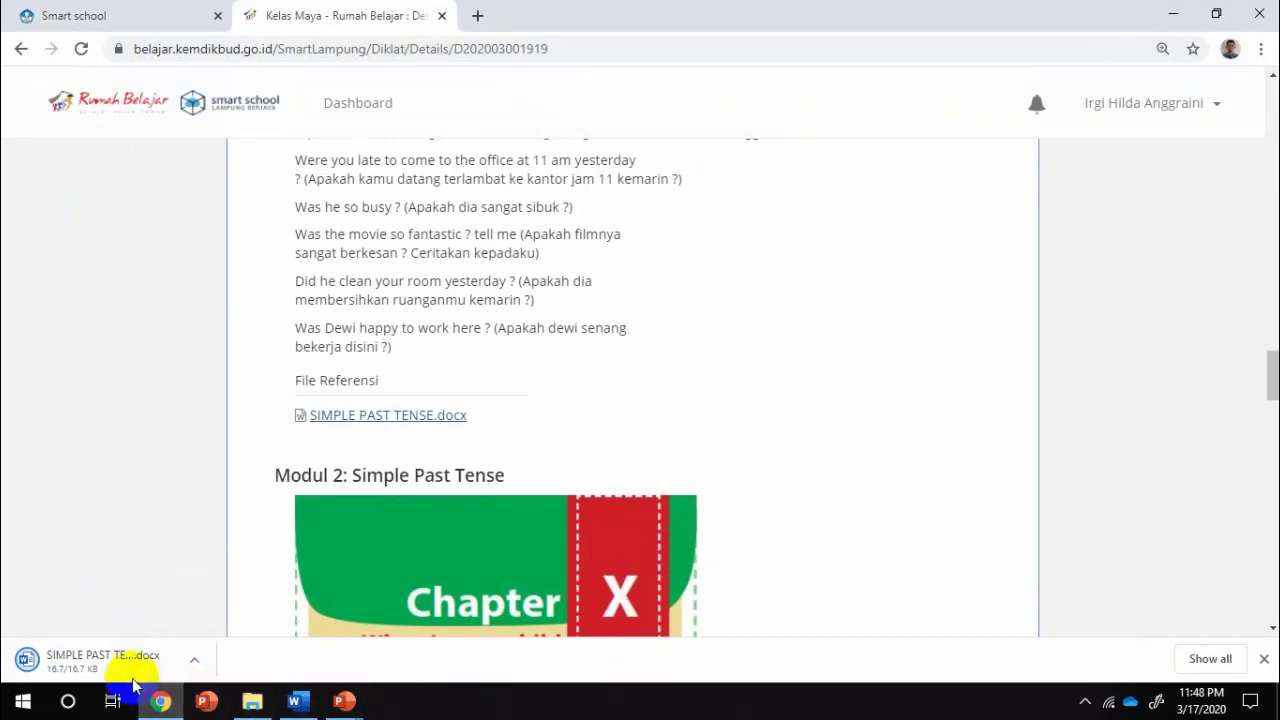
Open the downloaded SIMPLE PAST TENSE.docx from Chrome's download bar
left_click(197, 662)
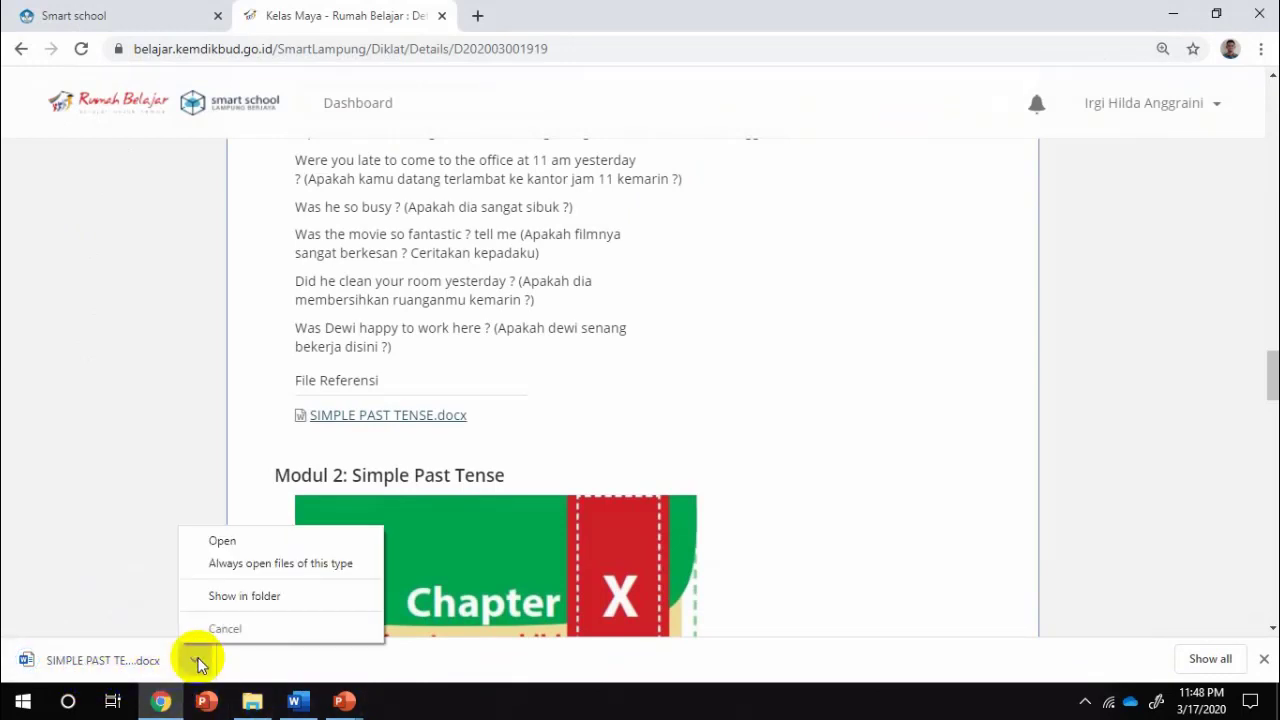
left_click(222, 541)
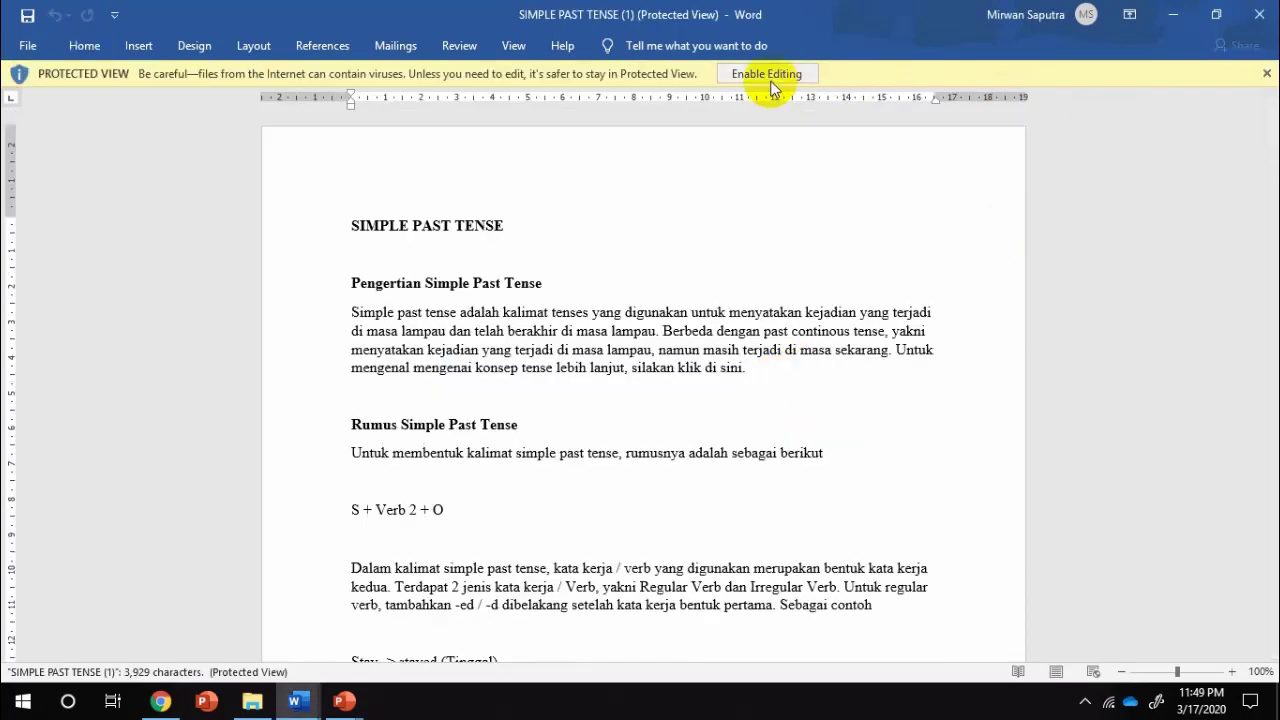
Enable editing on the SIMPLE PAST TENSE document, skim its four pages, then switch back to Chrome
left_click(771, 80)
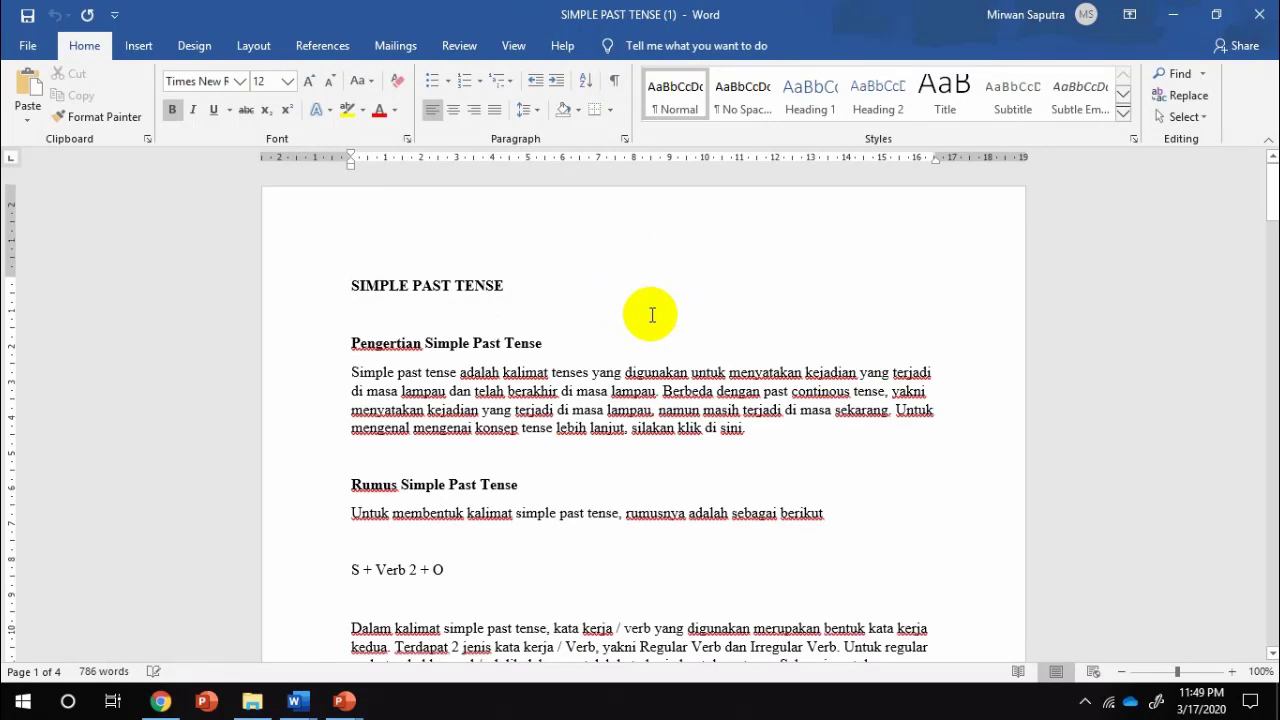
scroll(651, 315, "down", 2)
scroll(651, 315, "down", 14)
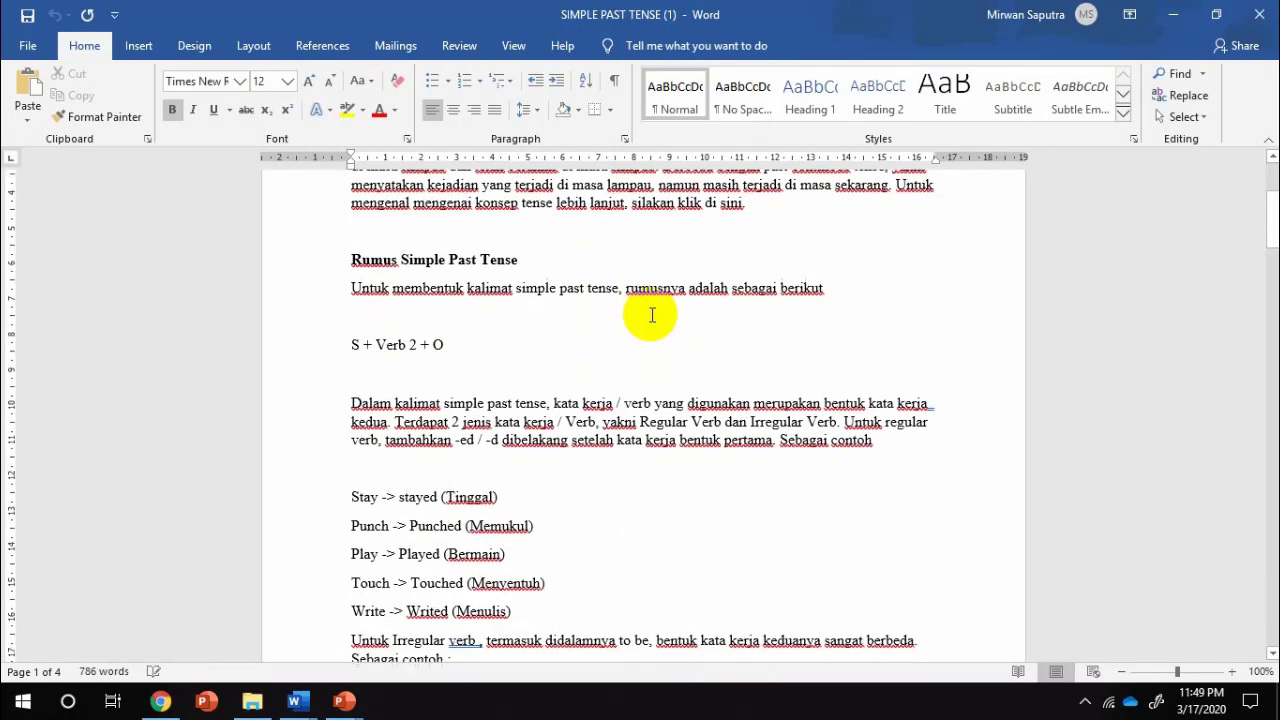
scroll(651, 315, "down", 17)
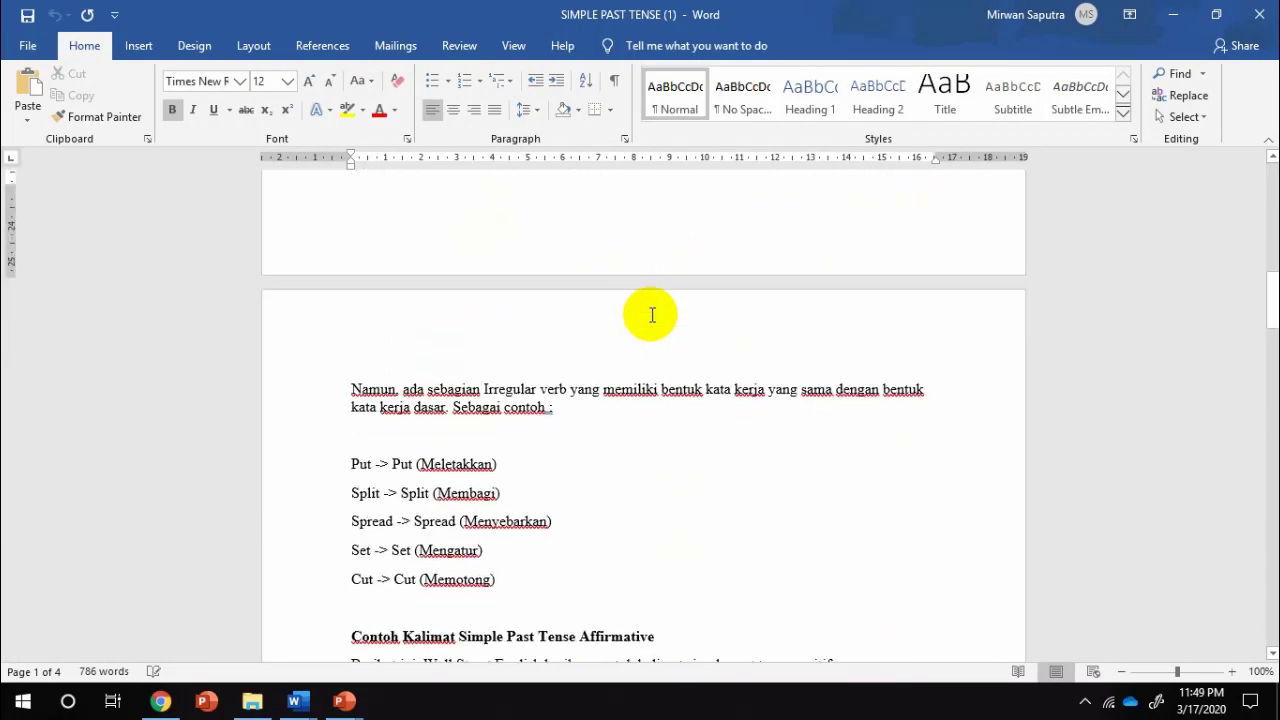
scroll(651, 315, "down", 1)
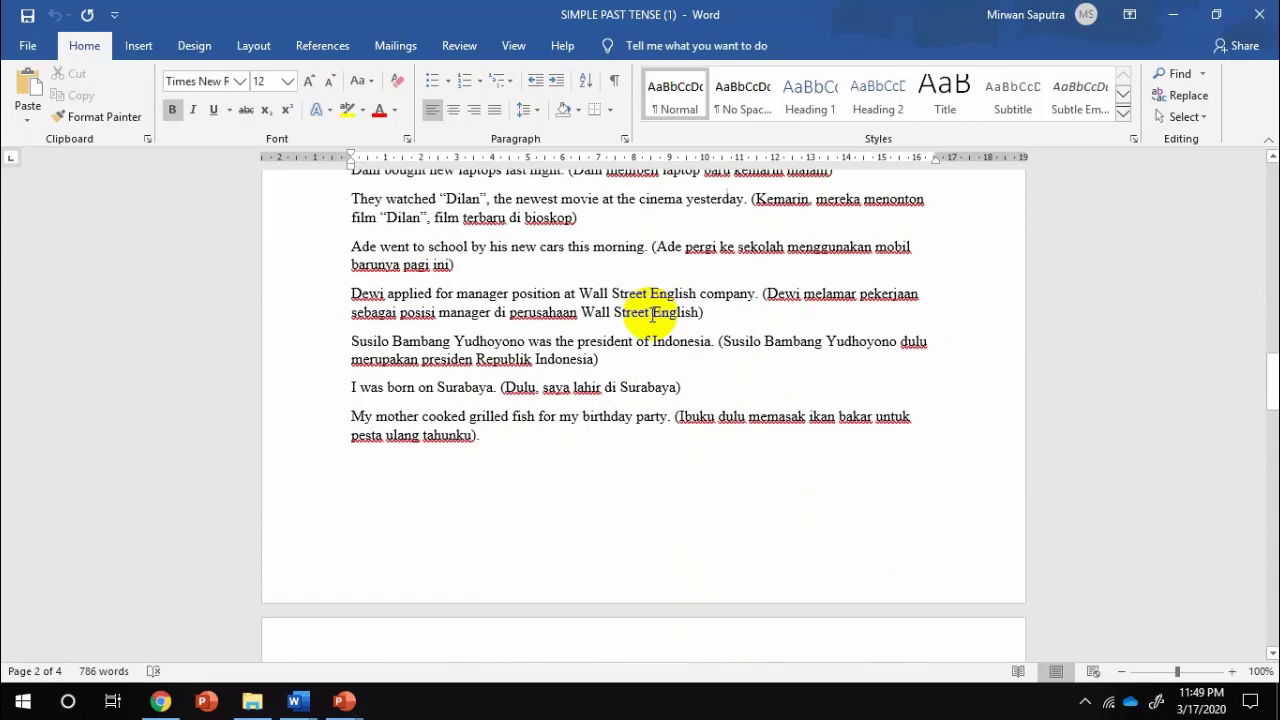
left_click_drag(1271, 372, 1243, 195)
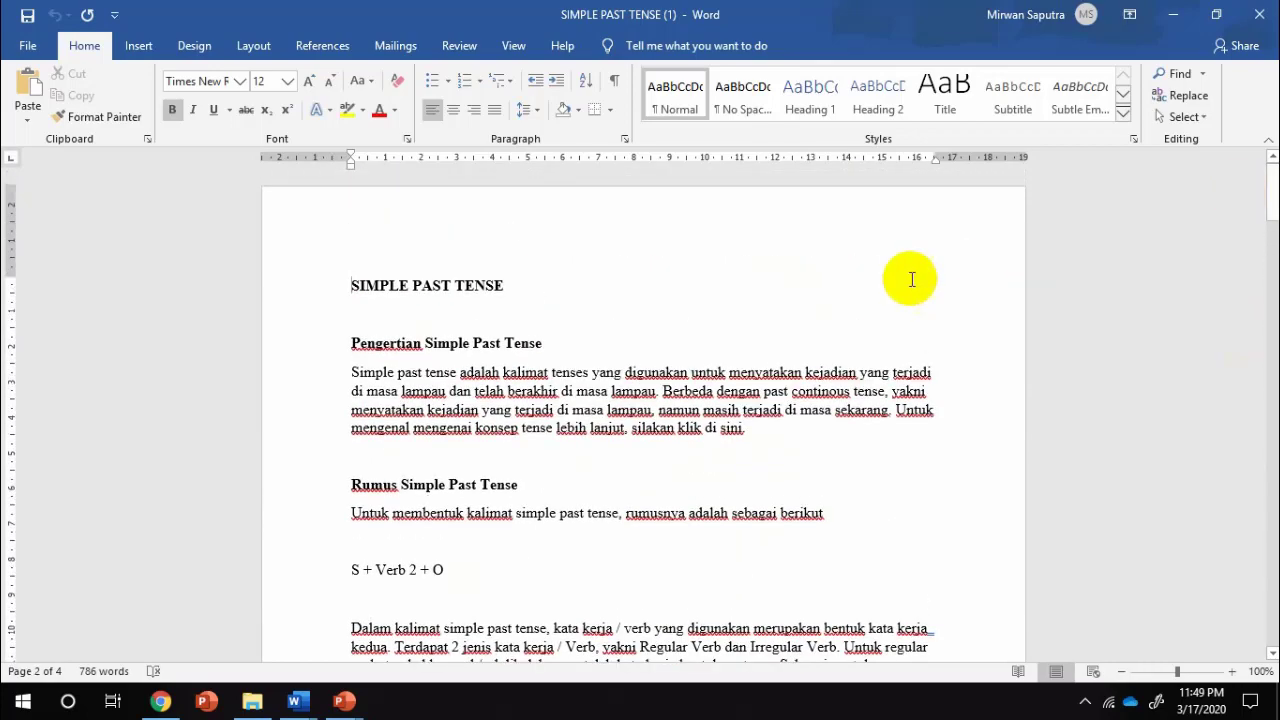
scroll(670, 335, "down", 2)
scroll(670, 341, "down", 2)
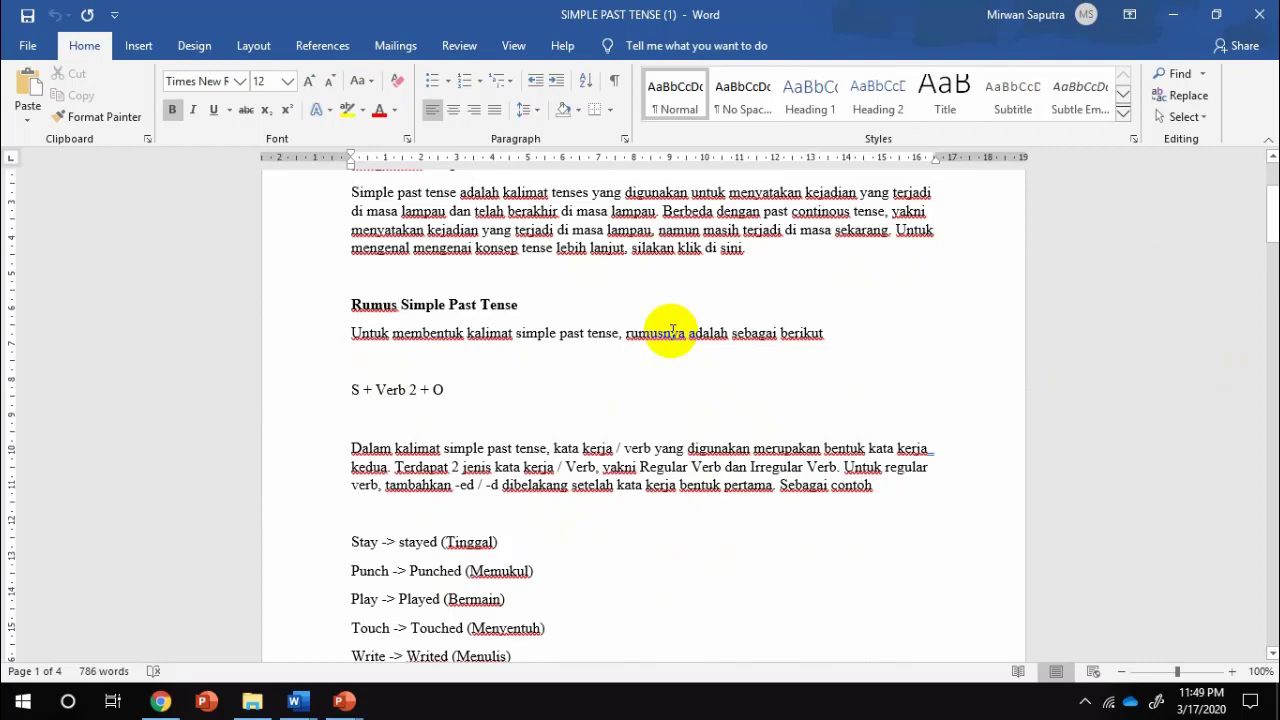
left_click(168, 704)
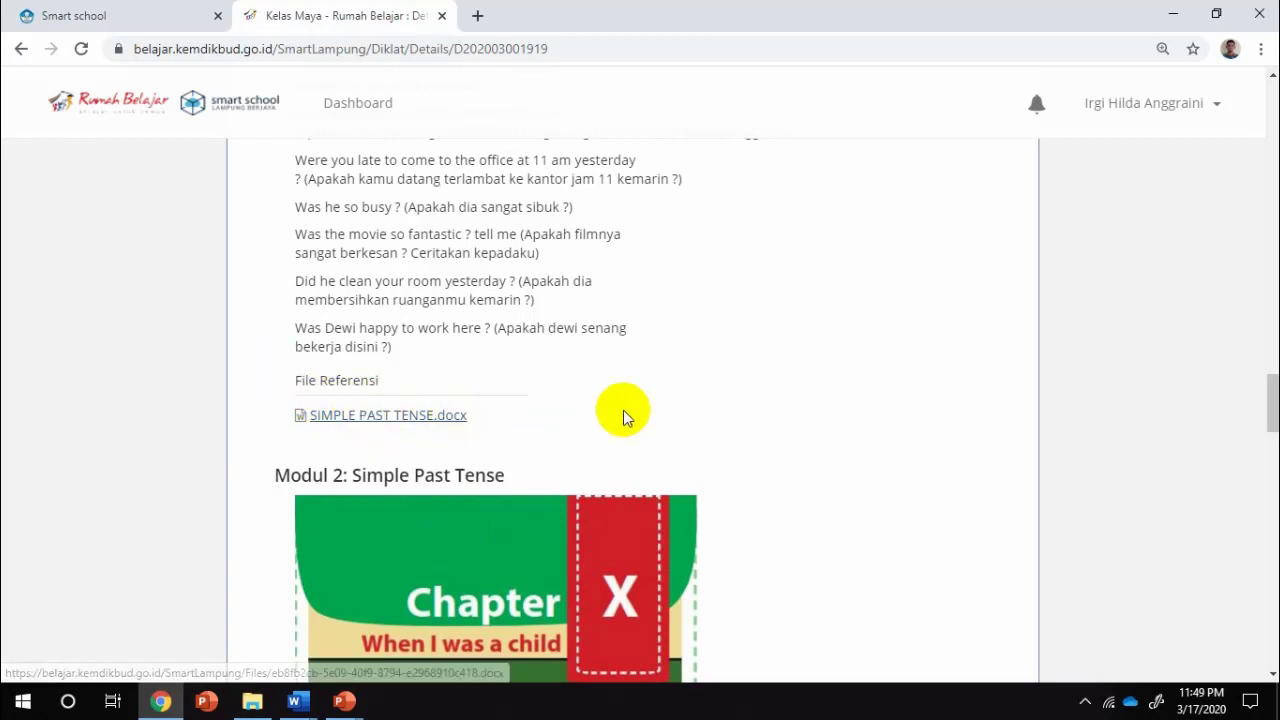
Play the Simple Past Tense lesson video full screen, pause it, and exit full screen
scroll(573, 439, "down", 1)
scroll(573, 439, "down", 6)
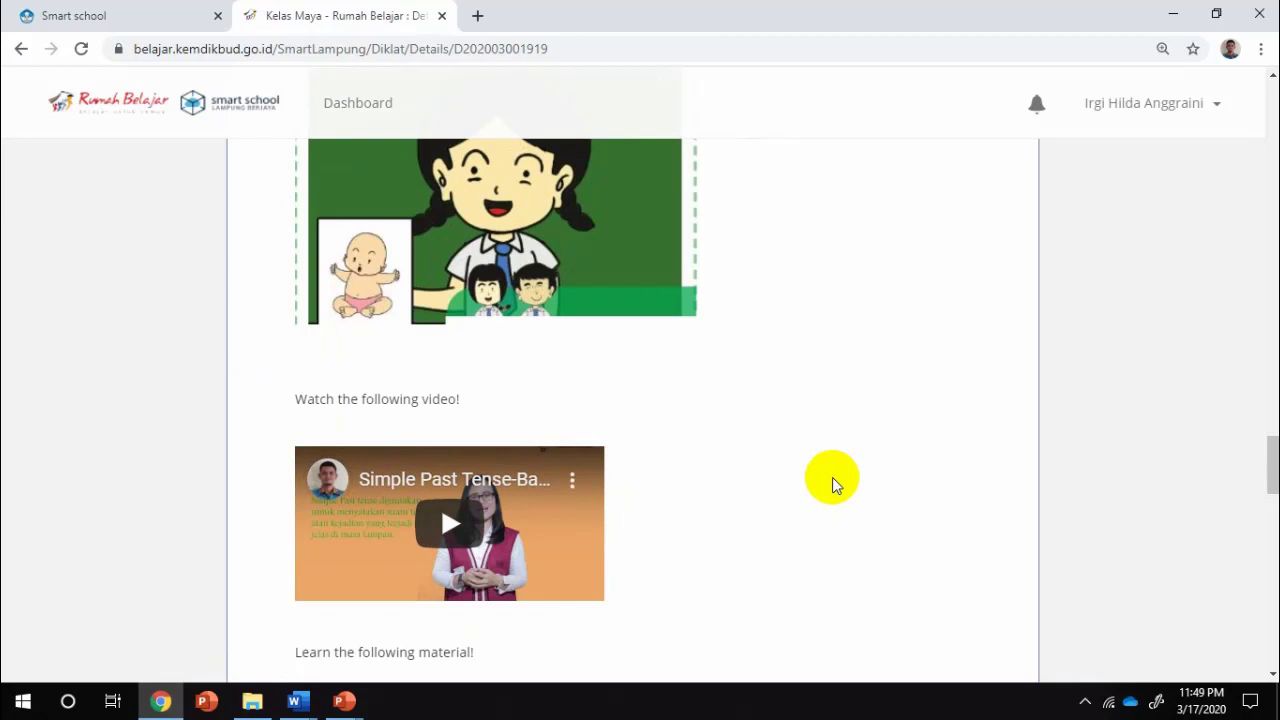
scroll(757, 517, "down", 2)
left_click(452, 348)
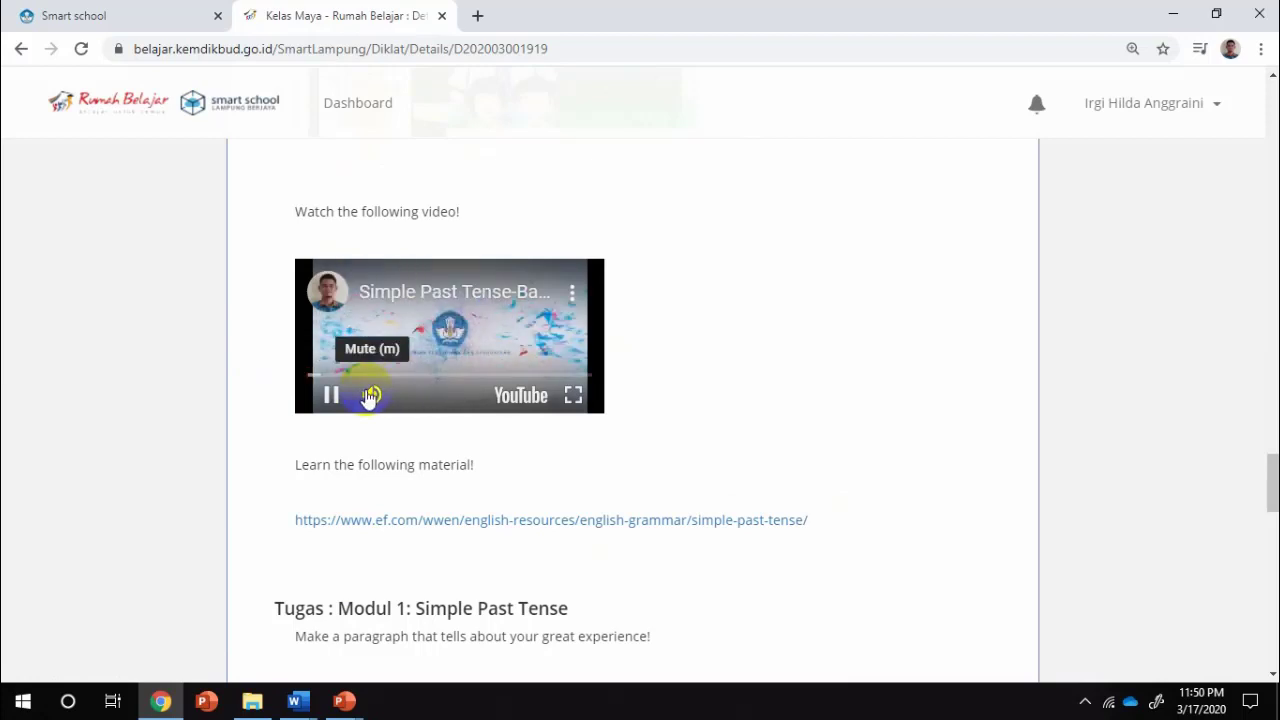
left_click(575, 396)
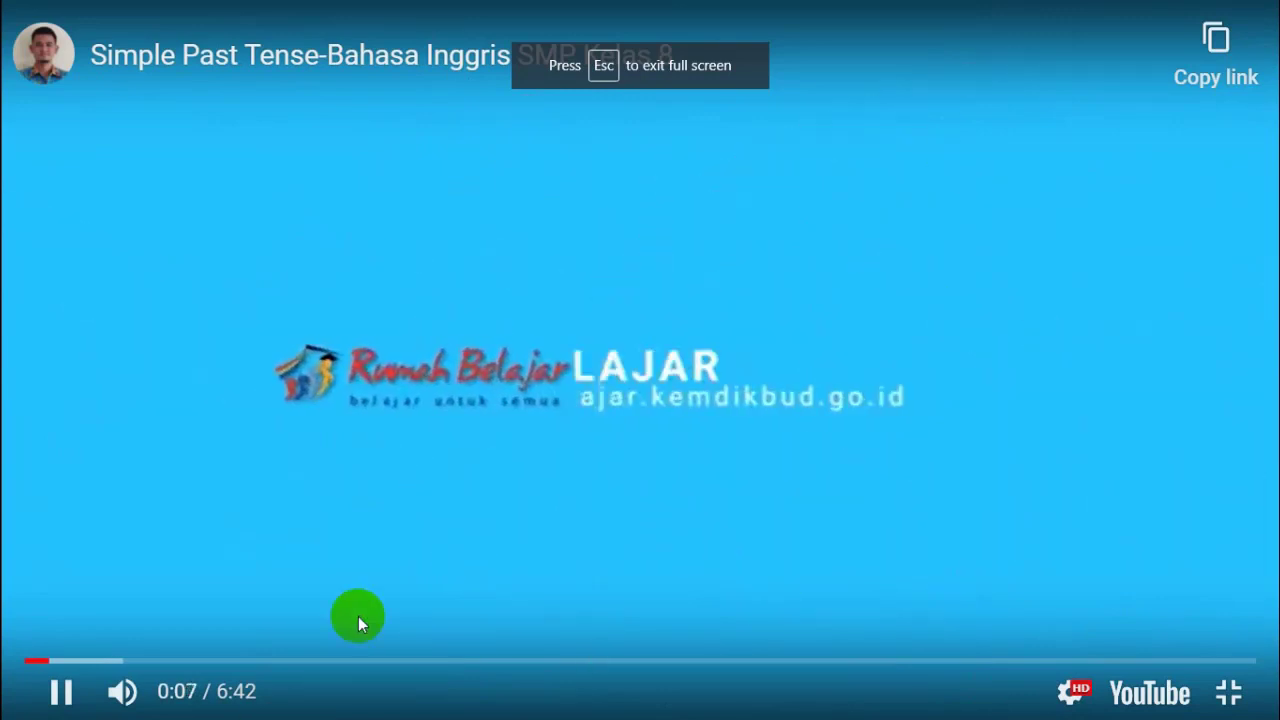
left_click(60, 691)
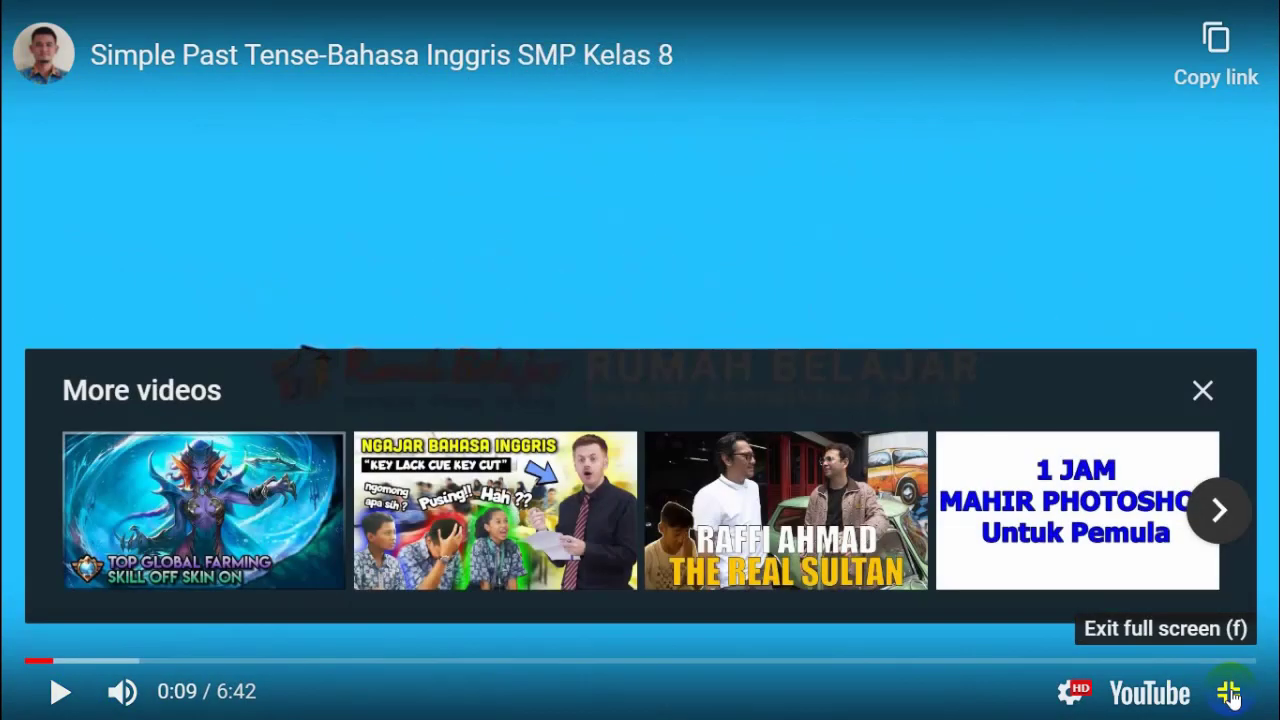
left_click(1226, 688)
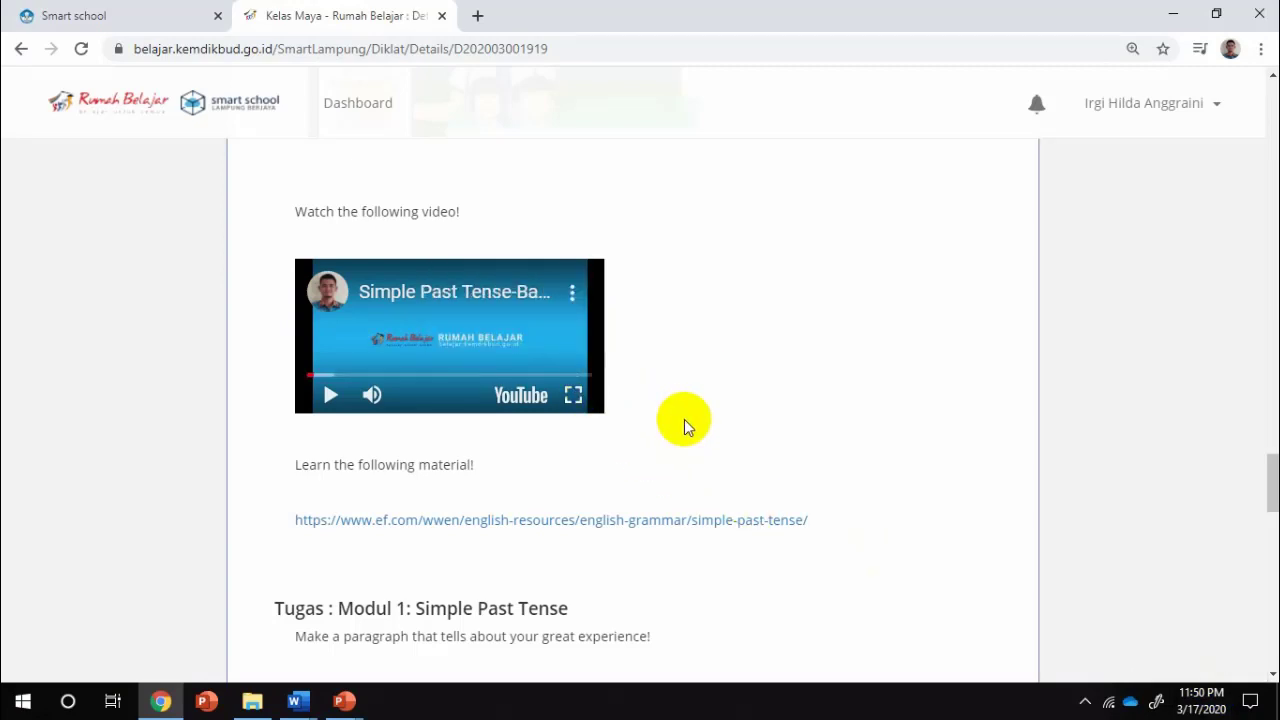
left_click(471, 362)
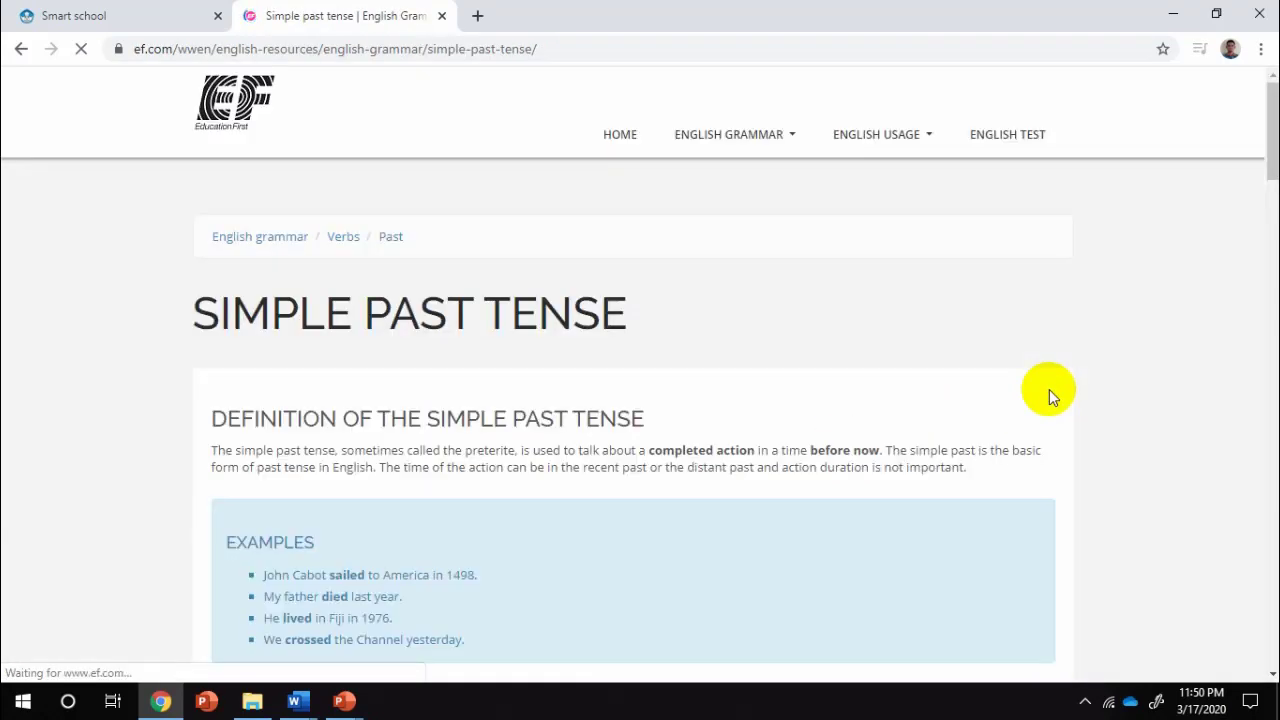
scroll(891, 329, "down", 1)
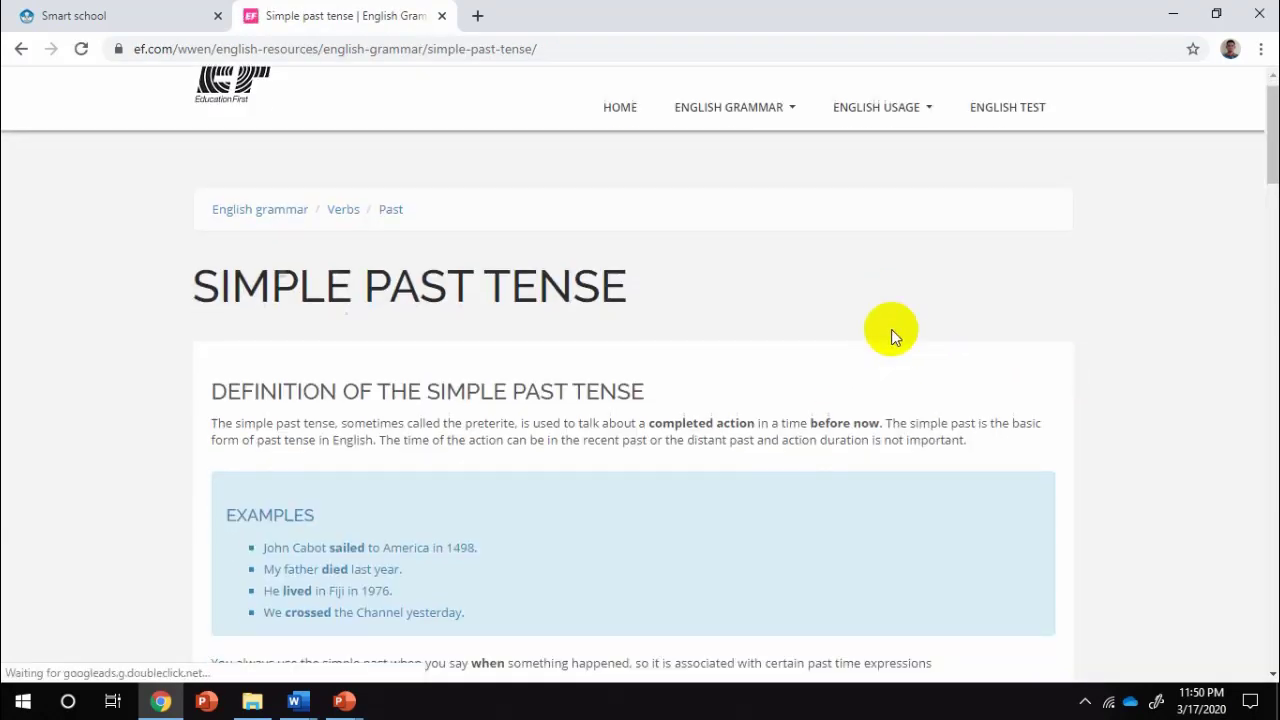
scroll(891, 329, "down", 4)
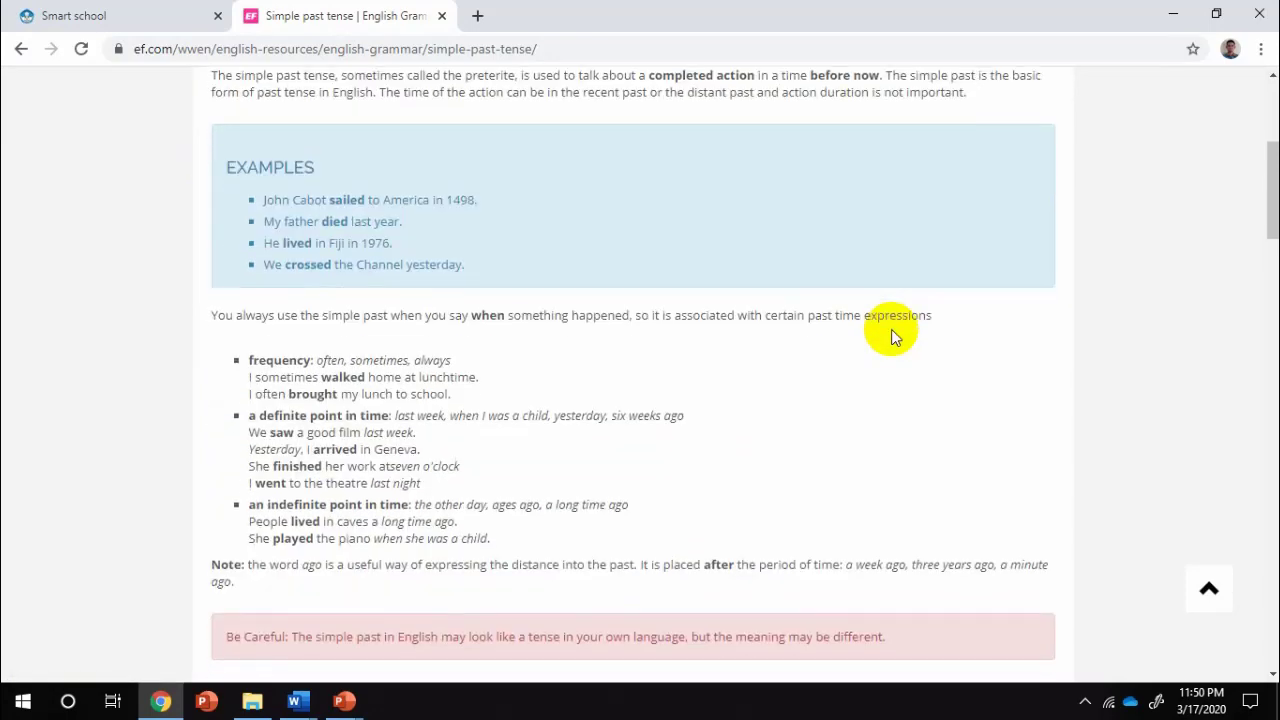
scroll(893, 333, "down", 2)
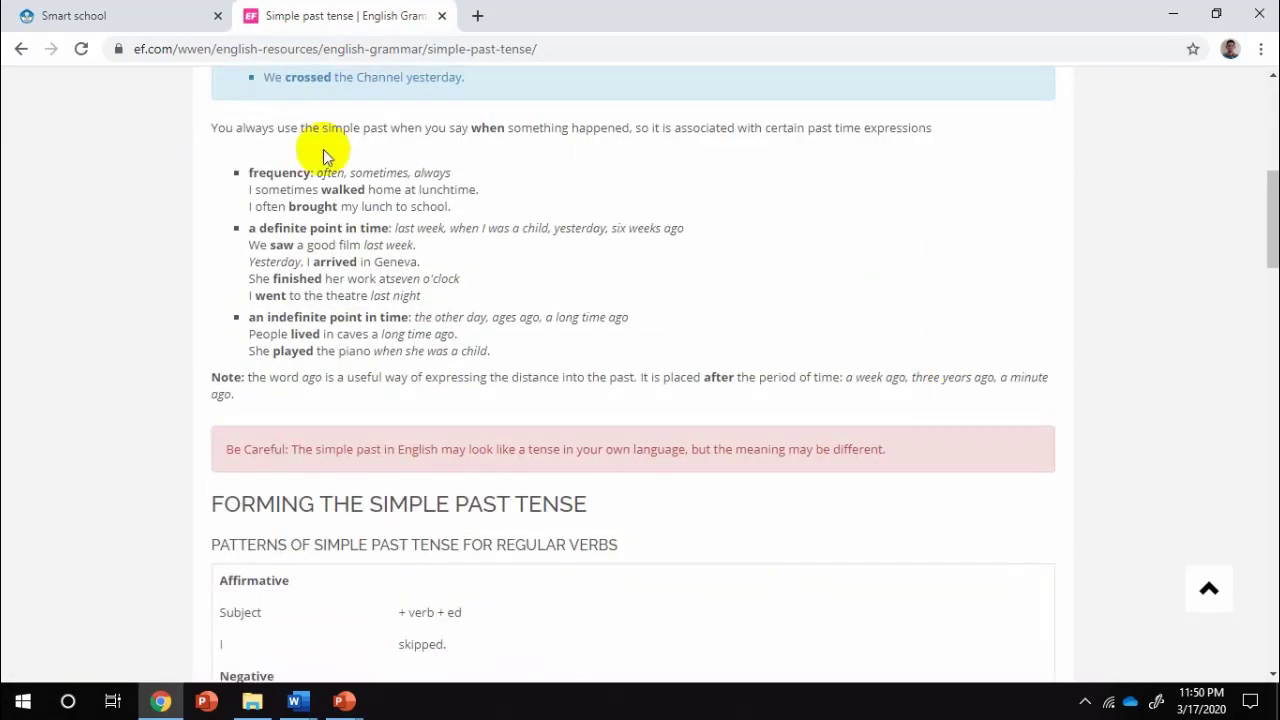
left_click(17, 55)
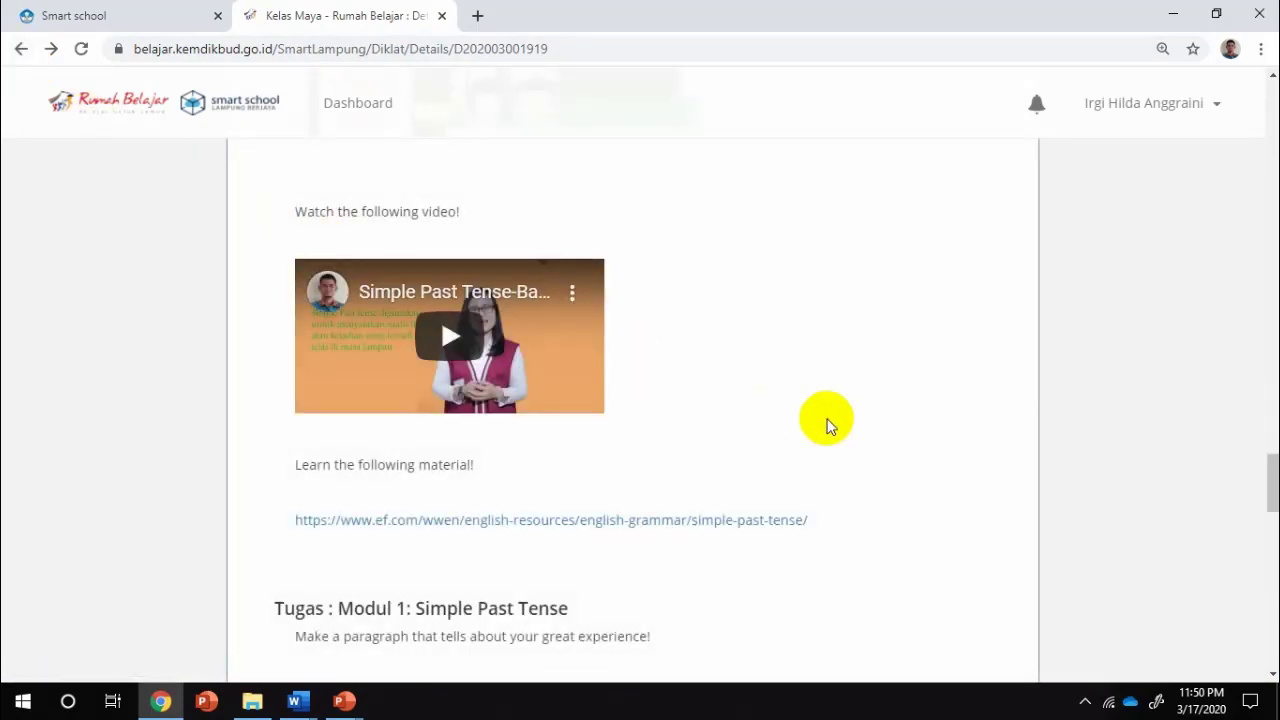
scroll(827, 425, "up", 8)
scroll(827, 425, "up", 10)
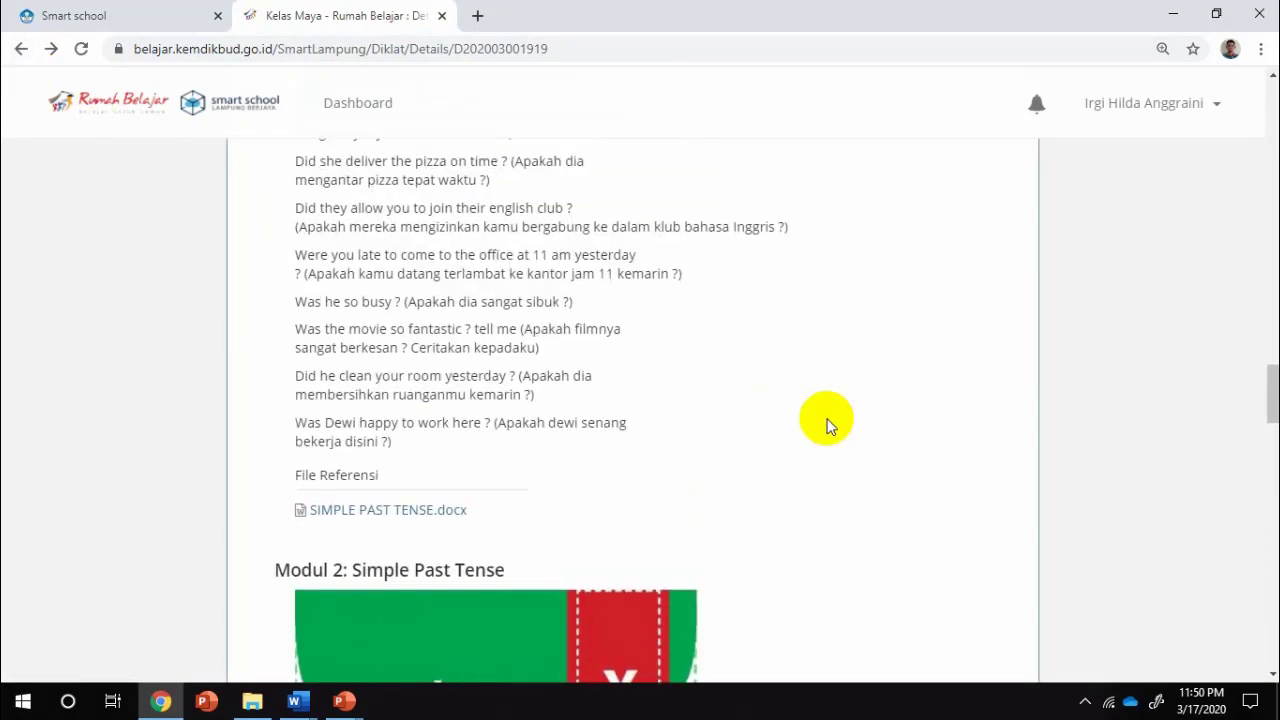
scroll(827, 425, "up", 10)
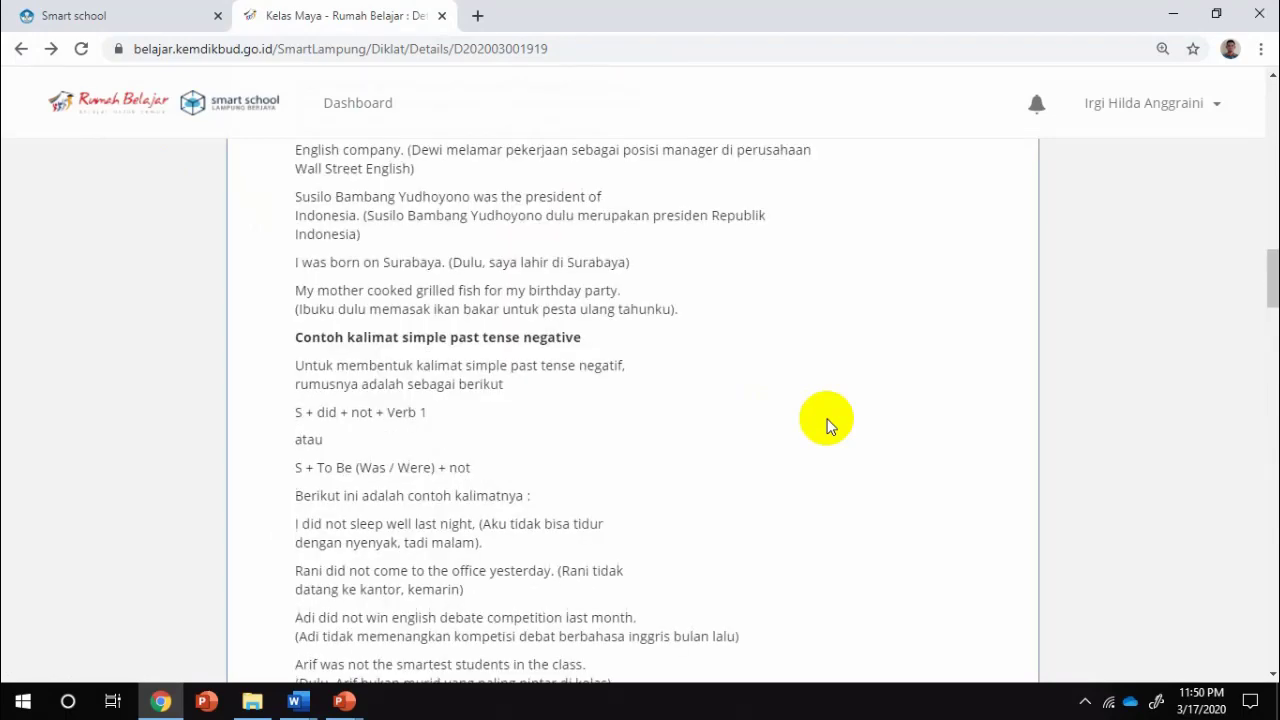
scroll(827, 425, "up", 6)
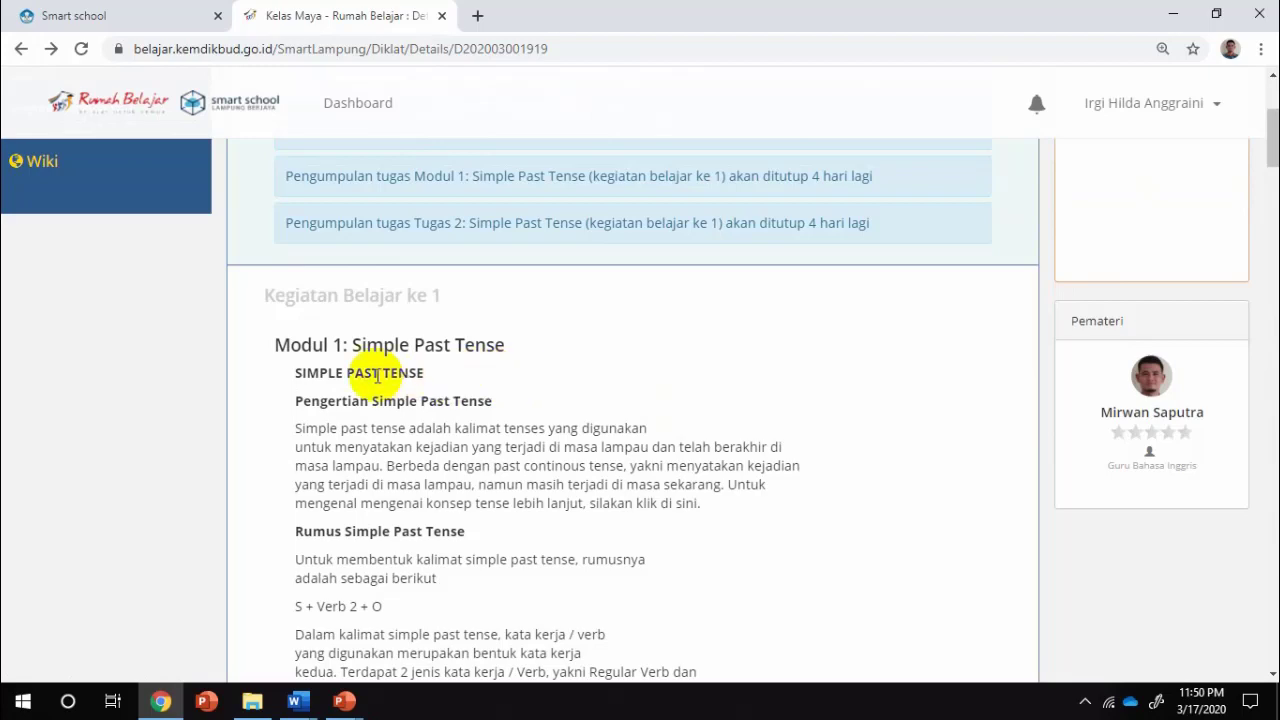
scroll(463, 390, "down", 1)
scroll(463, 392, "down", 15)
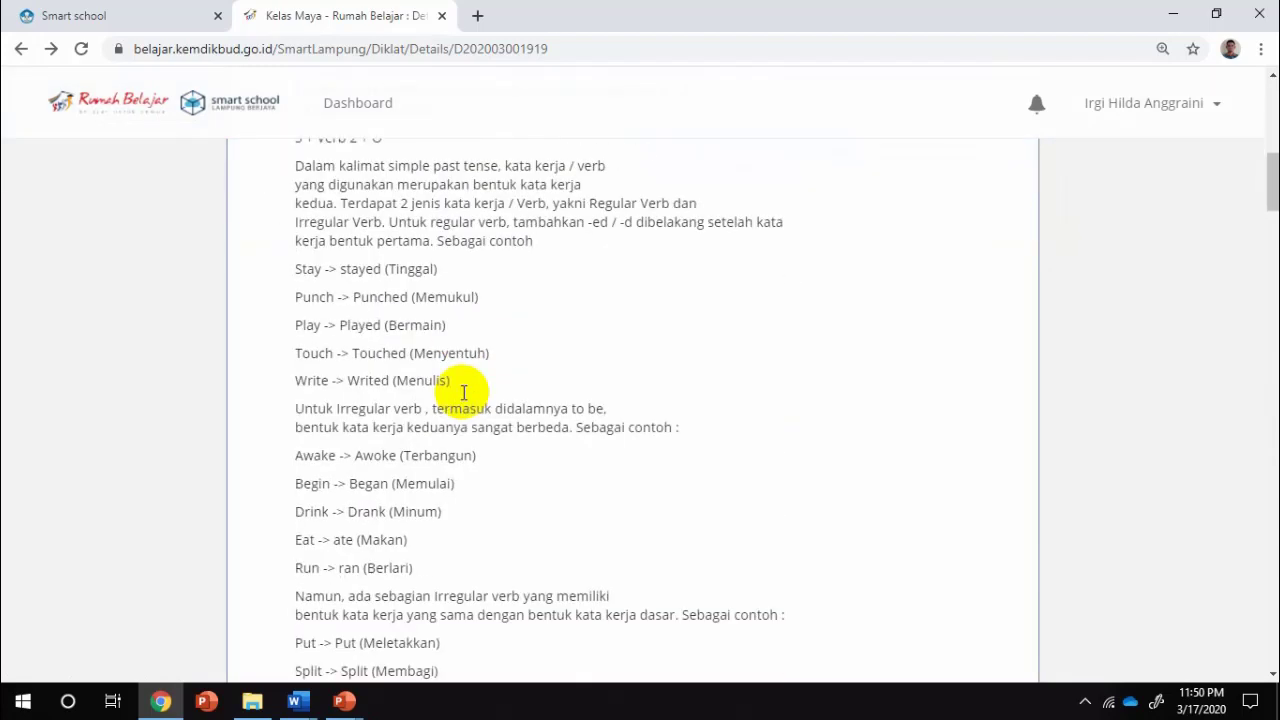
scroll(463, 393, "down", 12)
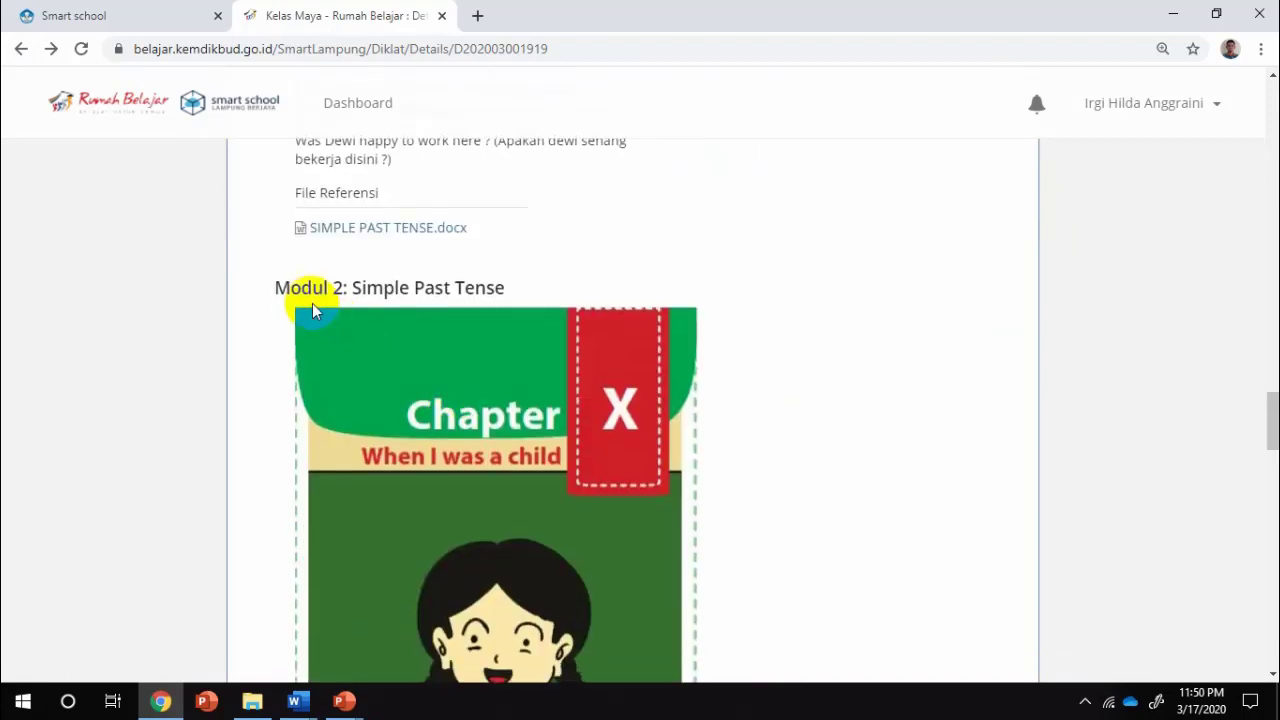
scroll(474, 316, "down", 9)
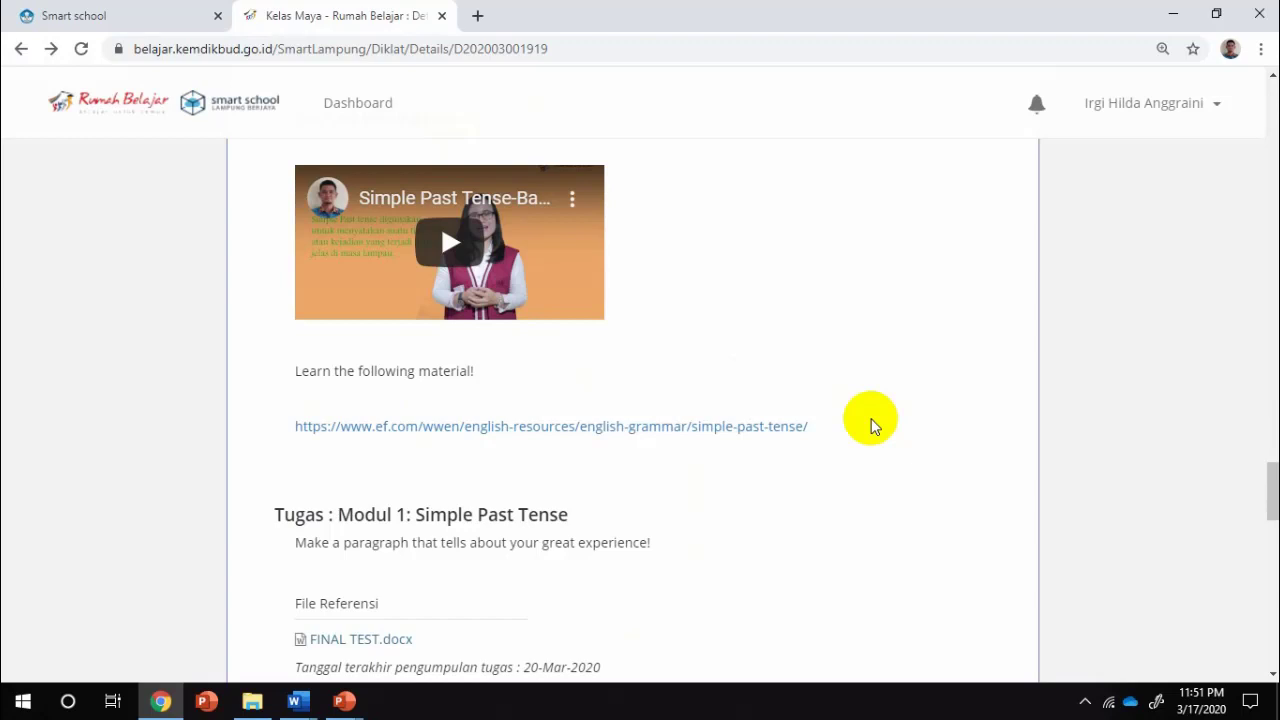
scroll(871, 420, "up", 8)
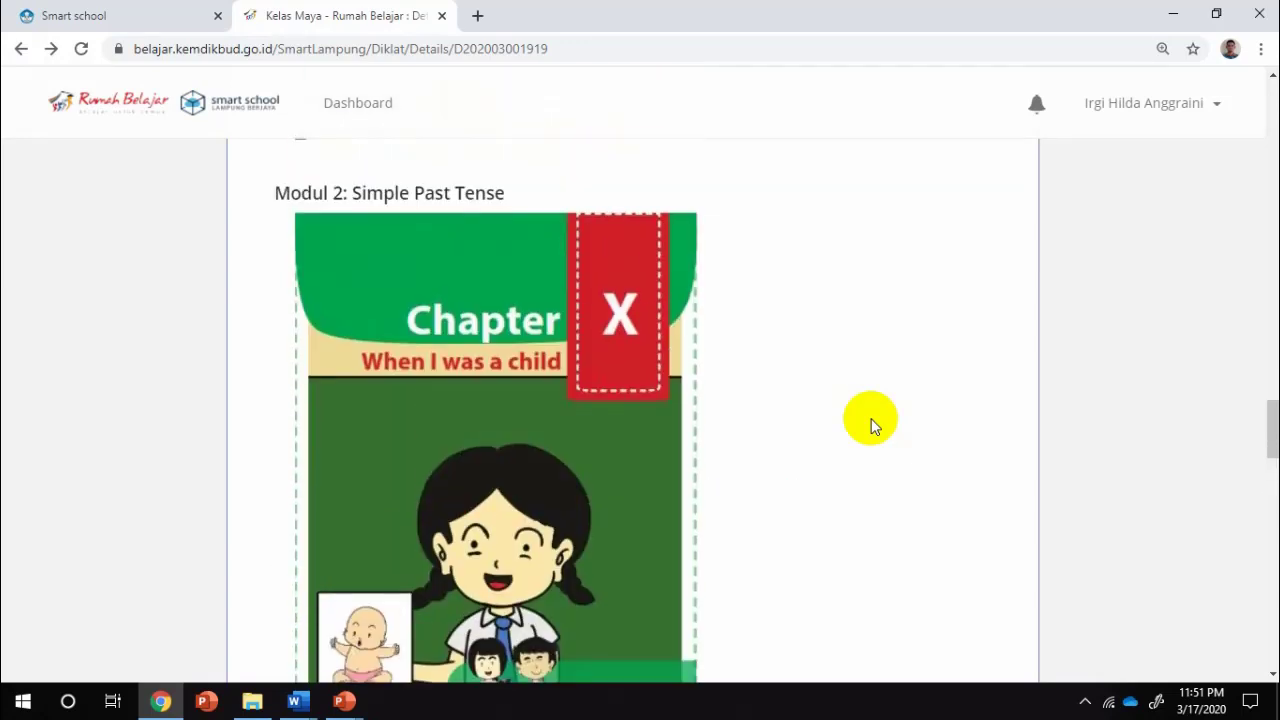
scroll(871, 418, "up", 1)
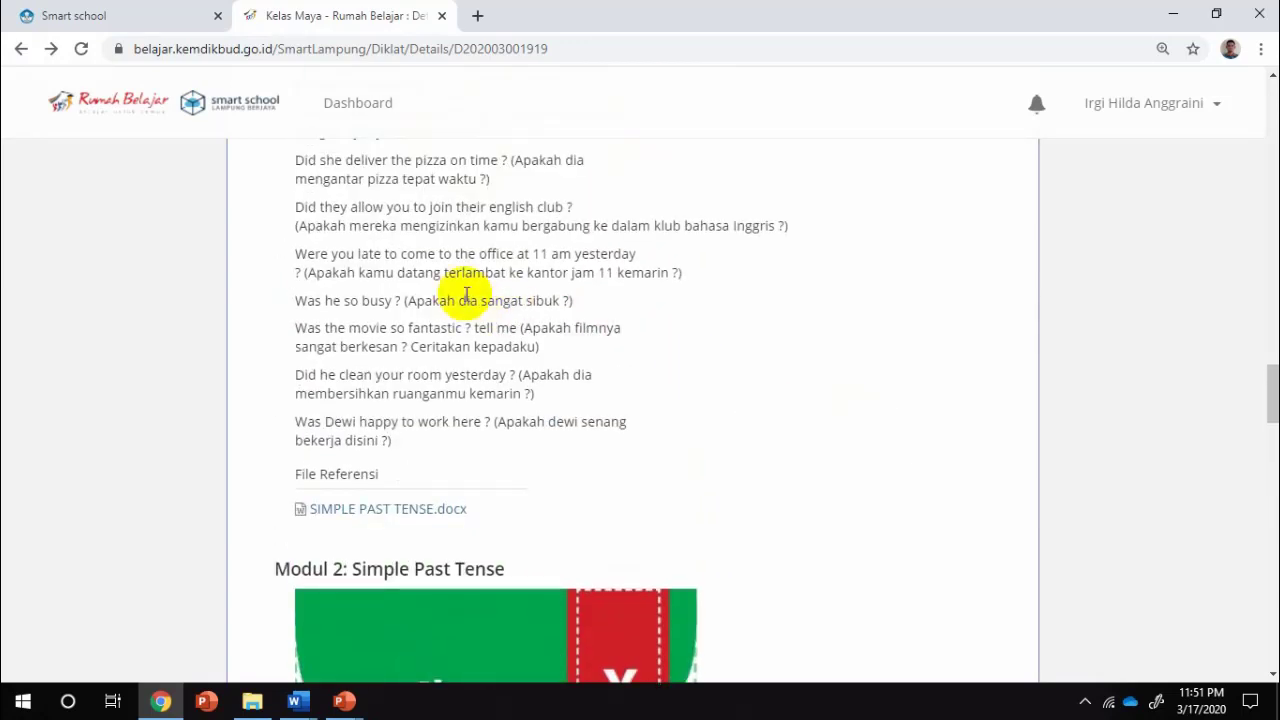
scroll(466, 294, "up", 5)
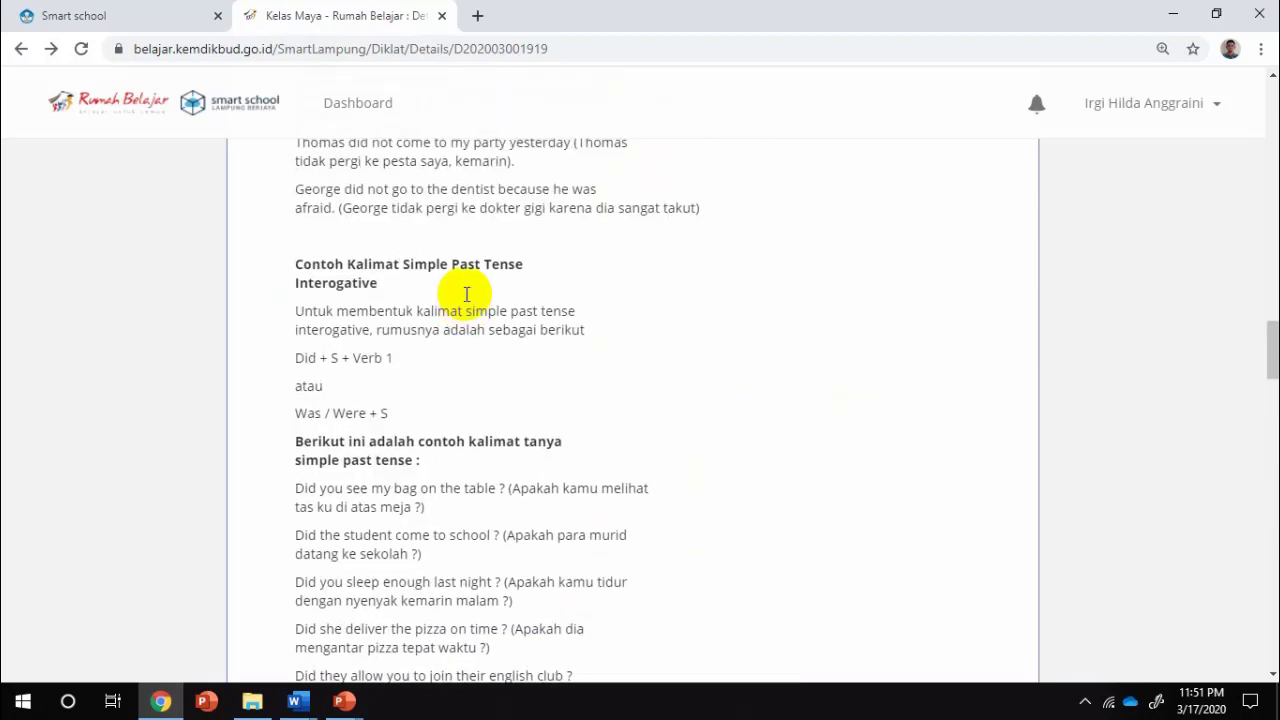
scroll(466, 298, "down", 6)
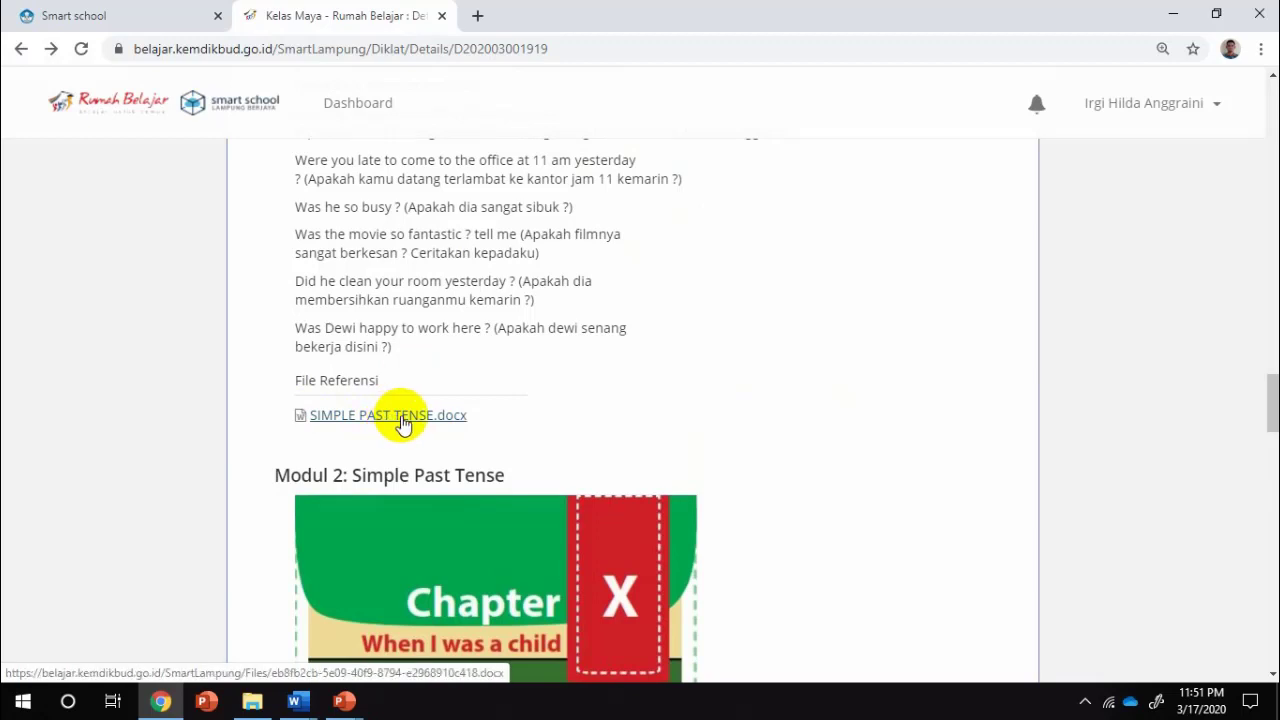
scroll(591, 423, "down", 8)
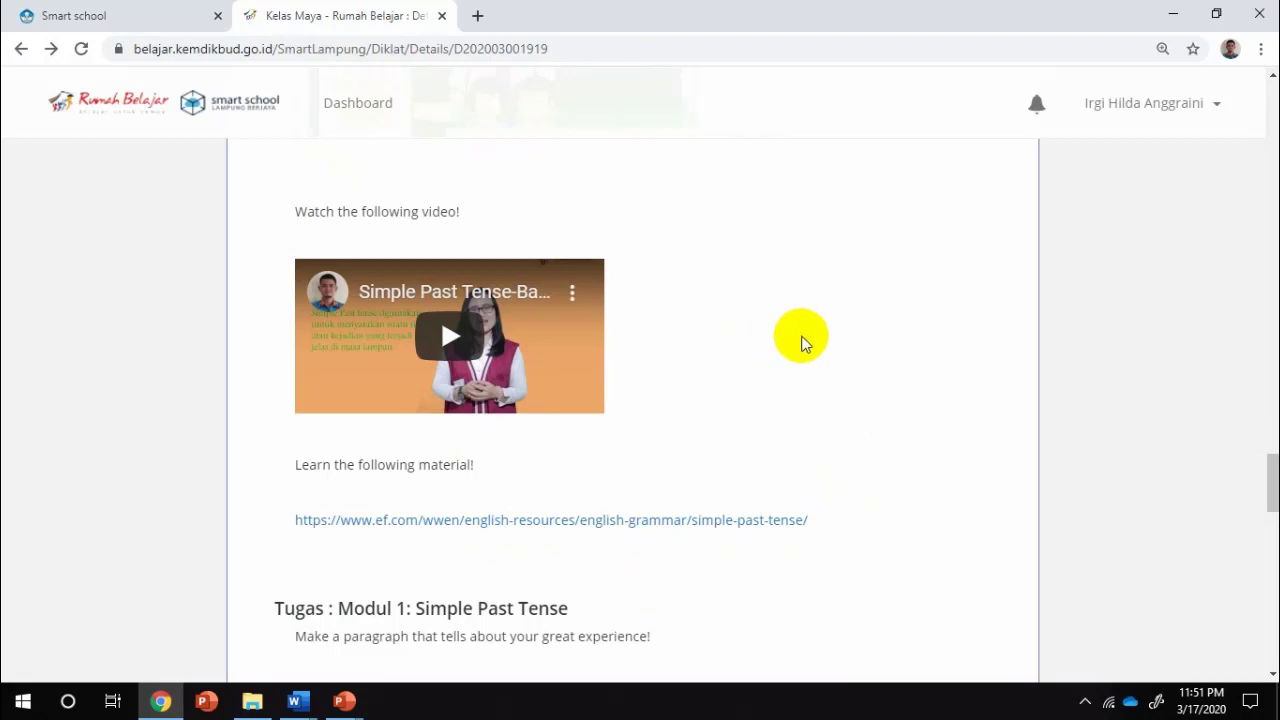
Scroll to the Tugas : Modul 1 upload area and bring up the open Word documents
scroll(803, 340, "down", 2)
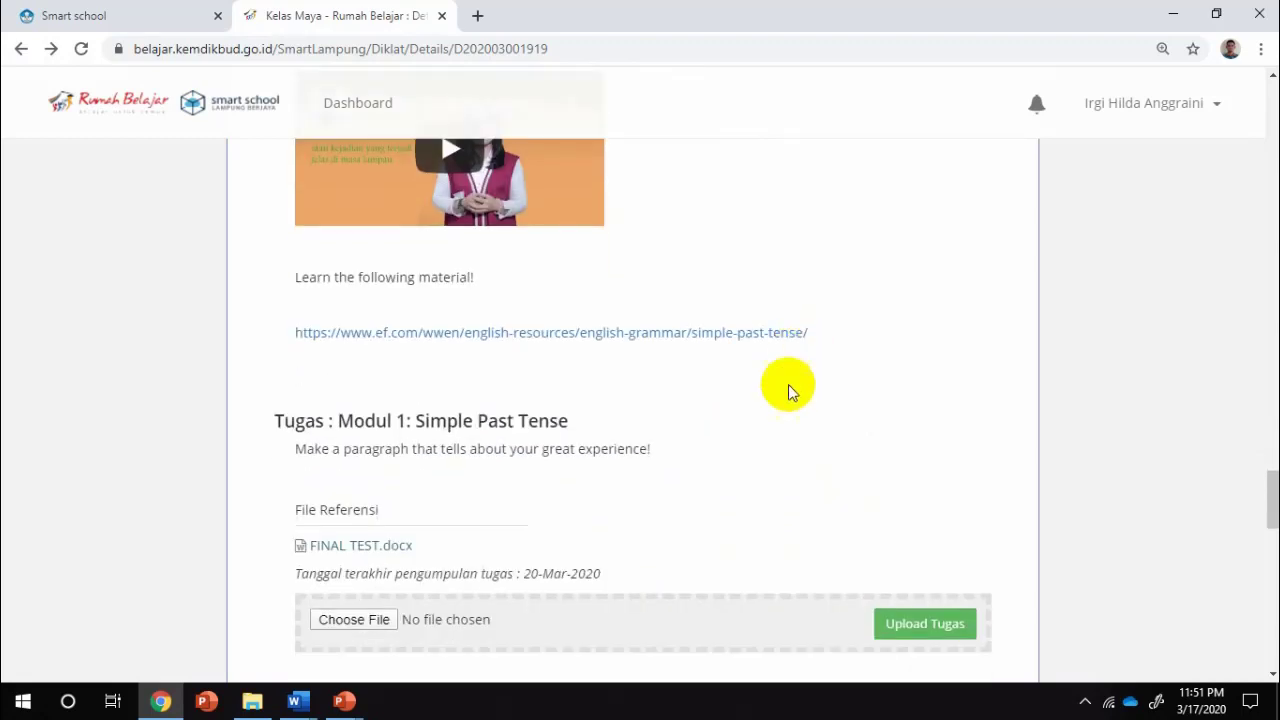
scroll(788, 389, "down", 1)
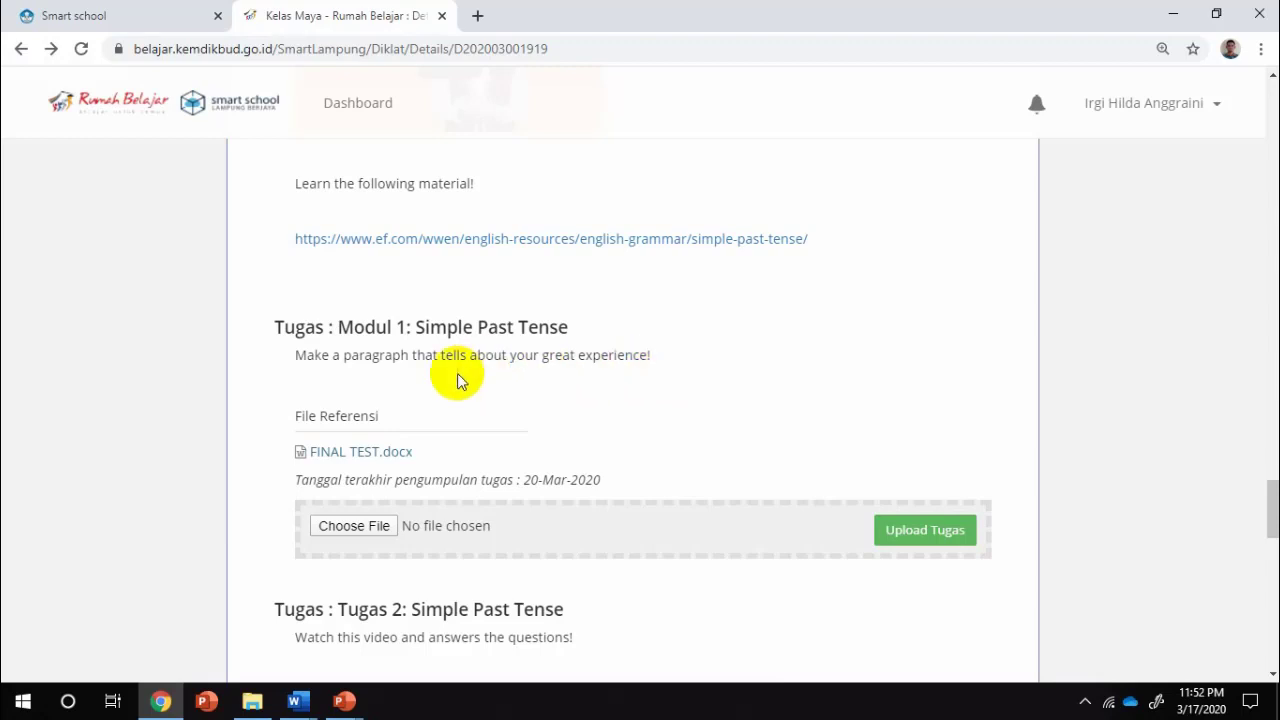
scroll(458, 376, "down", 2)
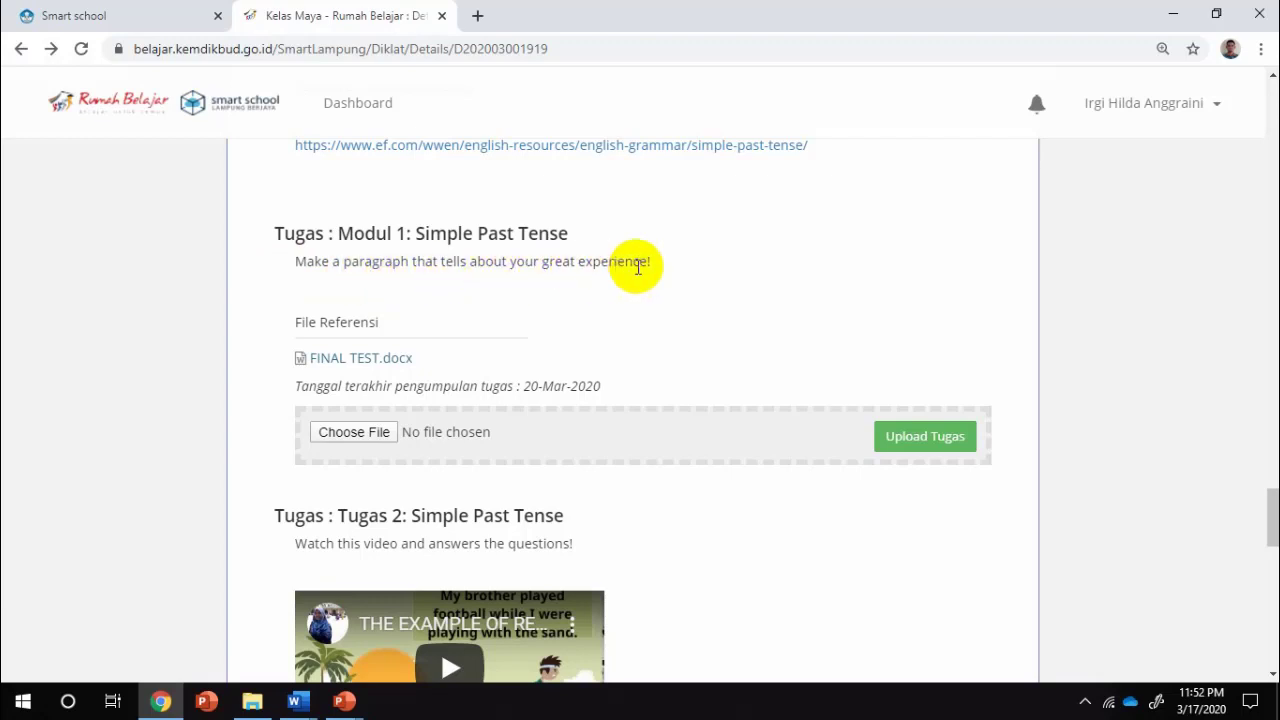
left_click(294, 701)
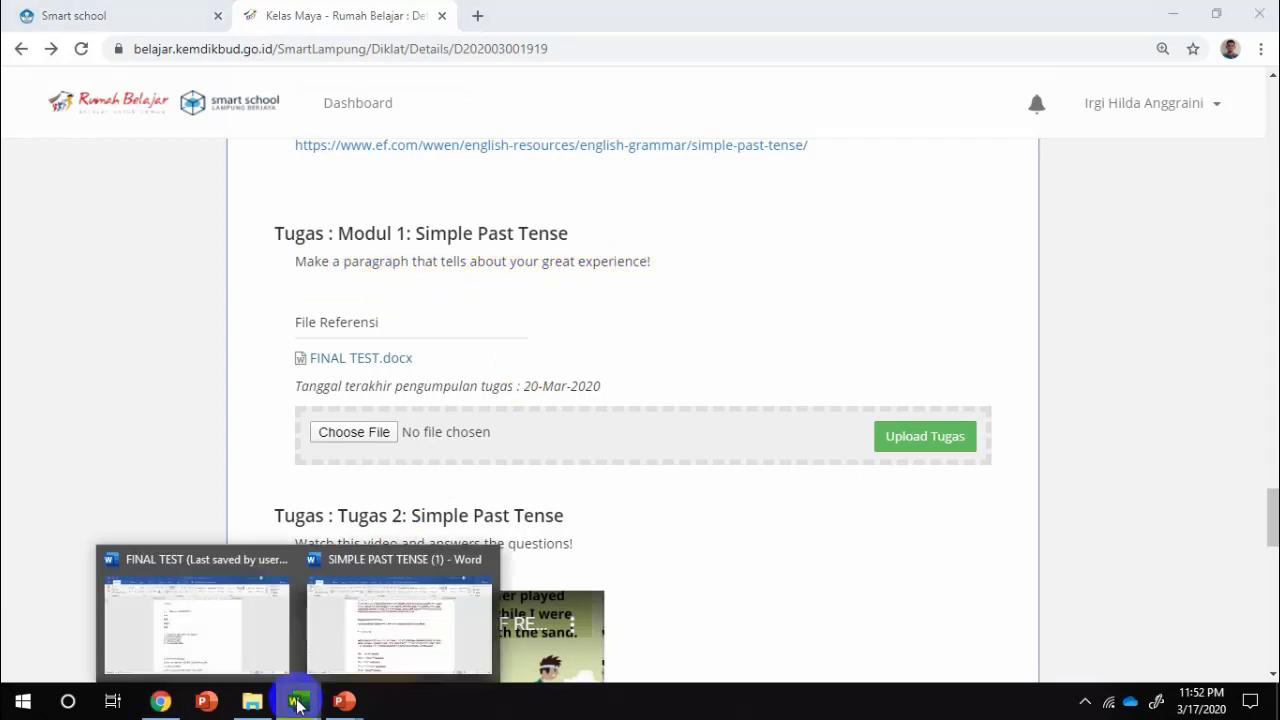
left_click(355, 638)
scroll(640, 445, "up", 3)
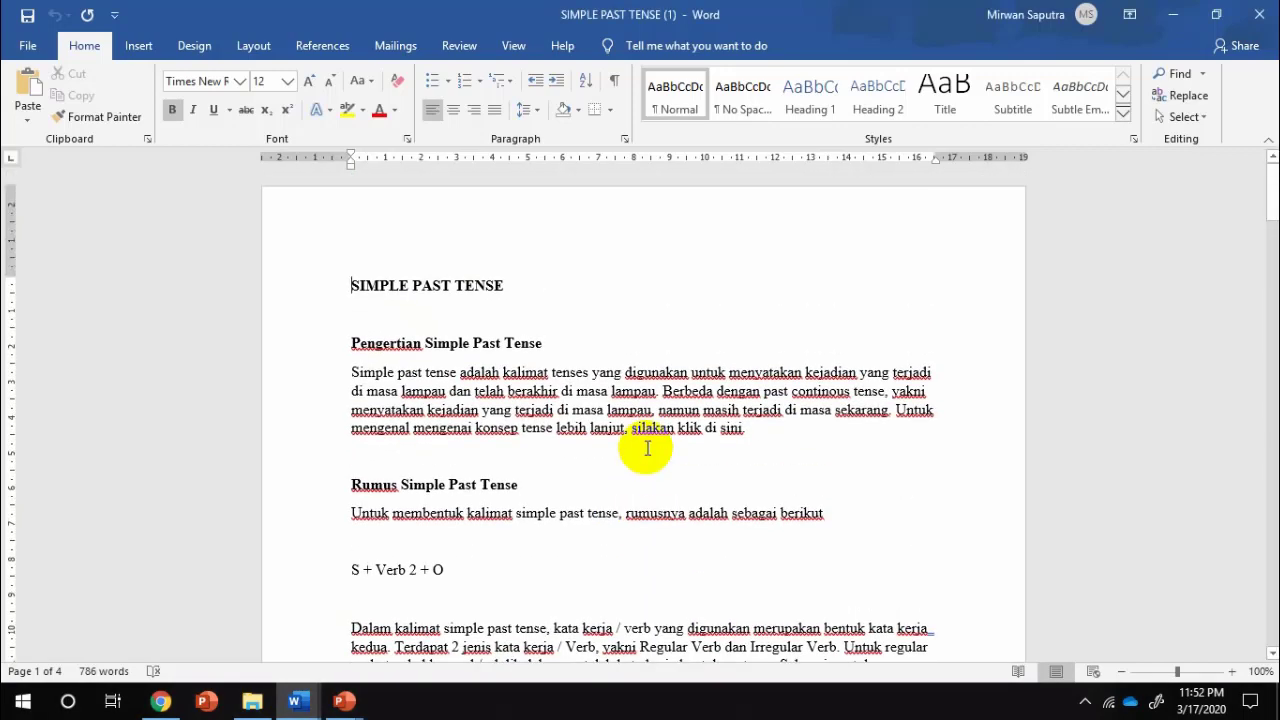
left_click(160, 701)
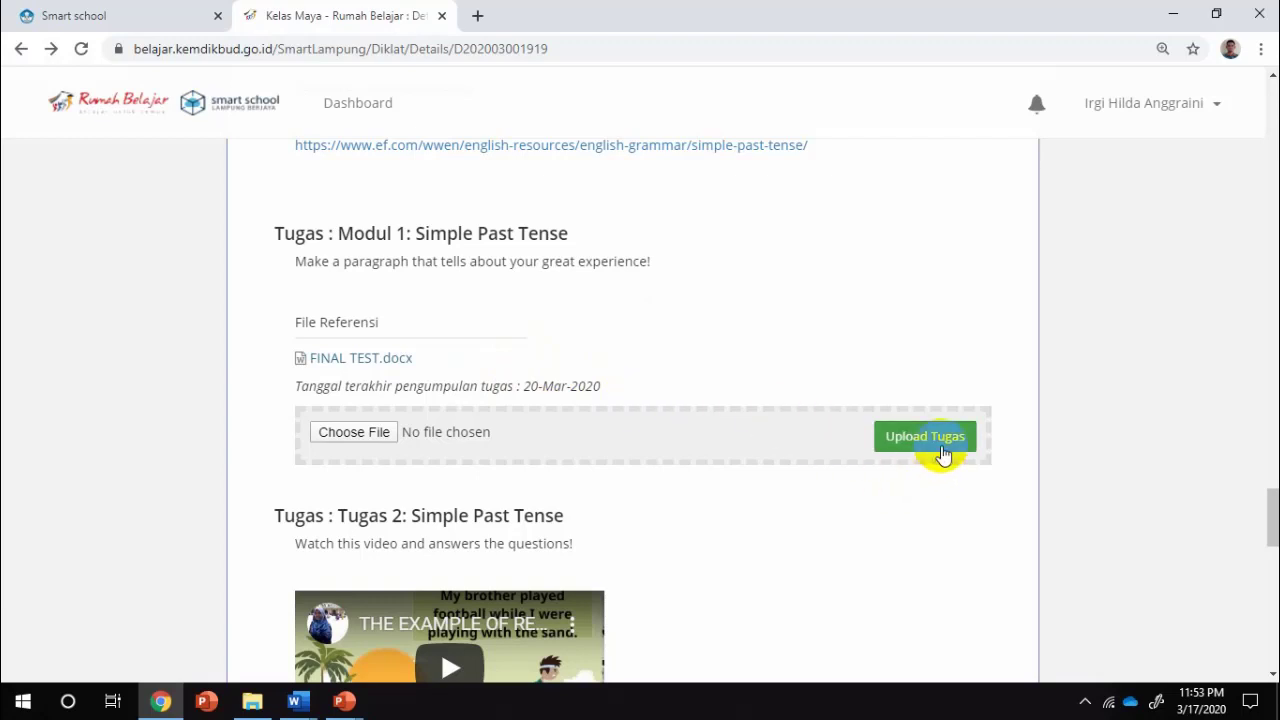
Attach SIMPLE PAST TENSE.docx from the tutorial folder as the Modul 1 assignment file
left_click(350, 434)
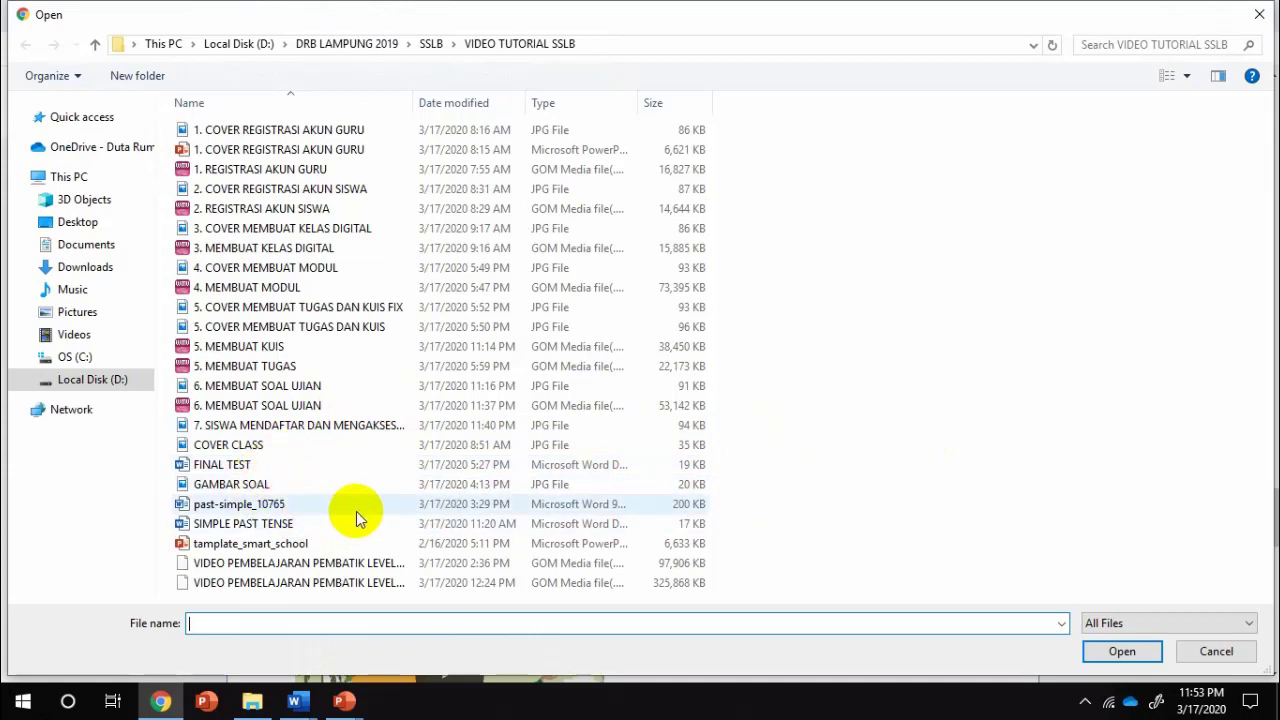
left_click(324, 529)
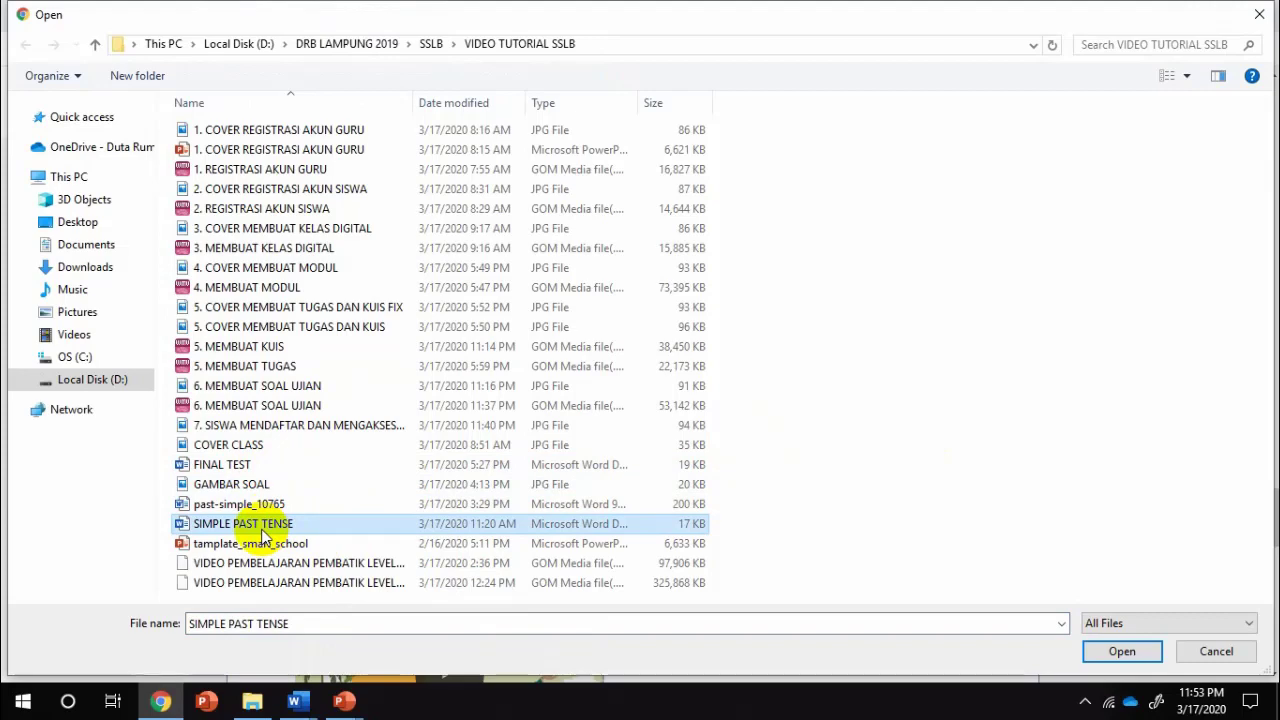
left_click(265, 523)
left_click(306, 504)
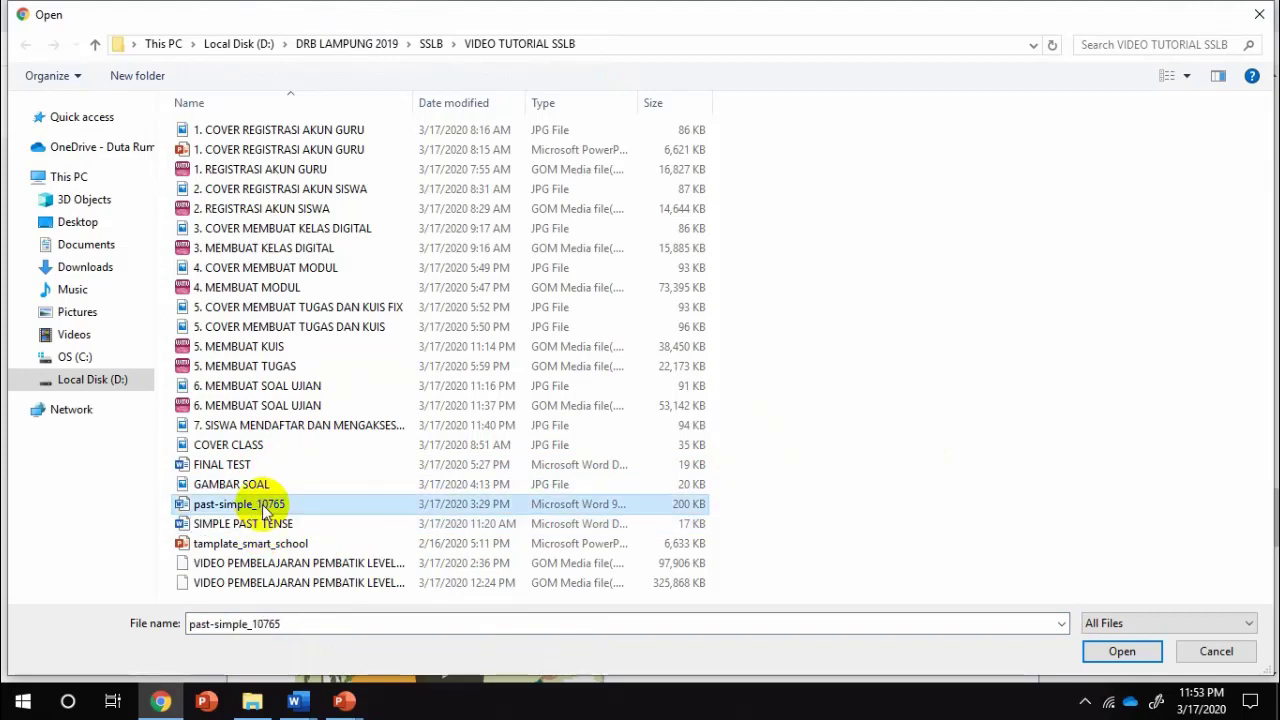
left_click(312, 523)
left_click(1090, 651)
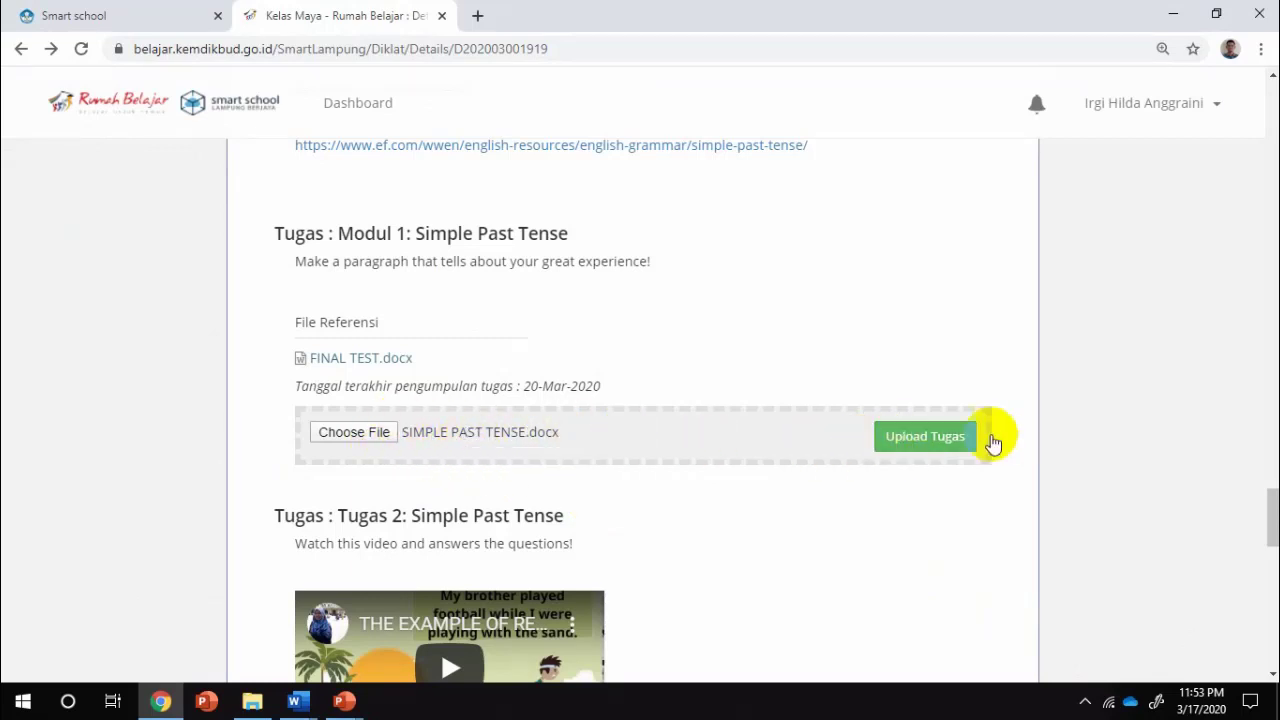
Upload SIMPLE PAST TENSE.docx and check it is listed under Tugas : Modul 1
left_click(945, 440)
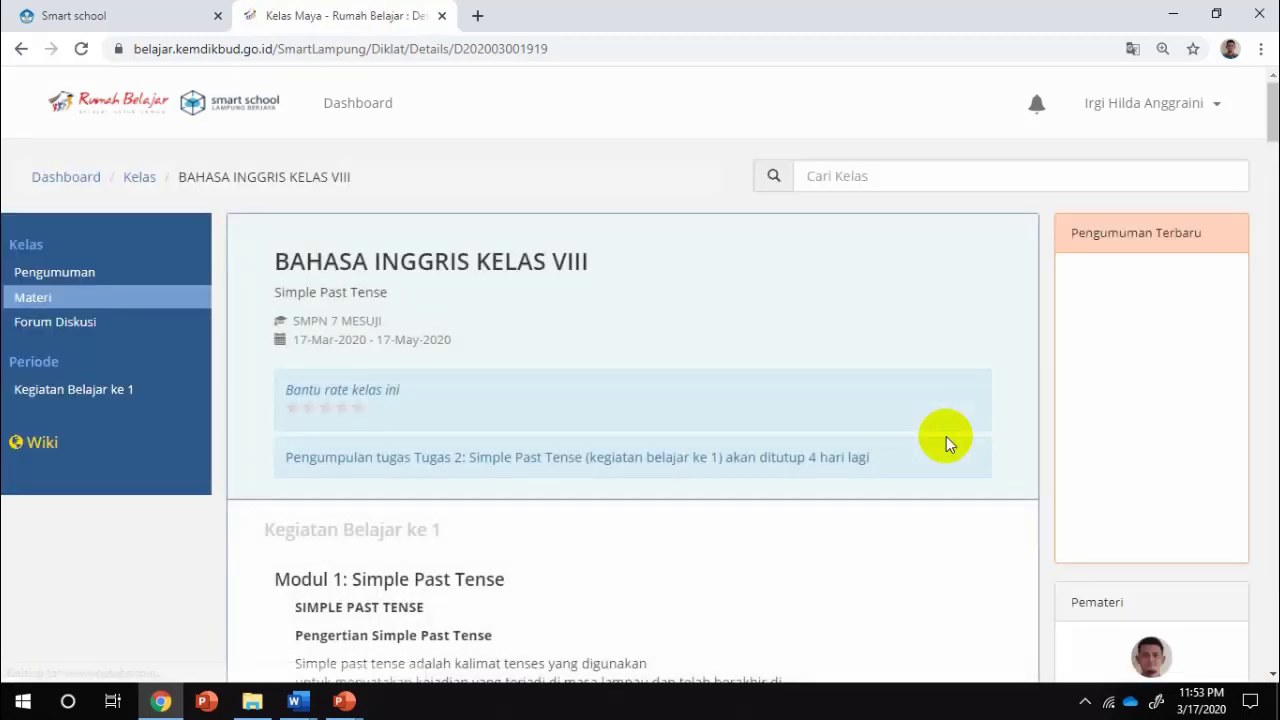
scroll(790, 504, "down", 20)
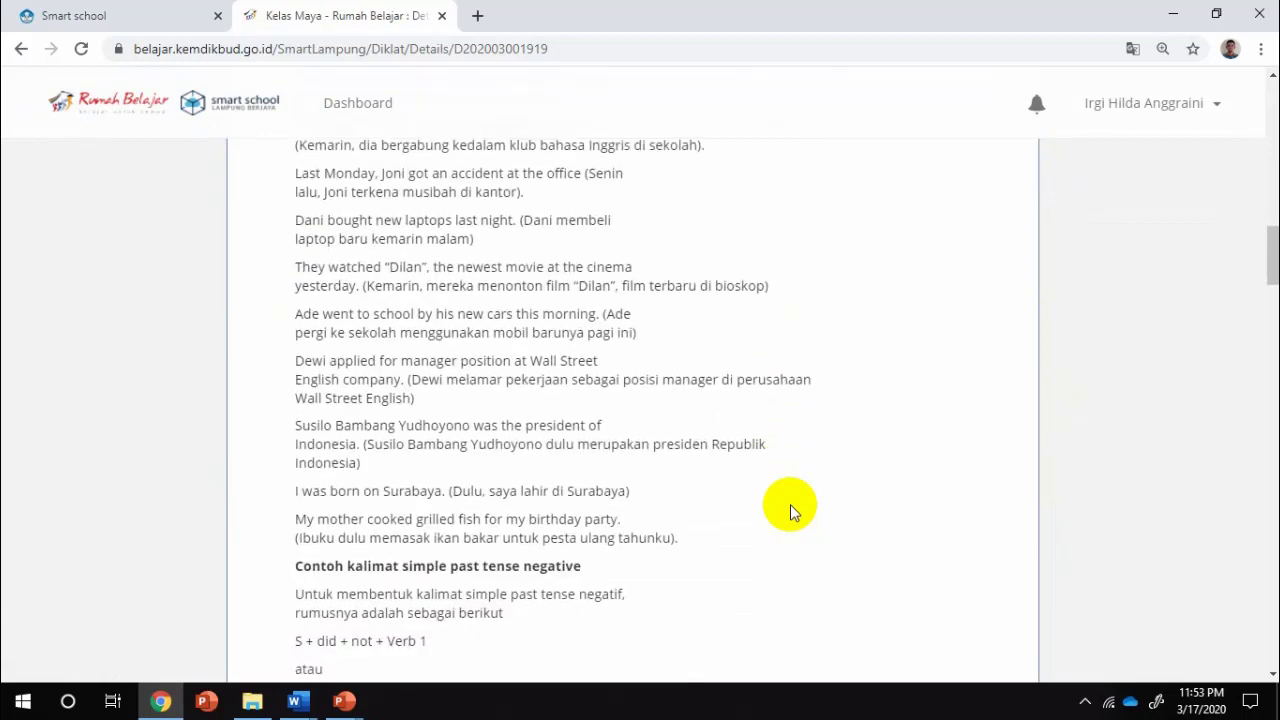
scroll(790, 504, "down", 20)
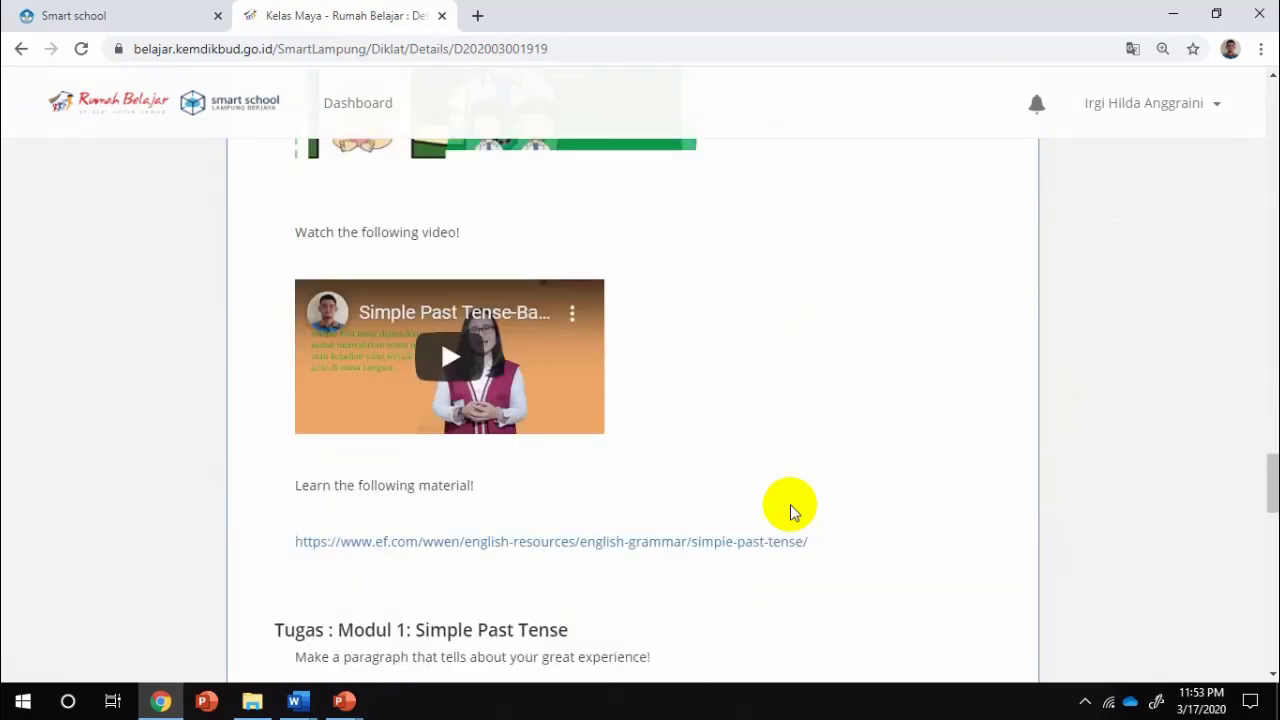
scroll(790, 504, "down", 1)
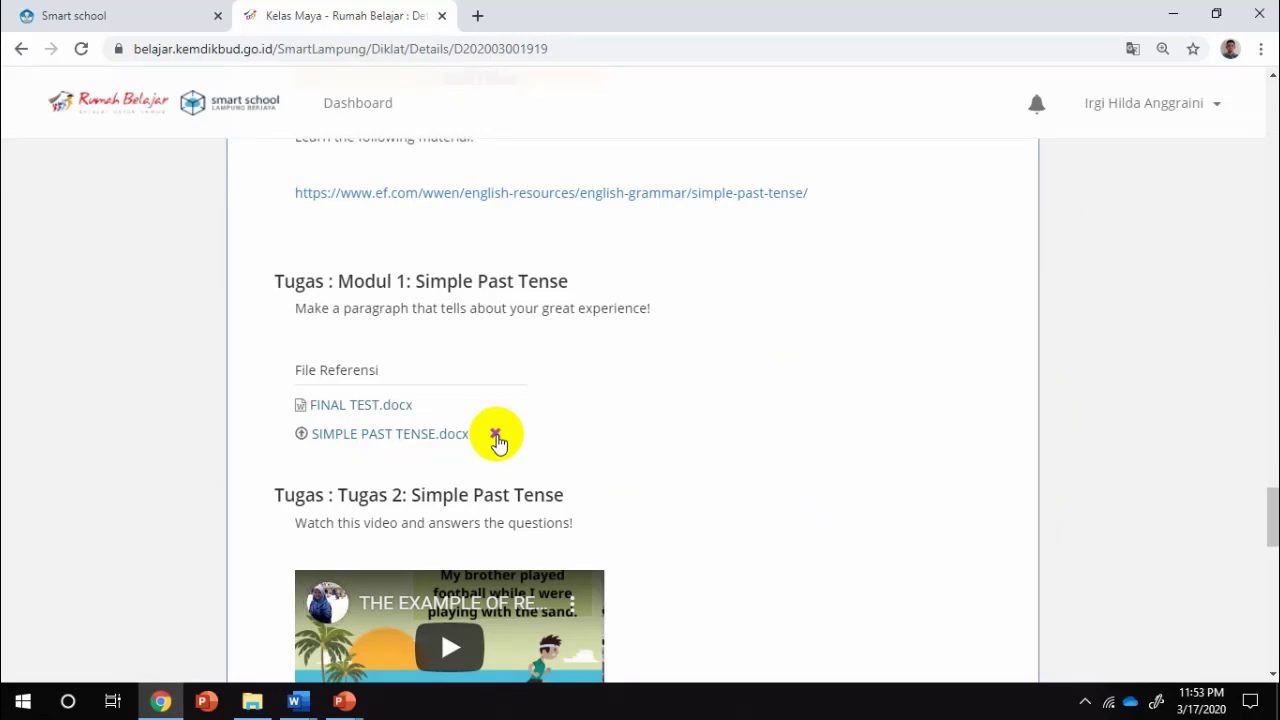
scroll(694, 437, "down", 3)
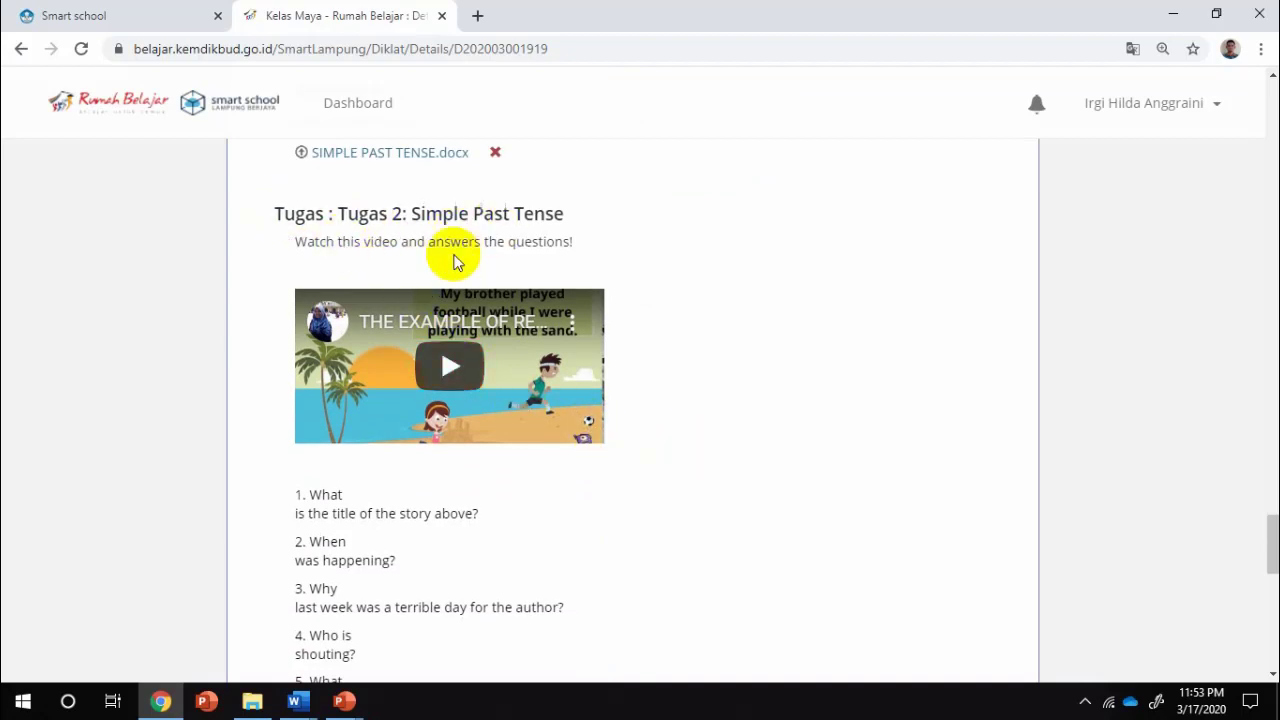
Read through the Tugas 2 reading questions and open the file chooser under Tugas 2
scroll(554, 410, "down", 3)
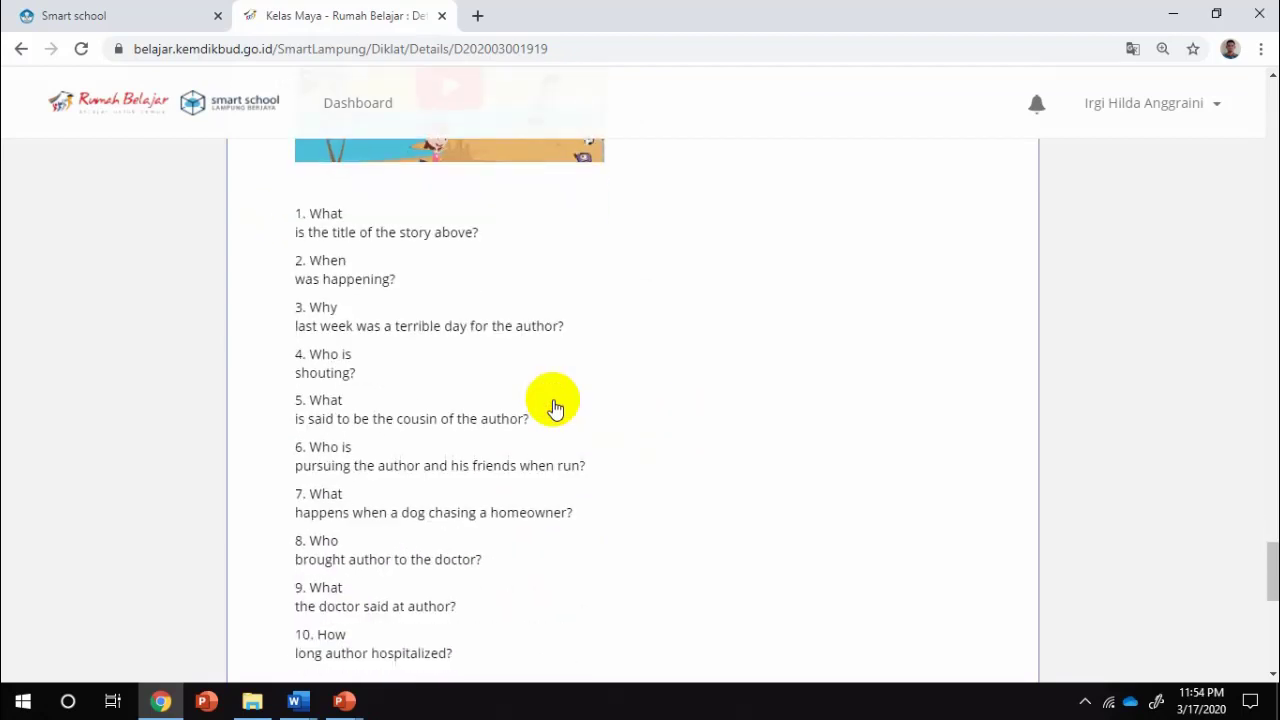
scroll(380, 294, "down", 3)
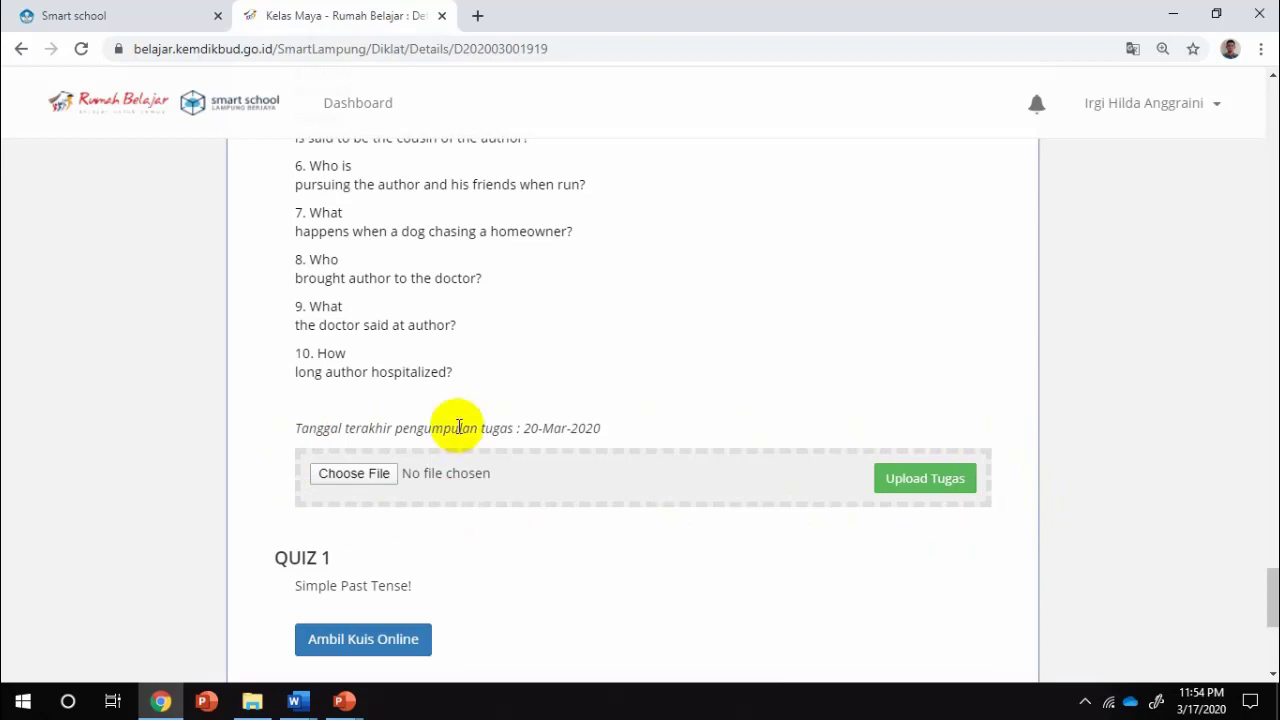
scroll(459, 427, "up", 3)
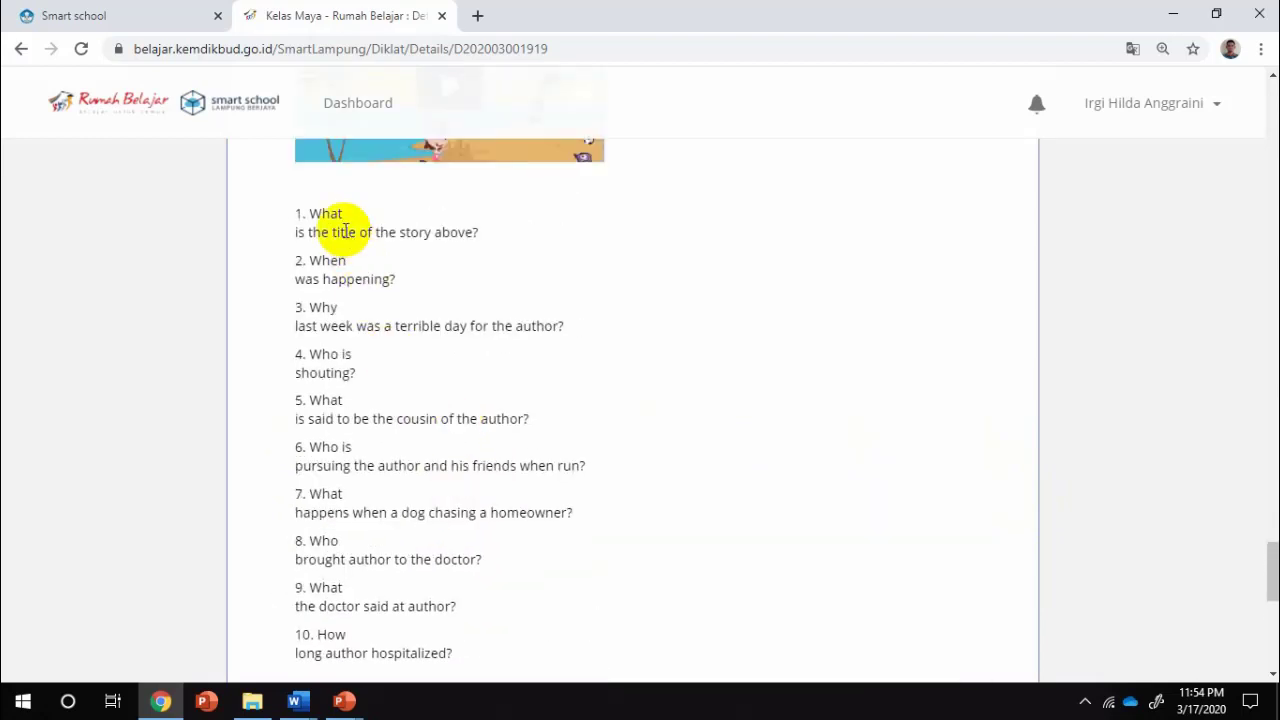
scroll(477, 277, "down", 4)
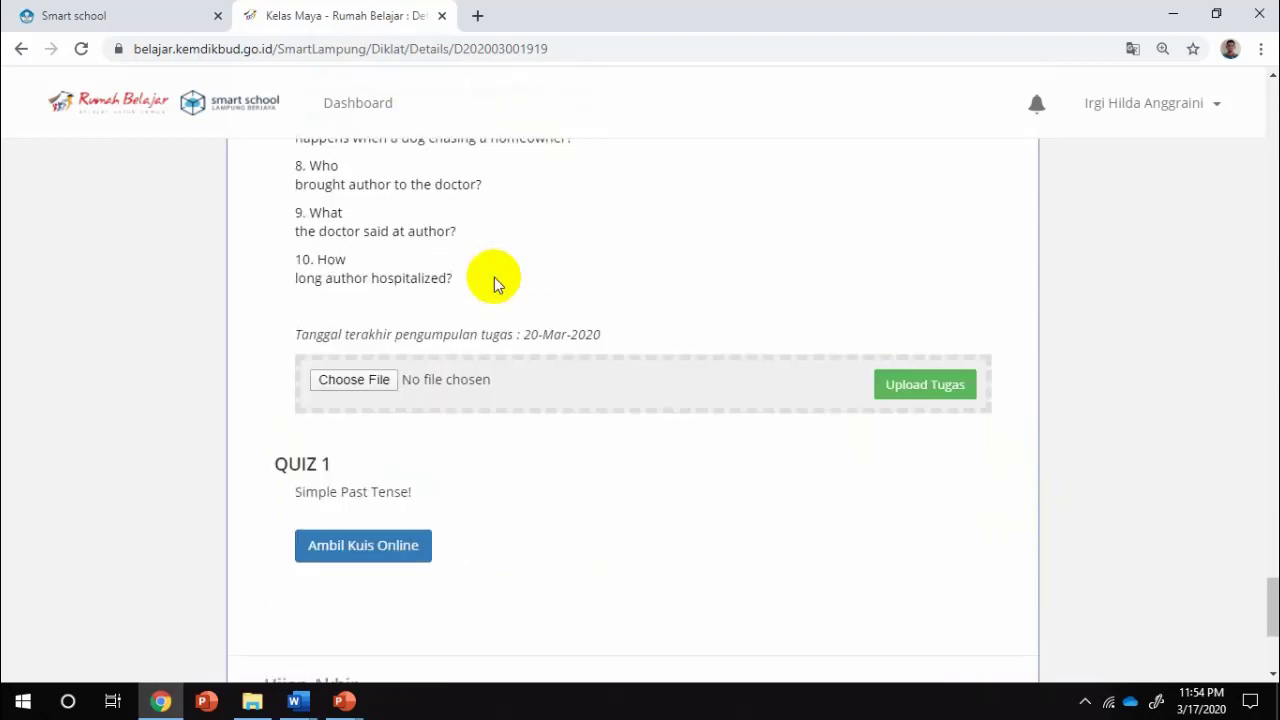
left_click(357, 382)
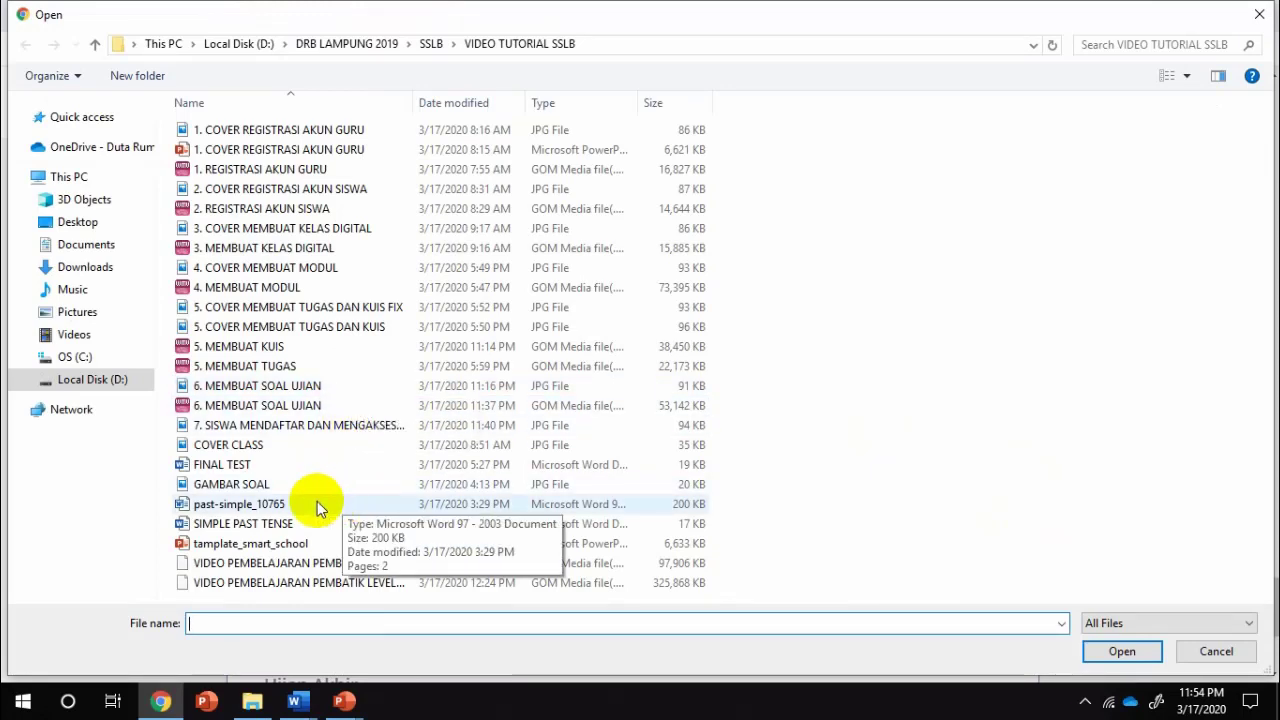
Select FINAL TEST.docx in the Open dialog and upload it for Tugas 2
left_click(222, 466)
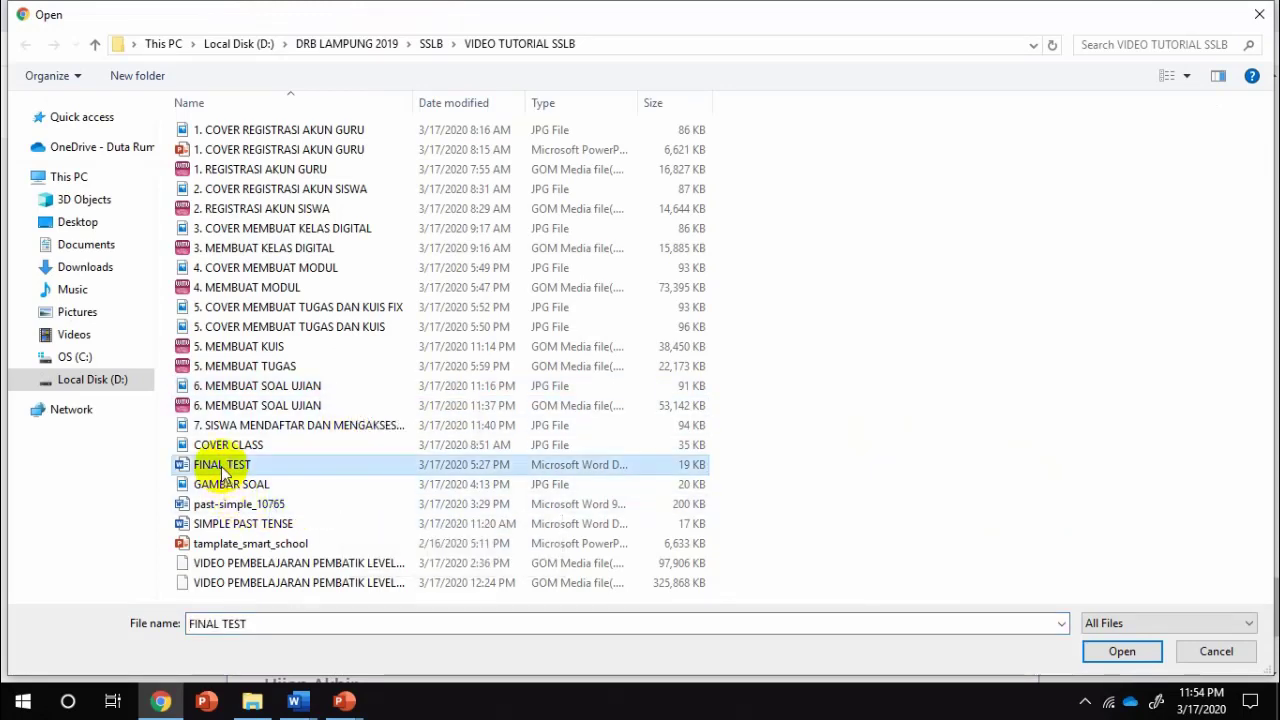
left_click(1135, 658)
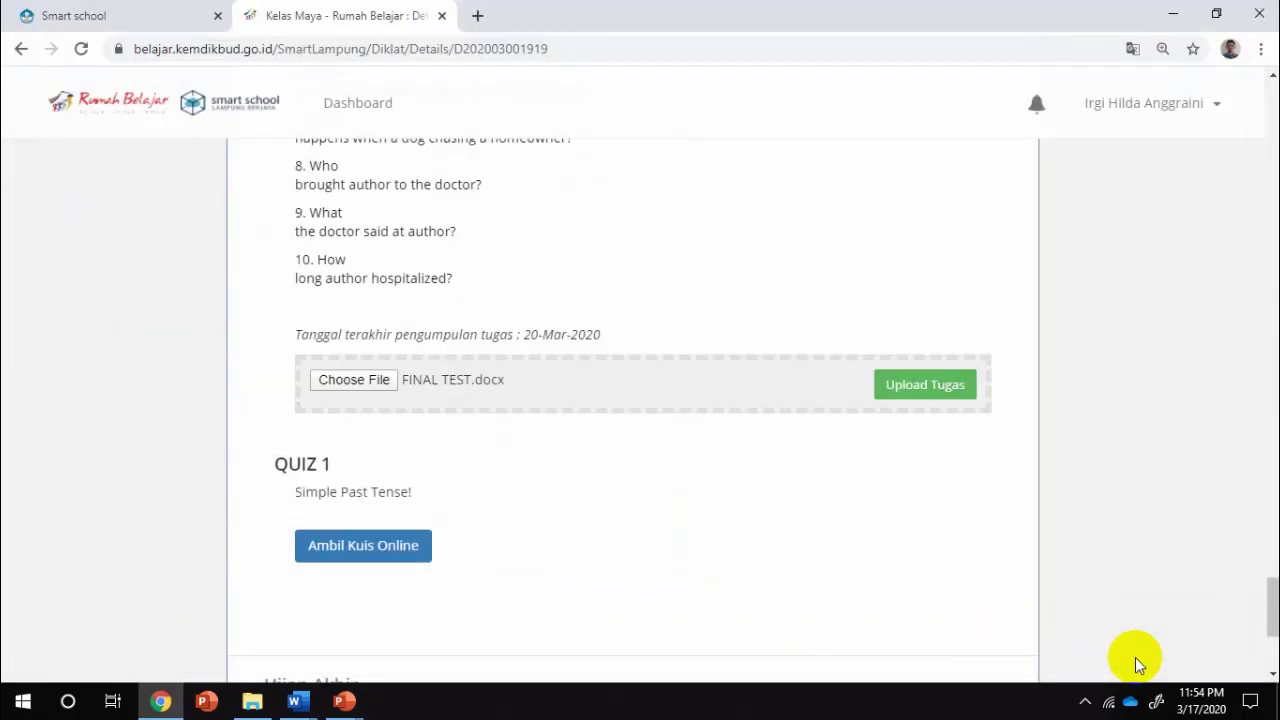
left_click(930, 395)
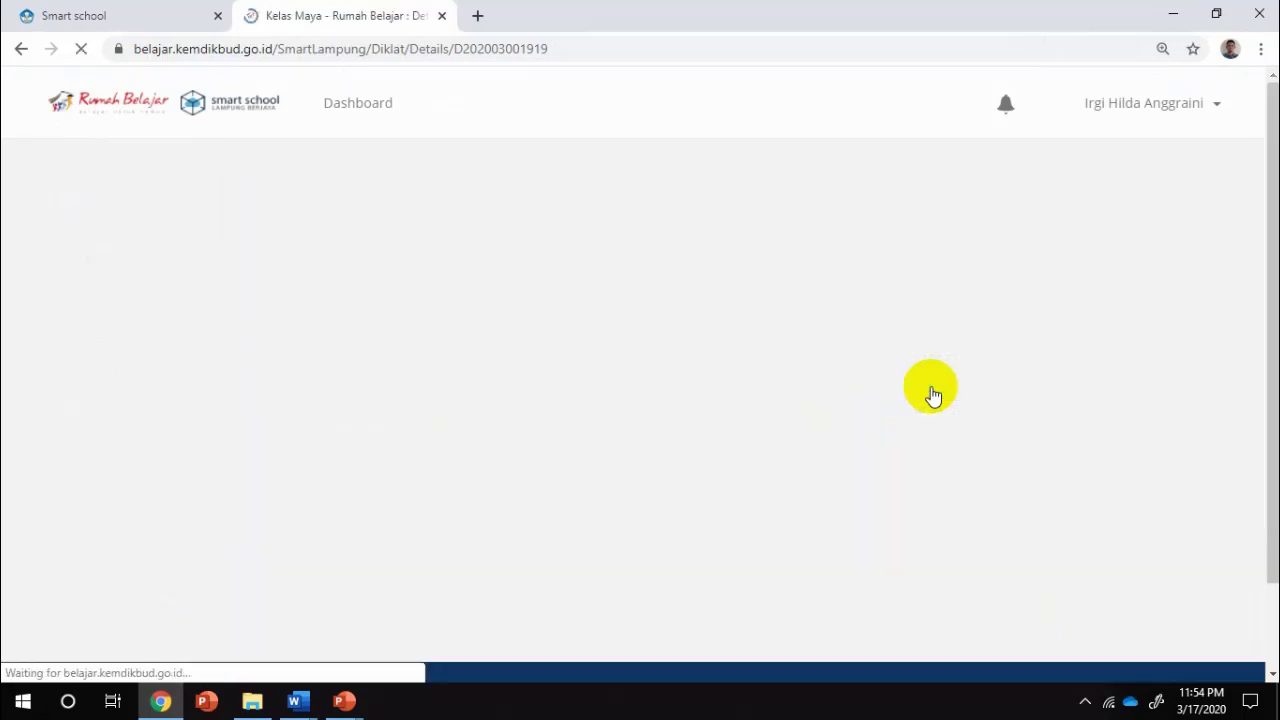
Scroll the reloaded page to confirm FINAL TEST.docx appears under Tugas 2, above QUIZ 1
scroll(818, 490, "down", 15)
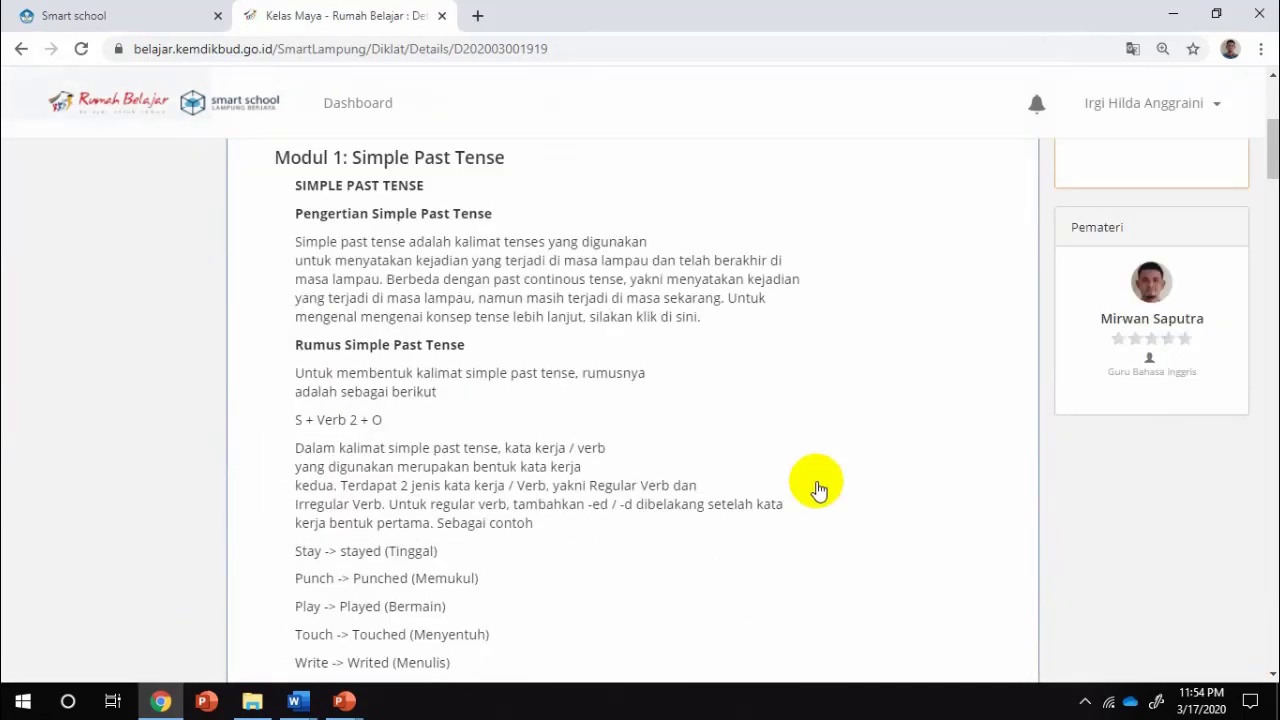
scroll(818, 490, "down", 20)
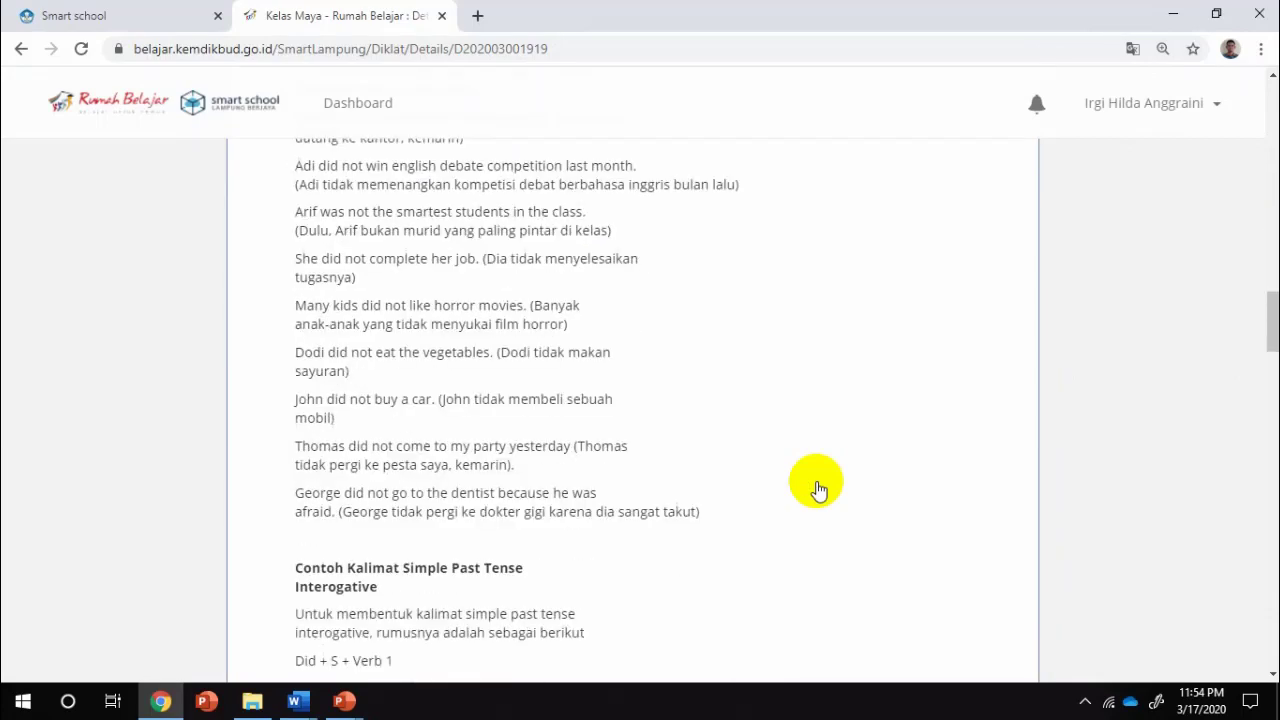
scroll(818, 490, "down", 7)
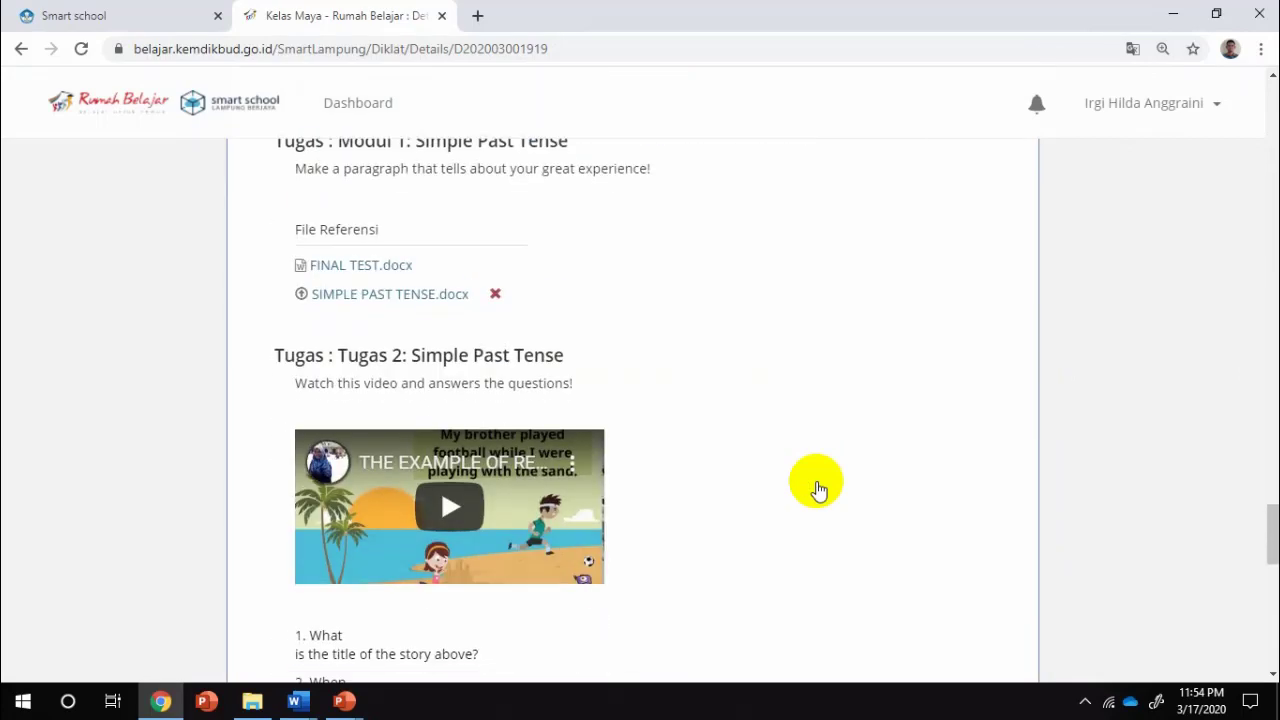
scroll(816, 481, "down", 5)
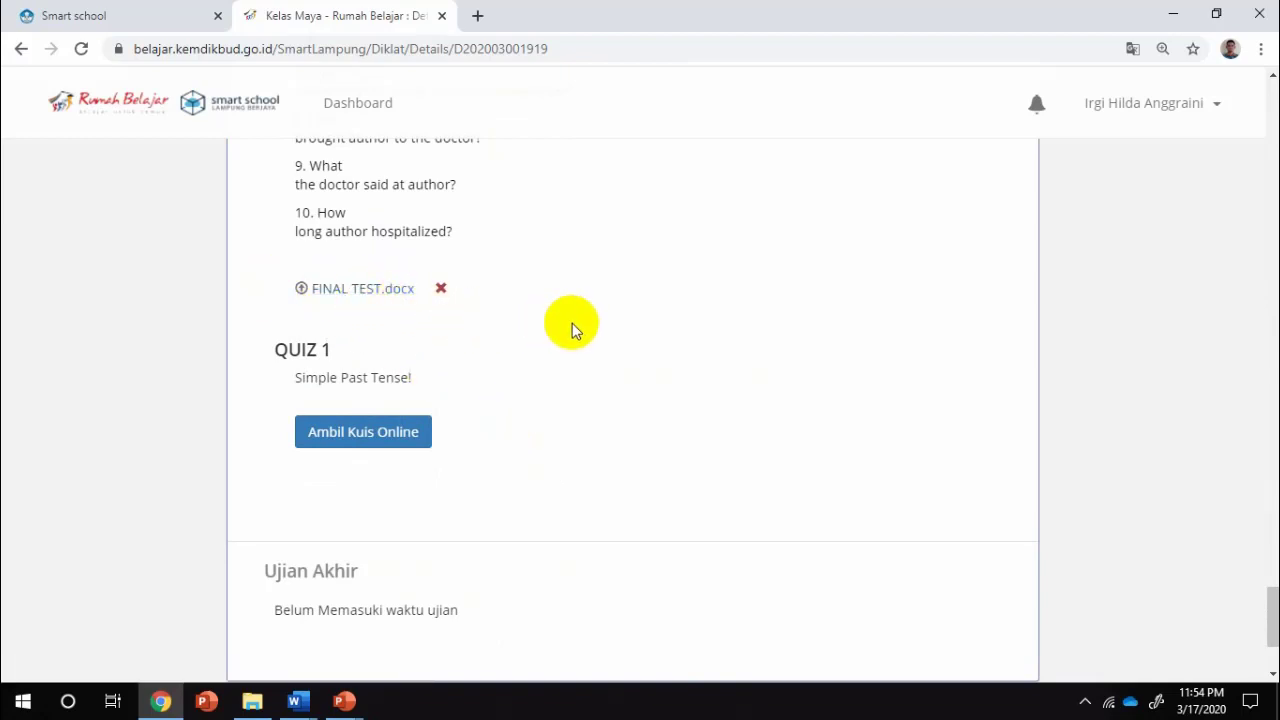
scroll(572, 323, "up", 8)
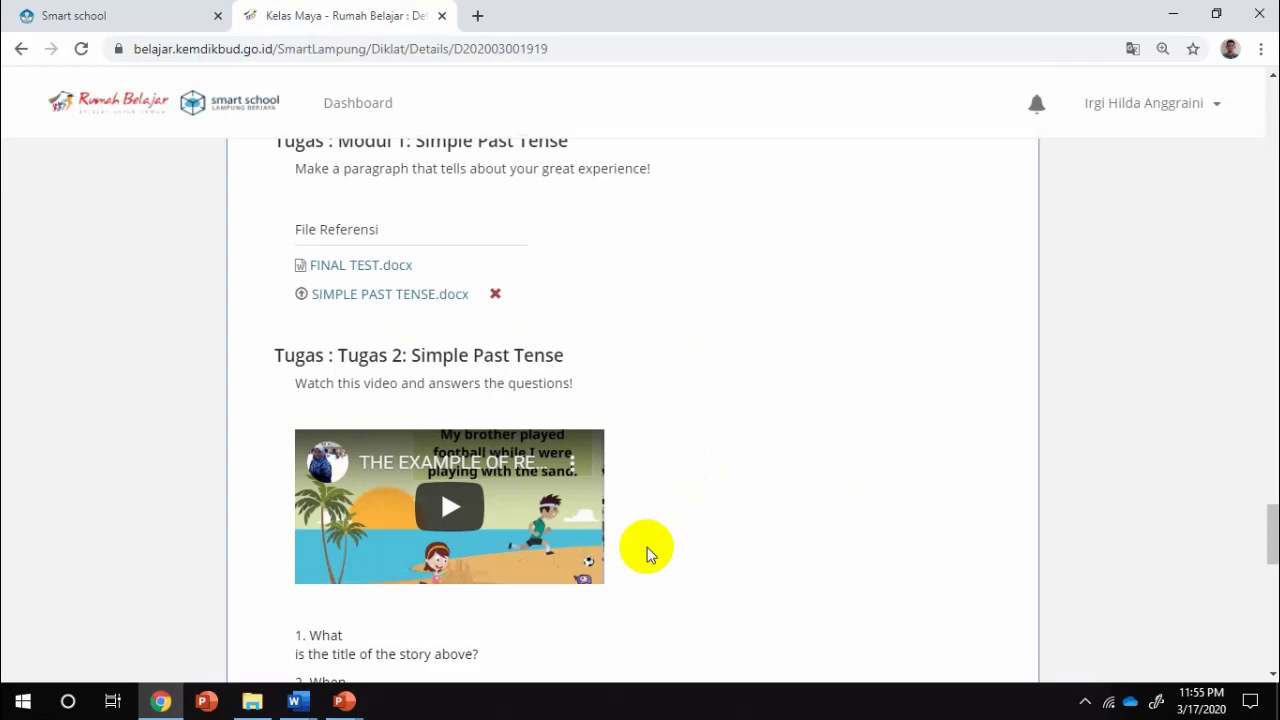
scroll(600, 550, "down", 7)
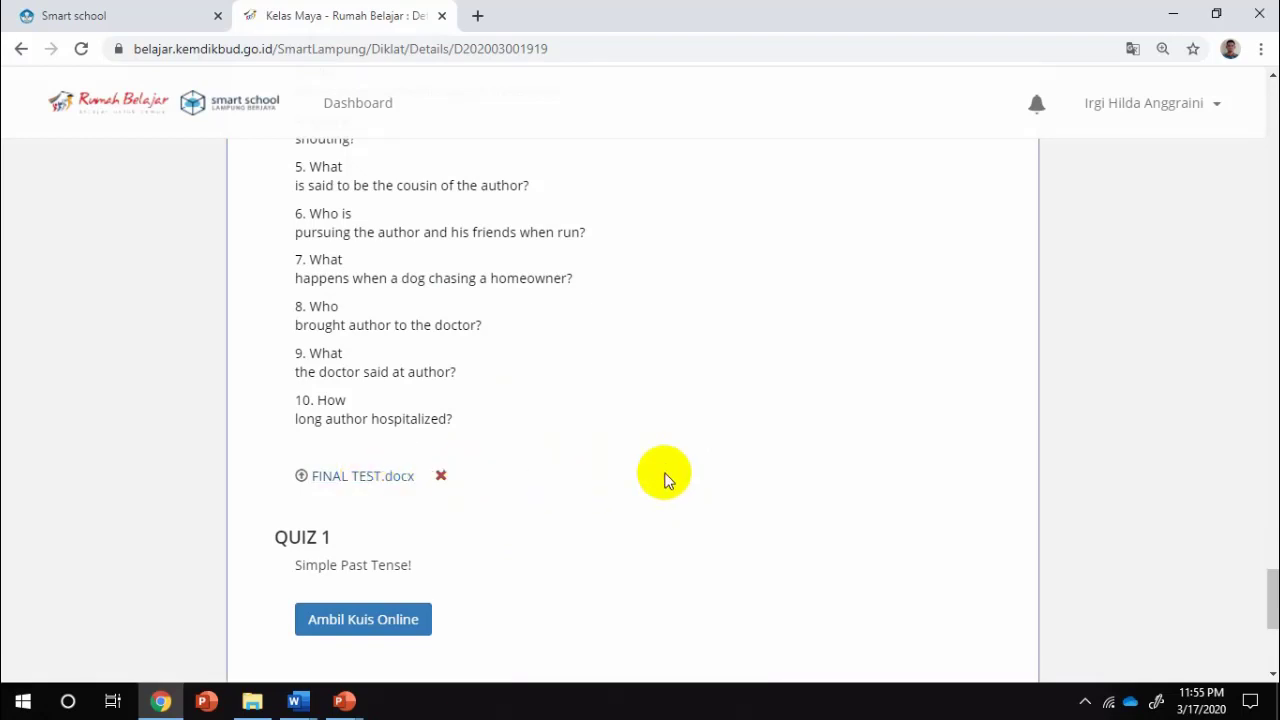
scroll(667, 480, "down", 1)
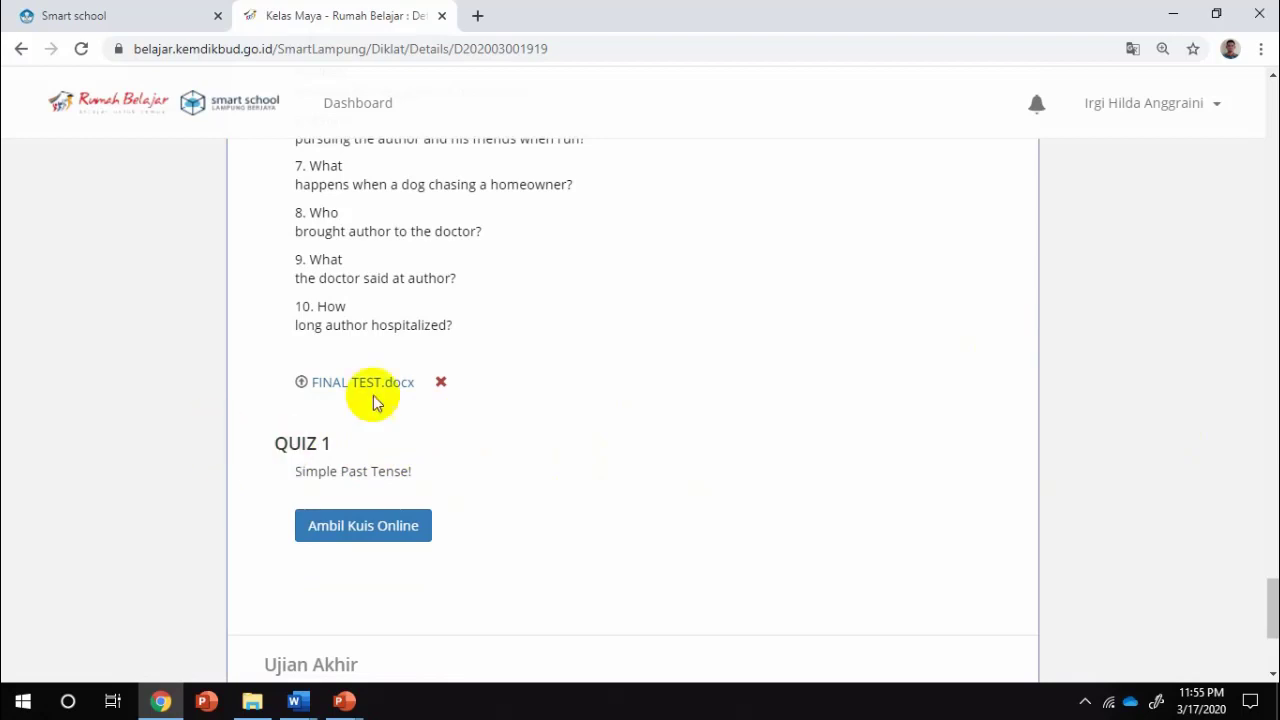
Take QUIZ 1 answering ate and walked, submit for a score of 100, and close the result
left_click(347, 528)
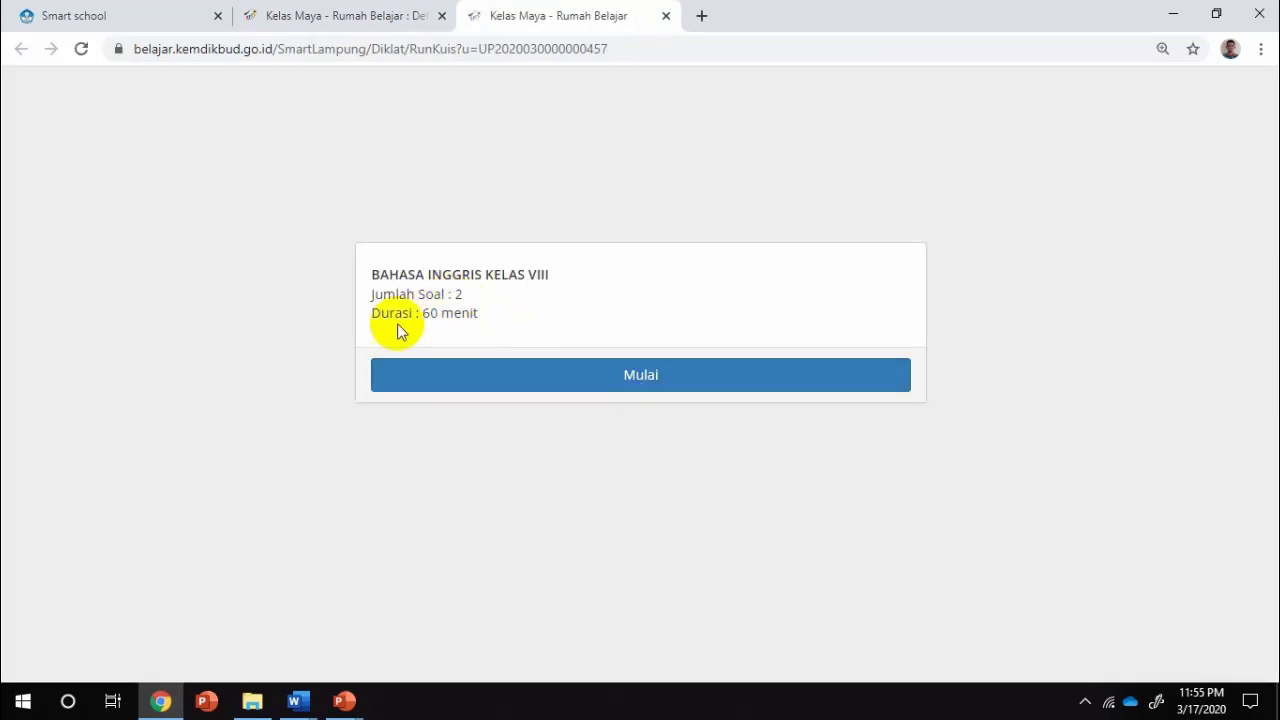
left_click(559, 373)
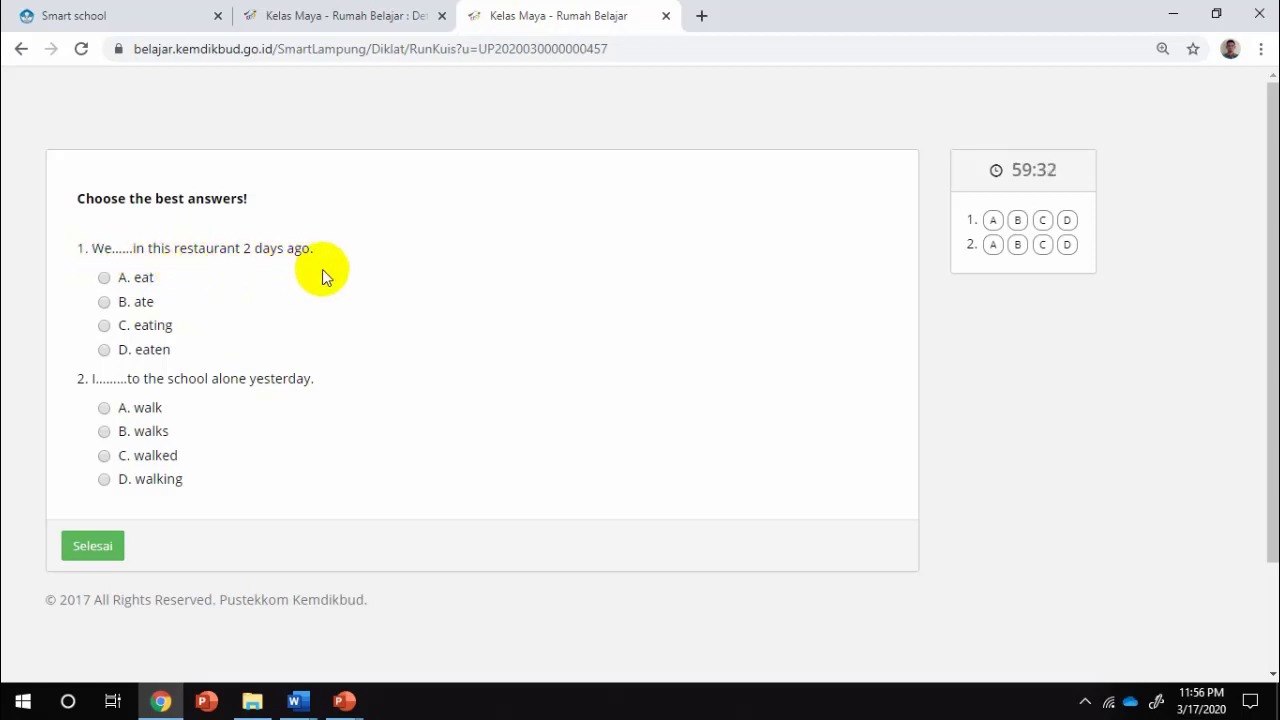
left_click(104, 302)
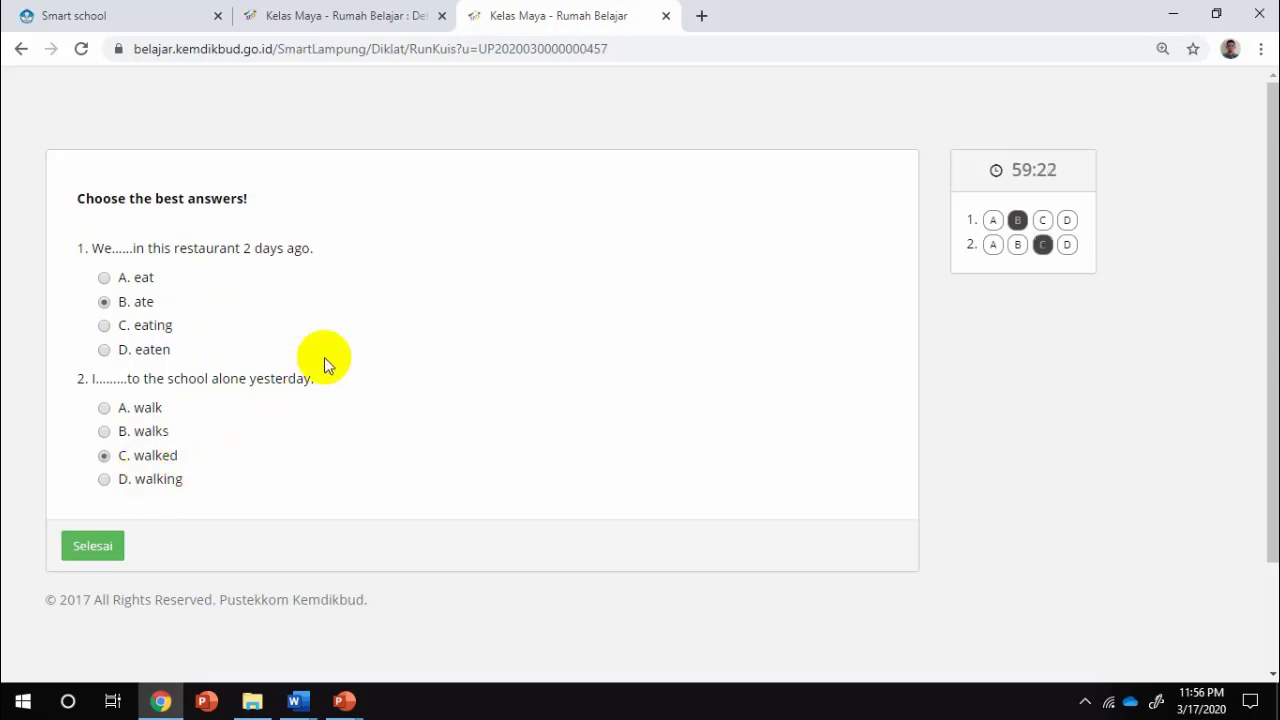
left_click(106, 548)
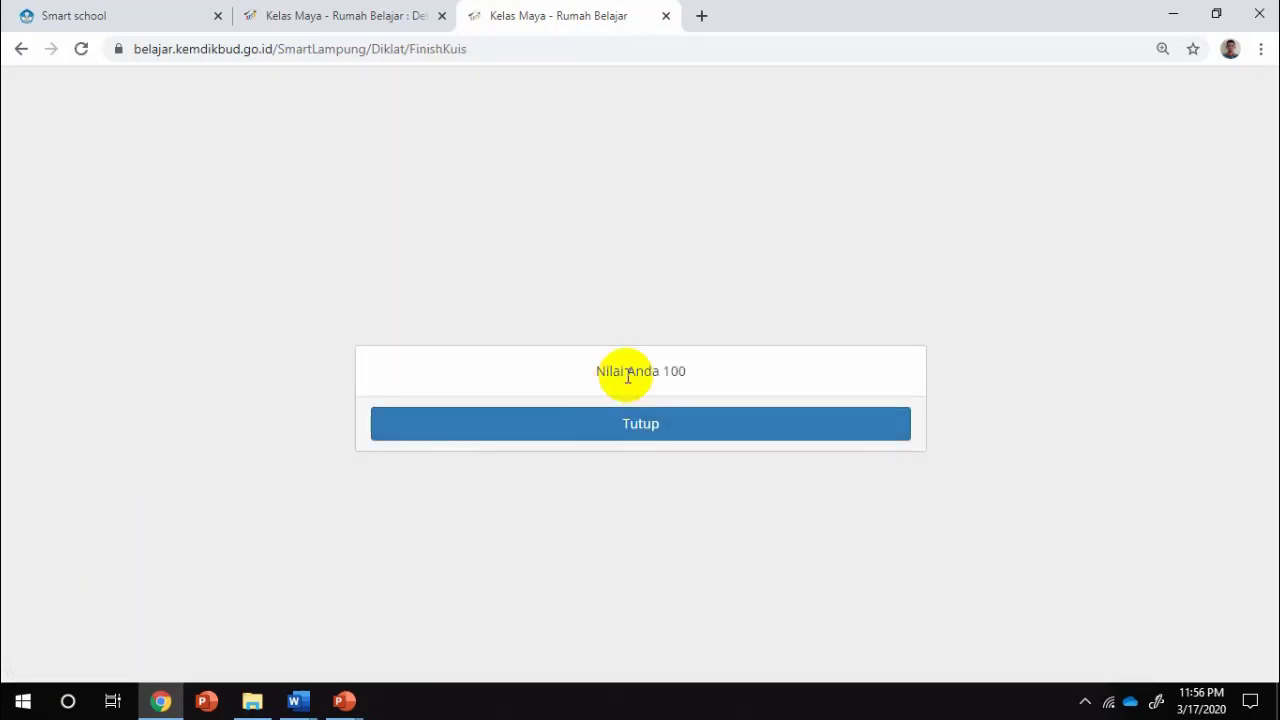
left_click(630, 424)
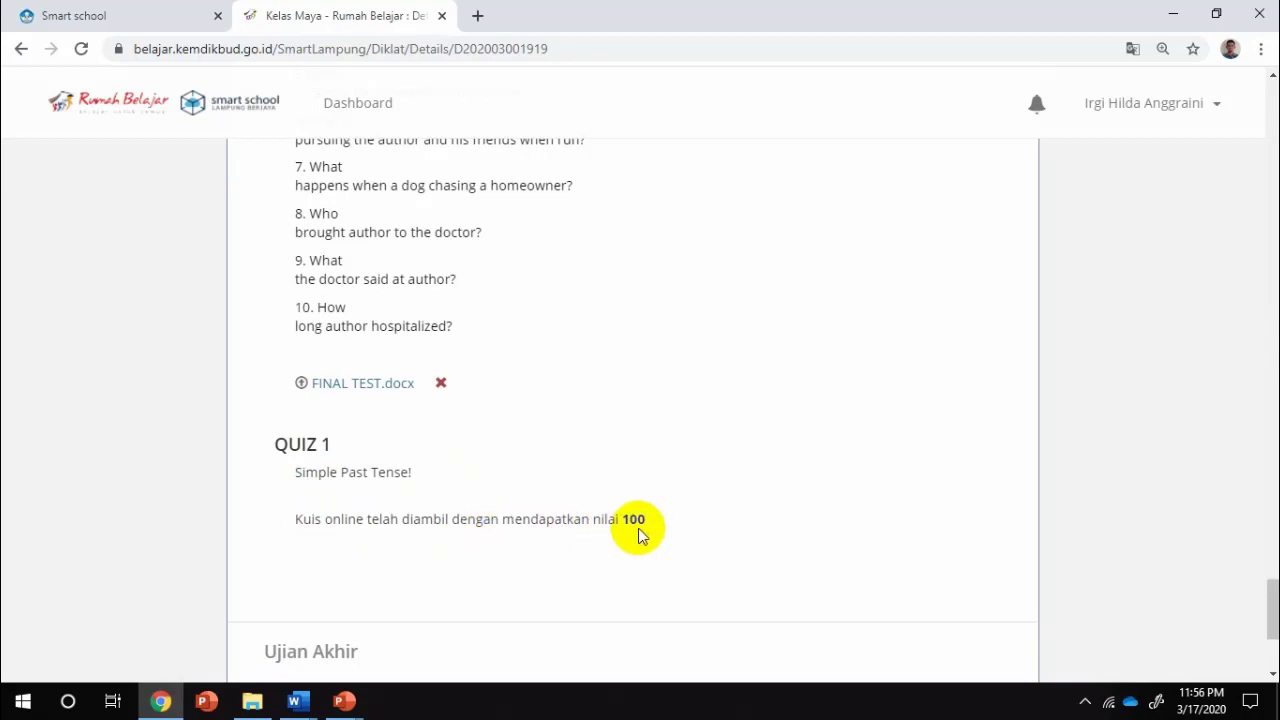
scroll(640, 535, "down", 1)
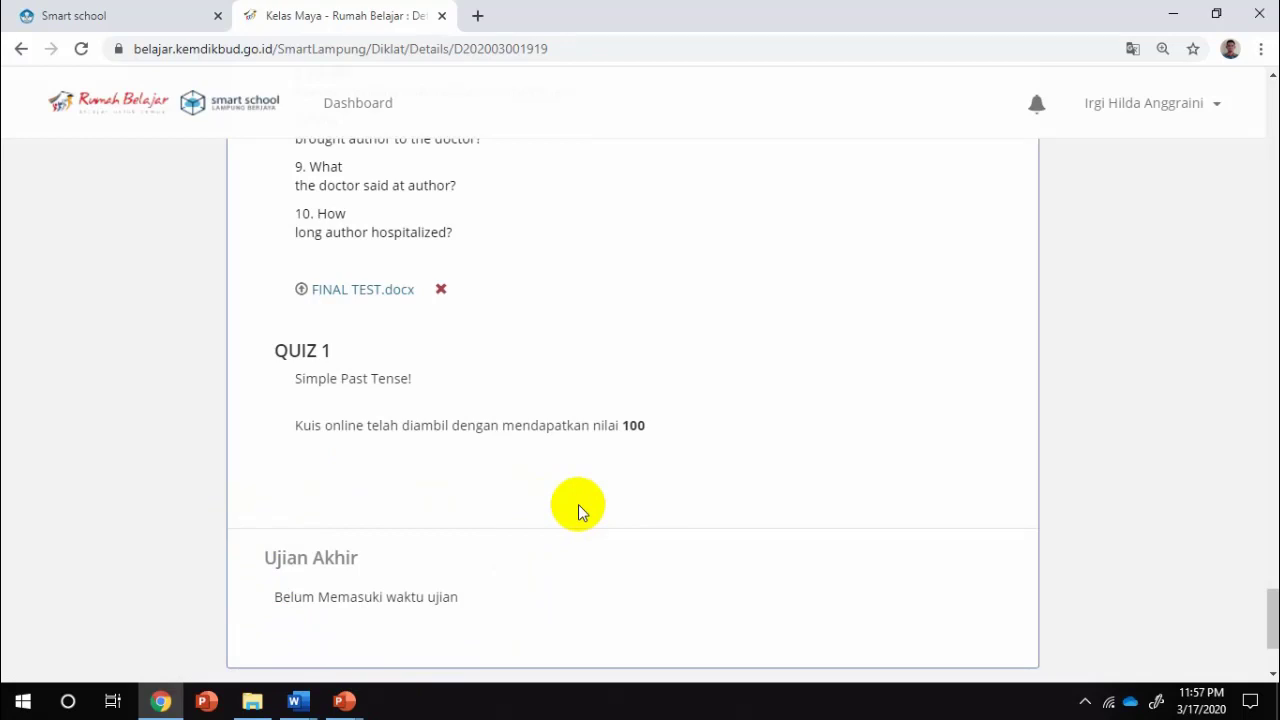
scroll(578, 504, "up", 10)
scroll(578, 504, "up", 15)
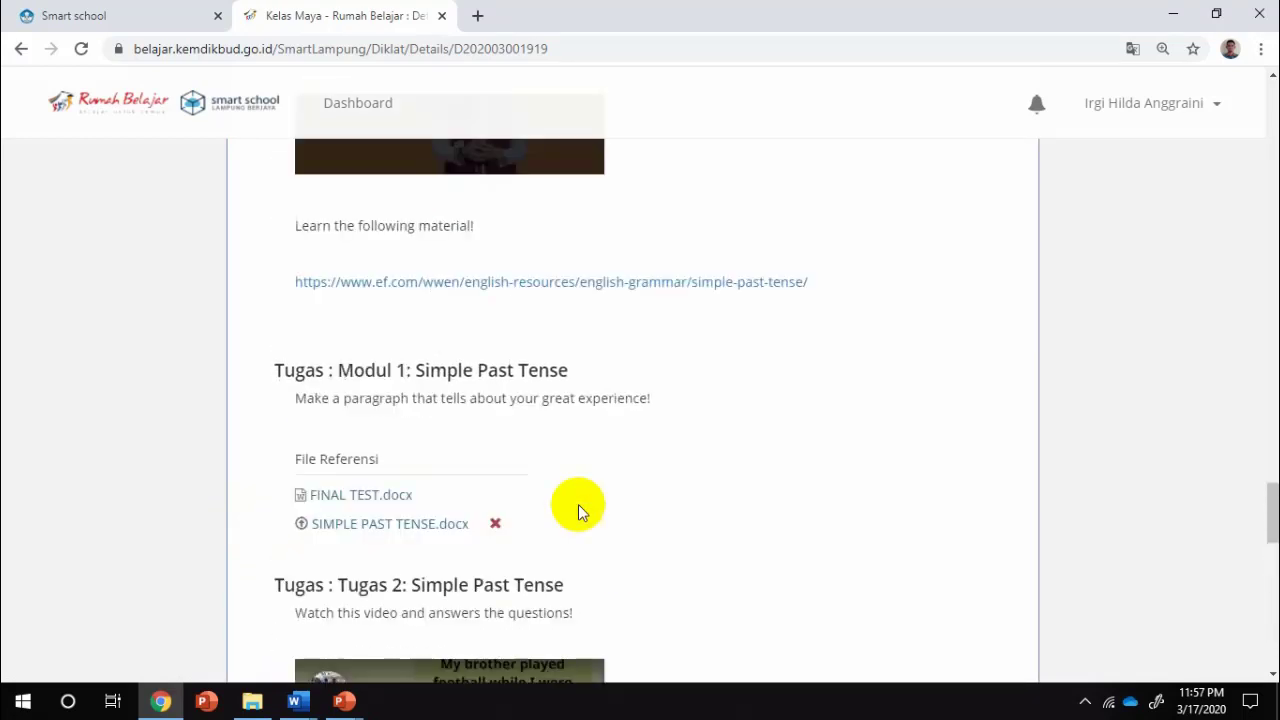
scroll(578, 504, "up", 12)
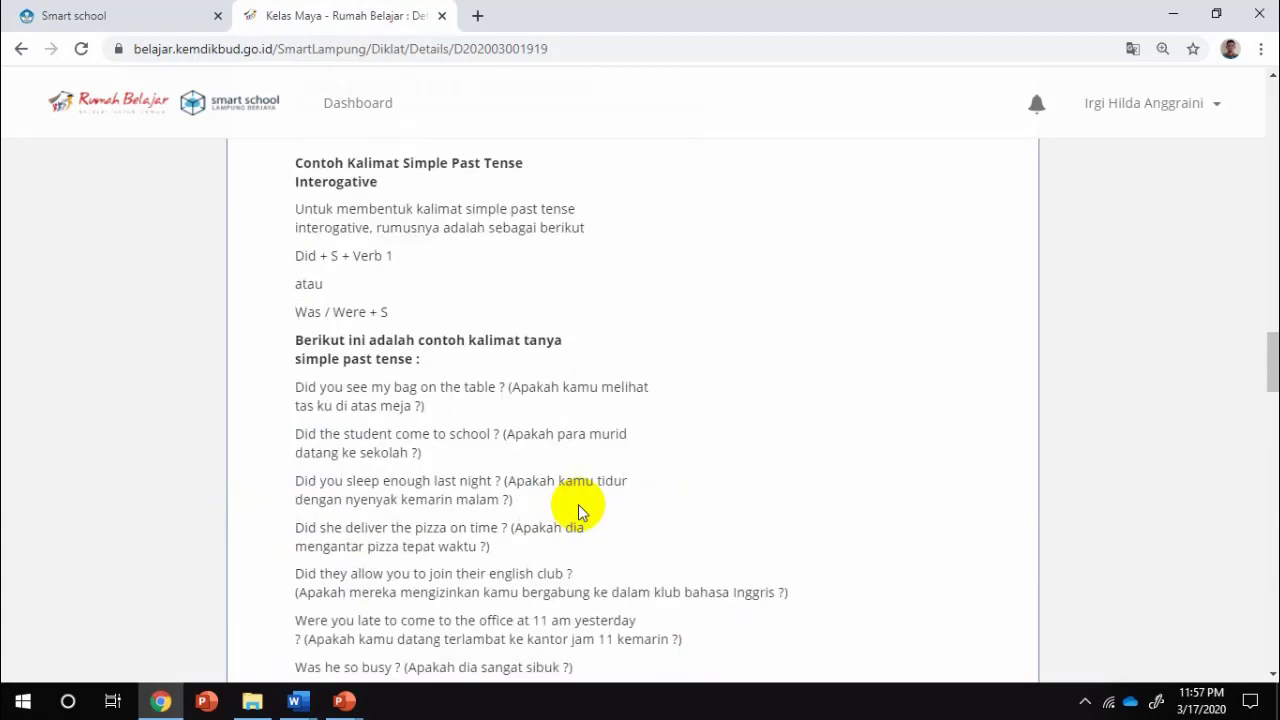
scroll(578, 506, "up", 12)
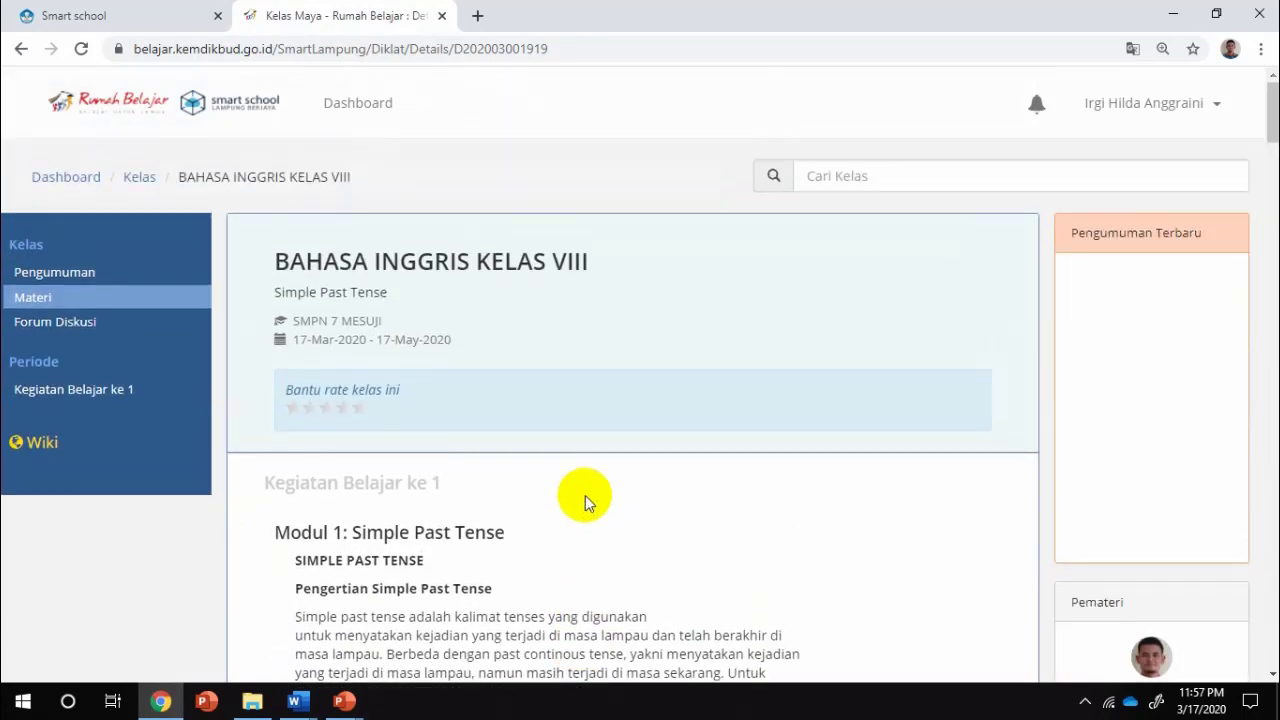
scroll(585, 495, "down", 1)
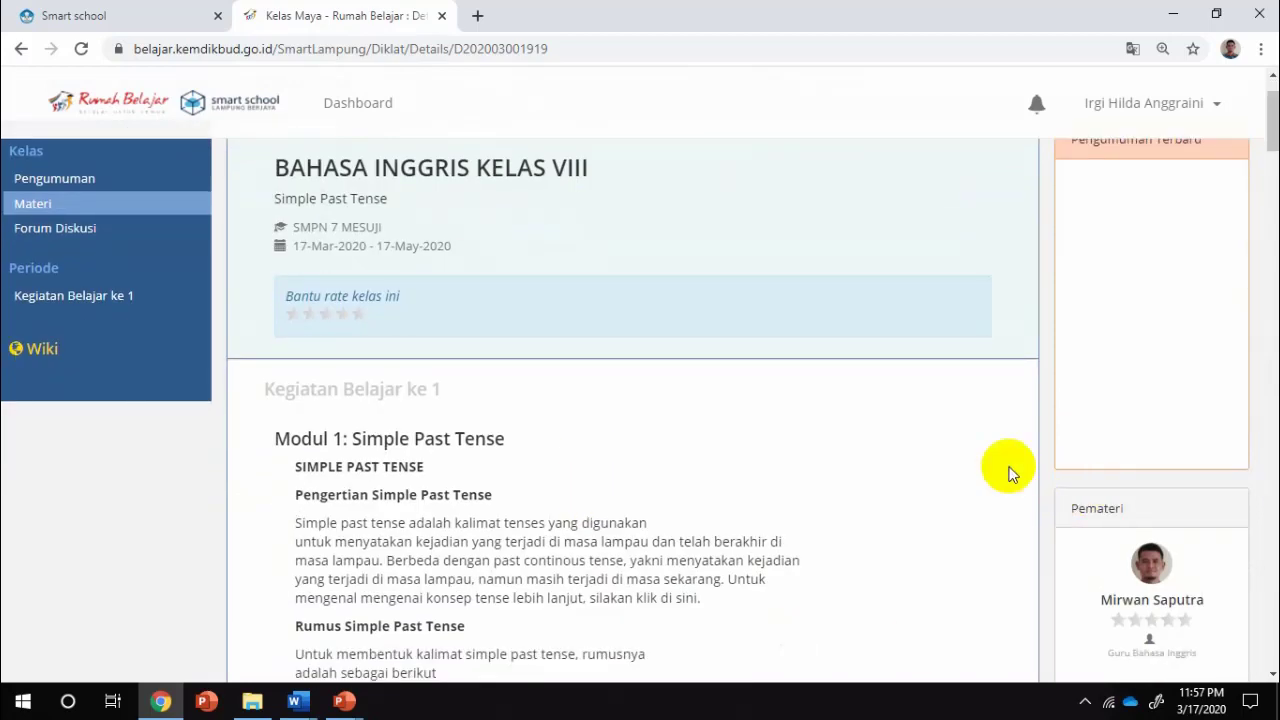
scroll(410, 433, "down", 6)
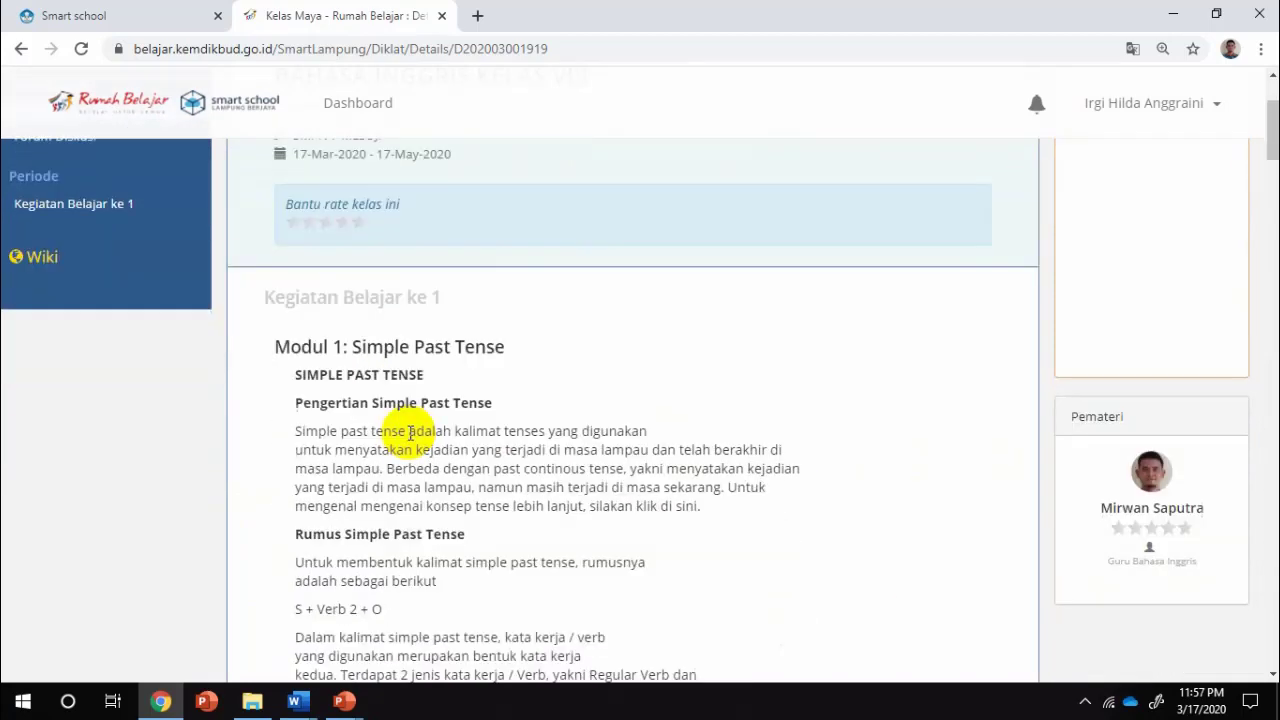
scroll(410, 433, "down", 10)
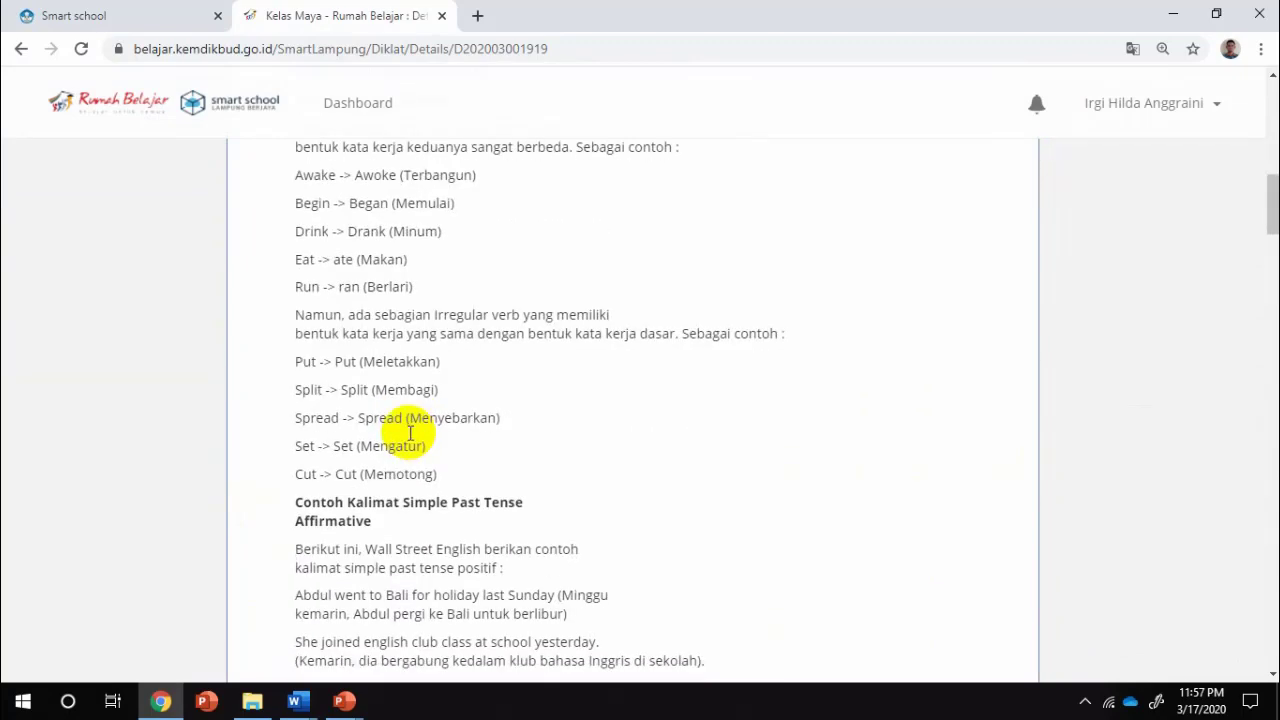
scroll(410, 433, "down", 8)
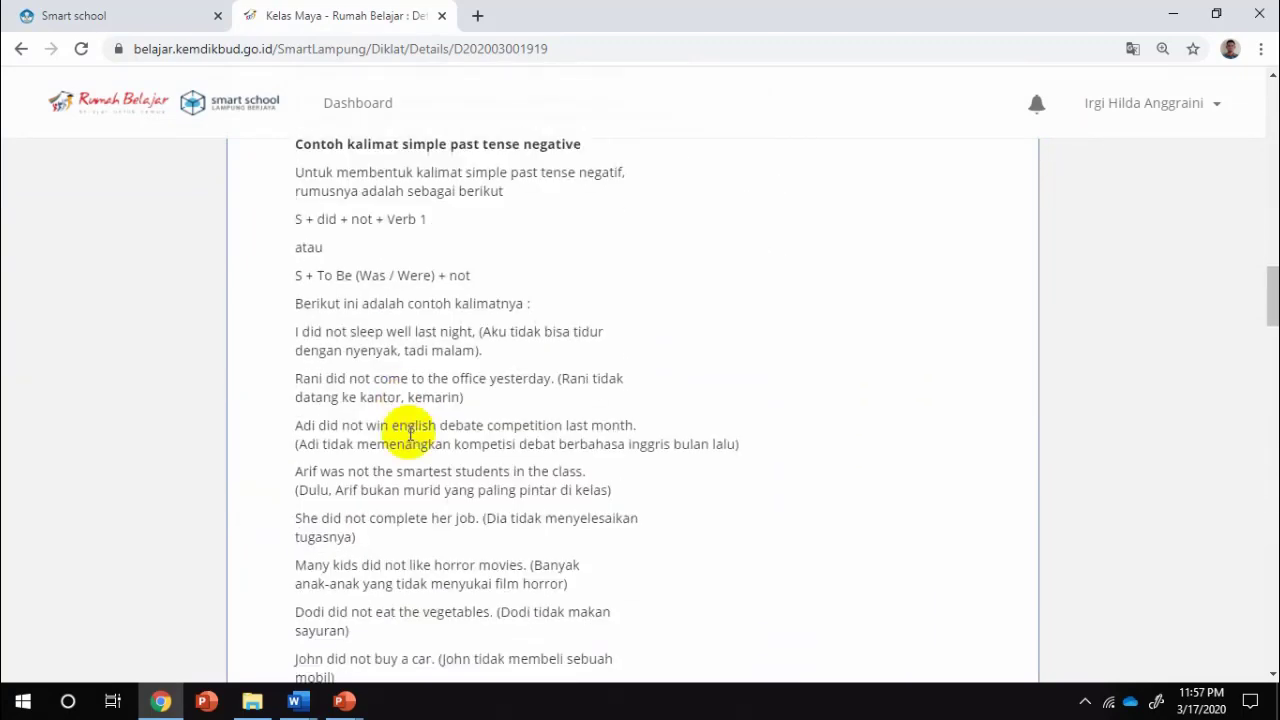
scroll(410, 433, "down", 6)
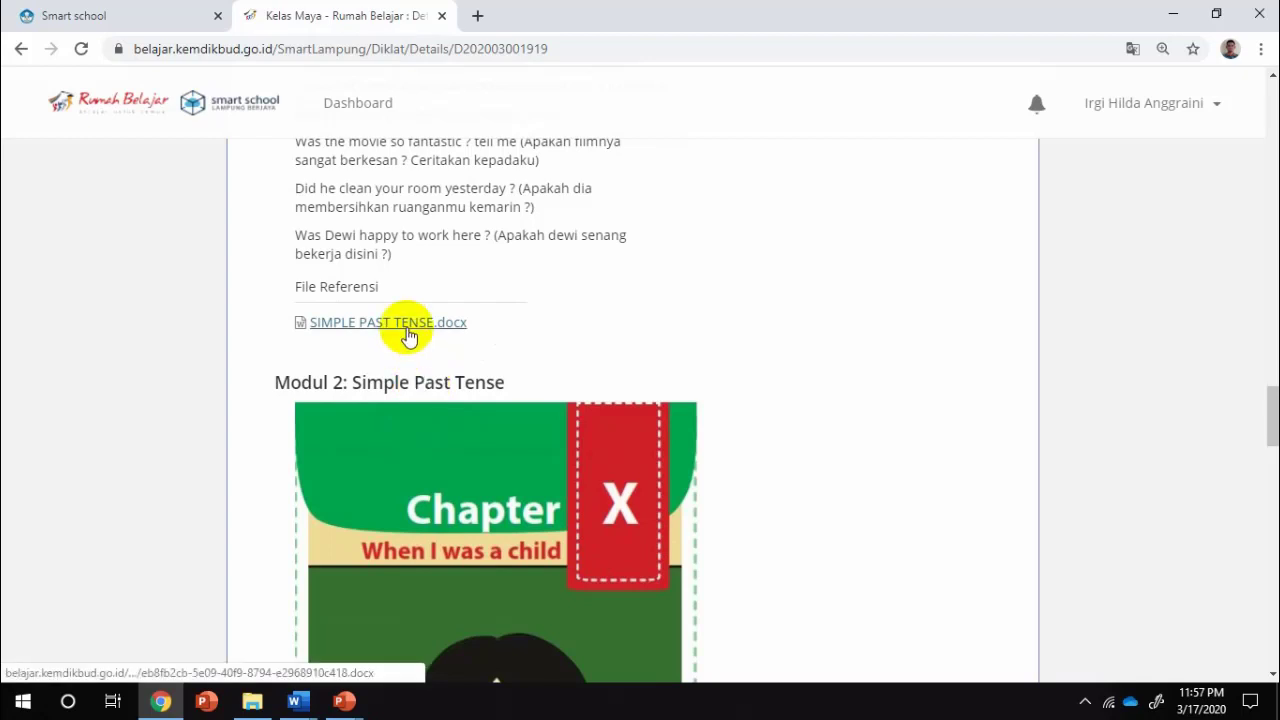
scroll(703, 424, "down", 5)
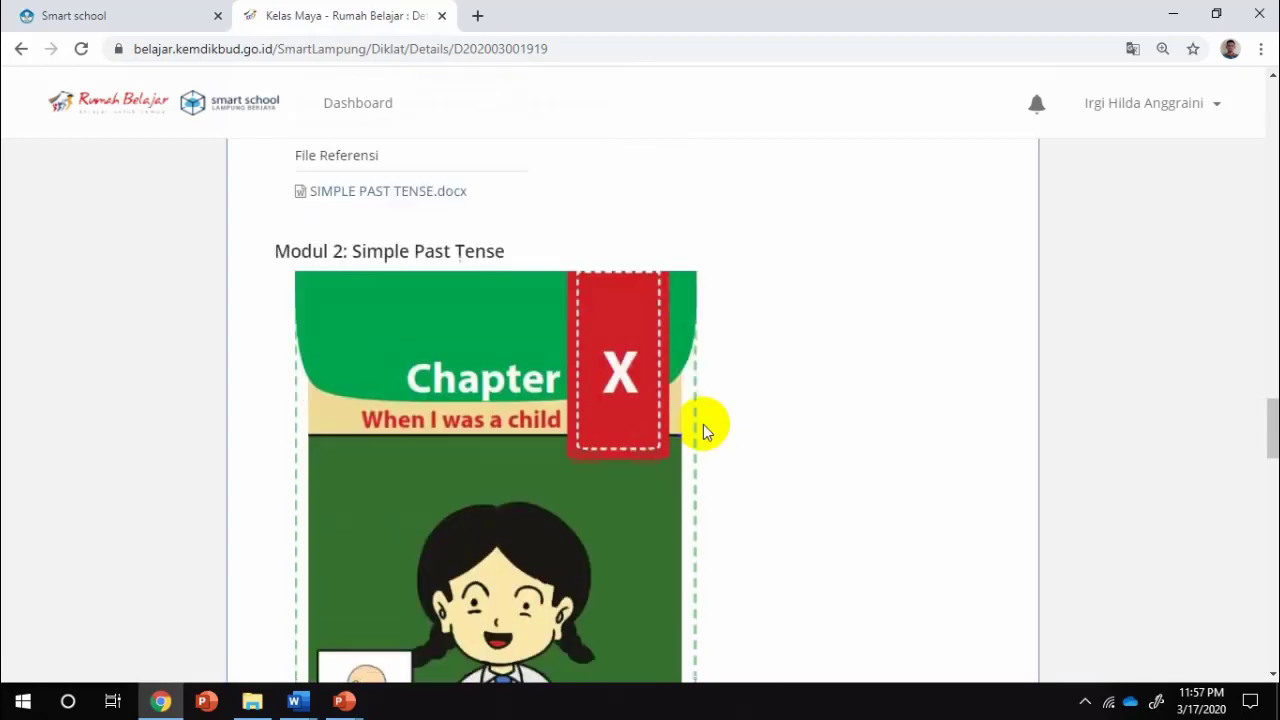
scroll(703, 424, "down", 3)
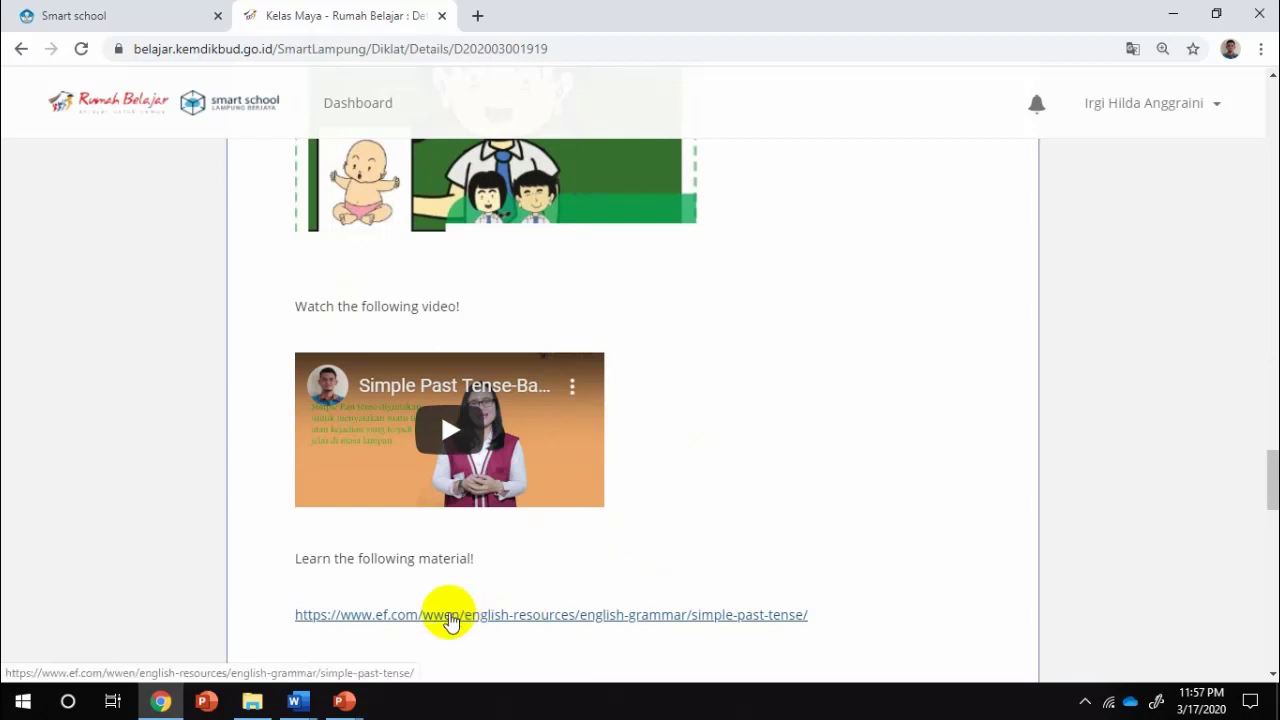
scroll(450, 620, "down", 1)
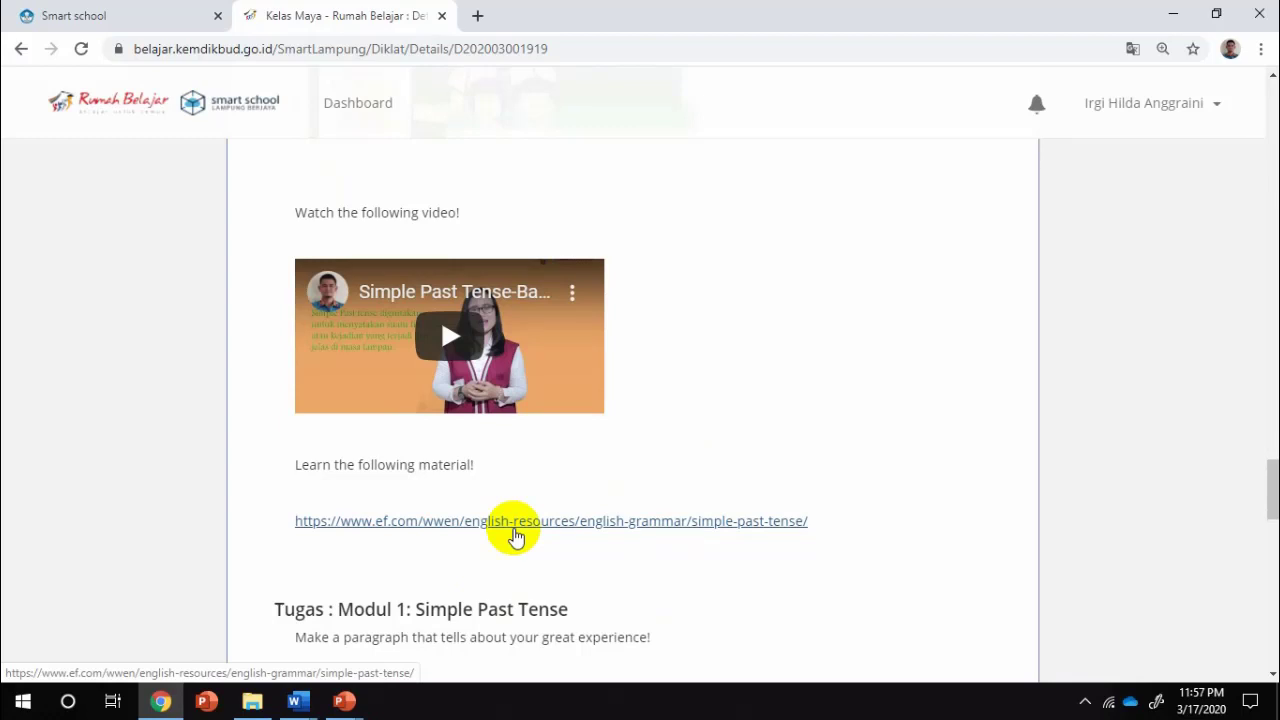
scroll(515, 535, "down", 2)
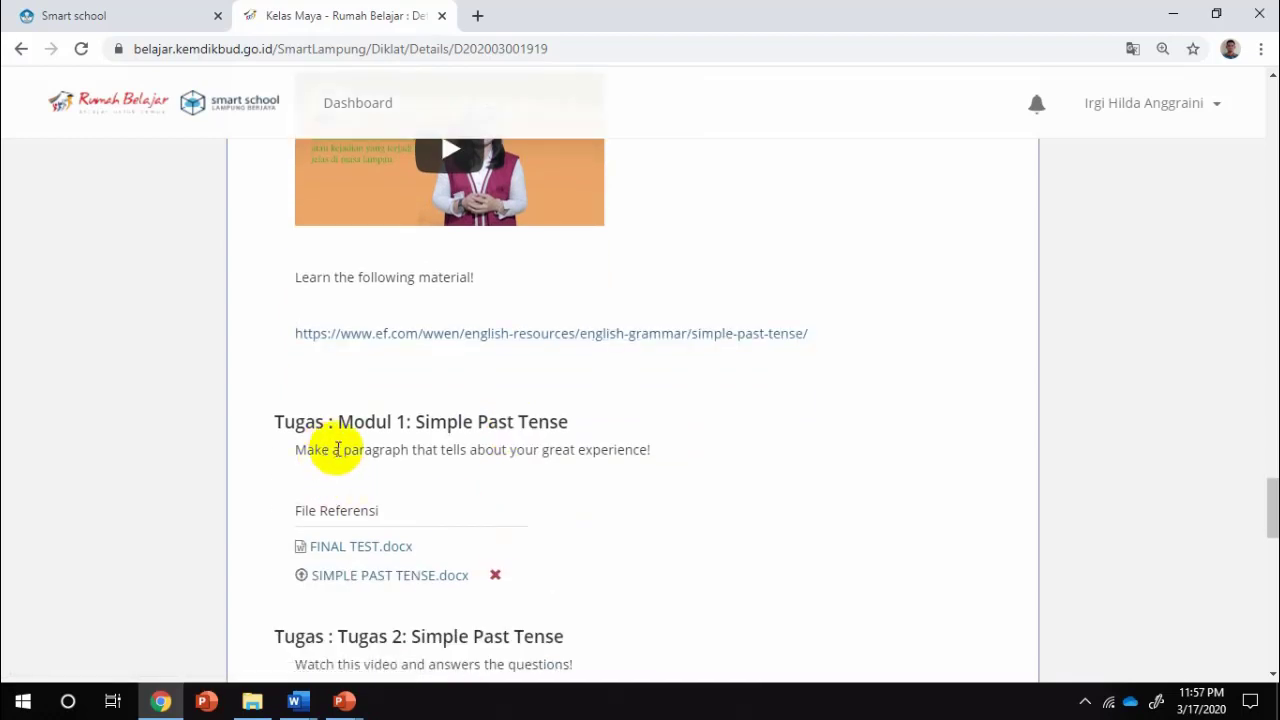
scroll(390, 418, "down", 2)
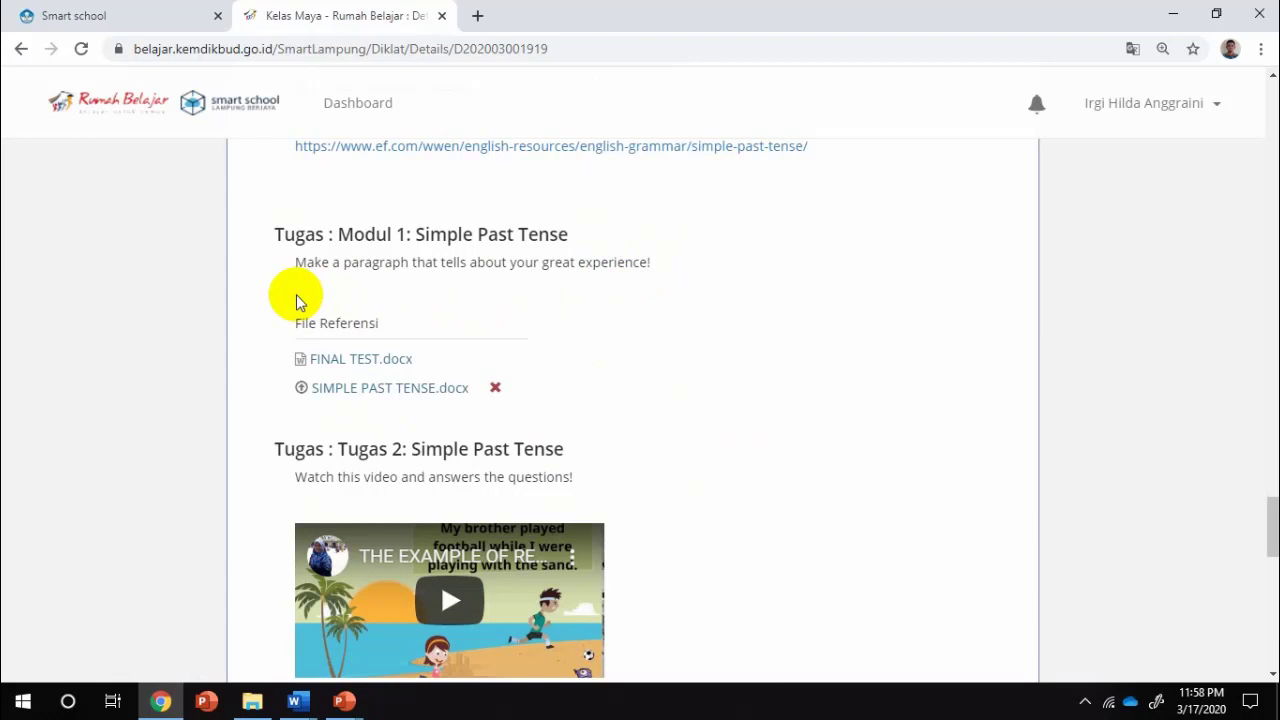
scroll(623, 414, "down", 4)
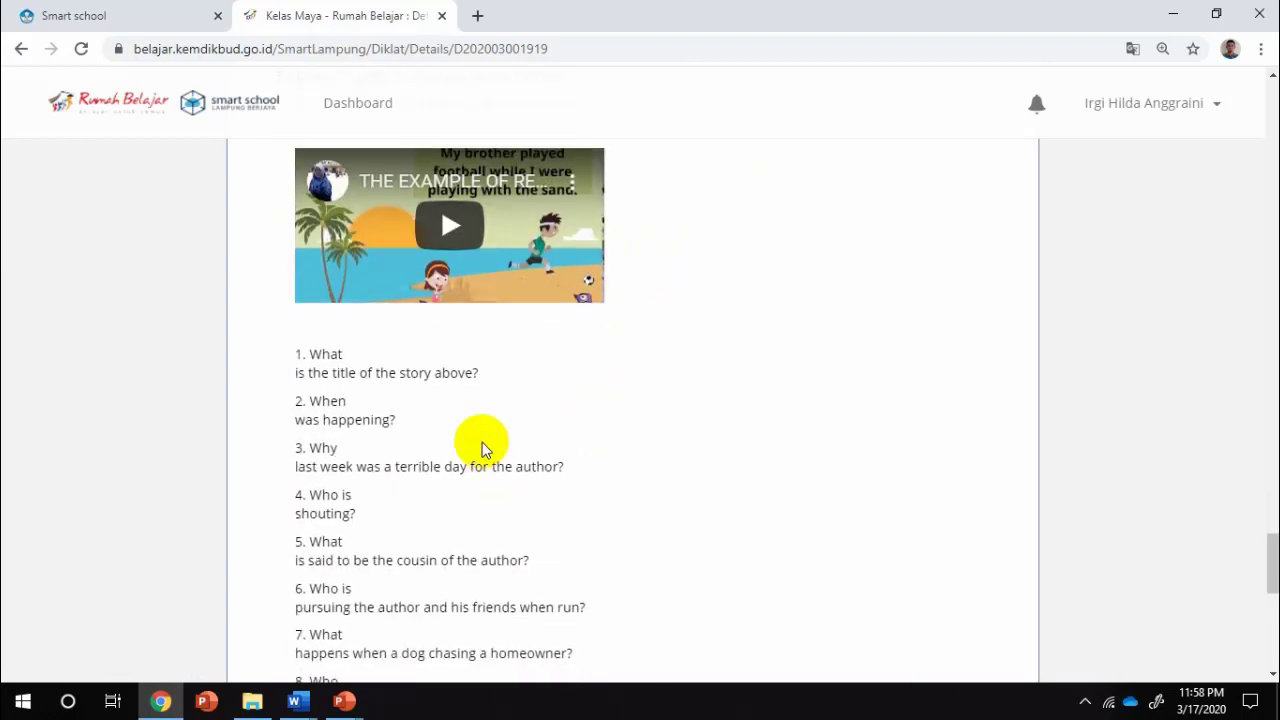
scroll(618, 448, "down", 1)
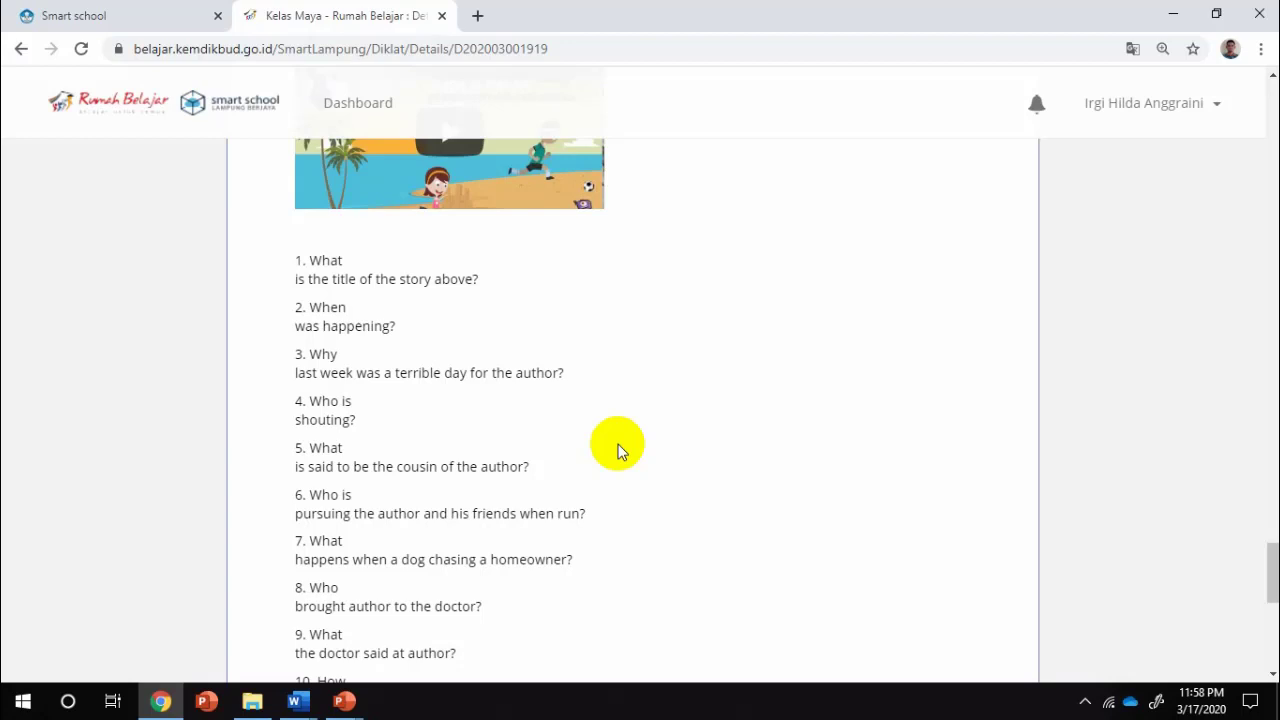
scroll(625, 455, "down", 3)
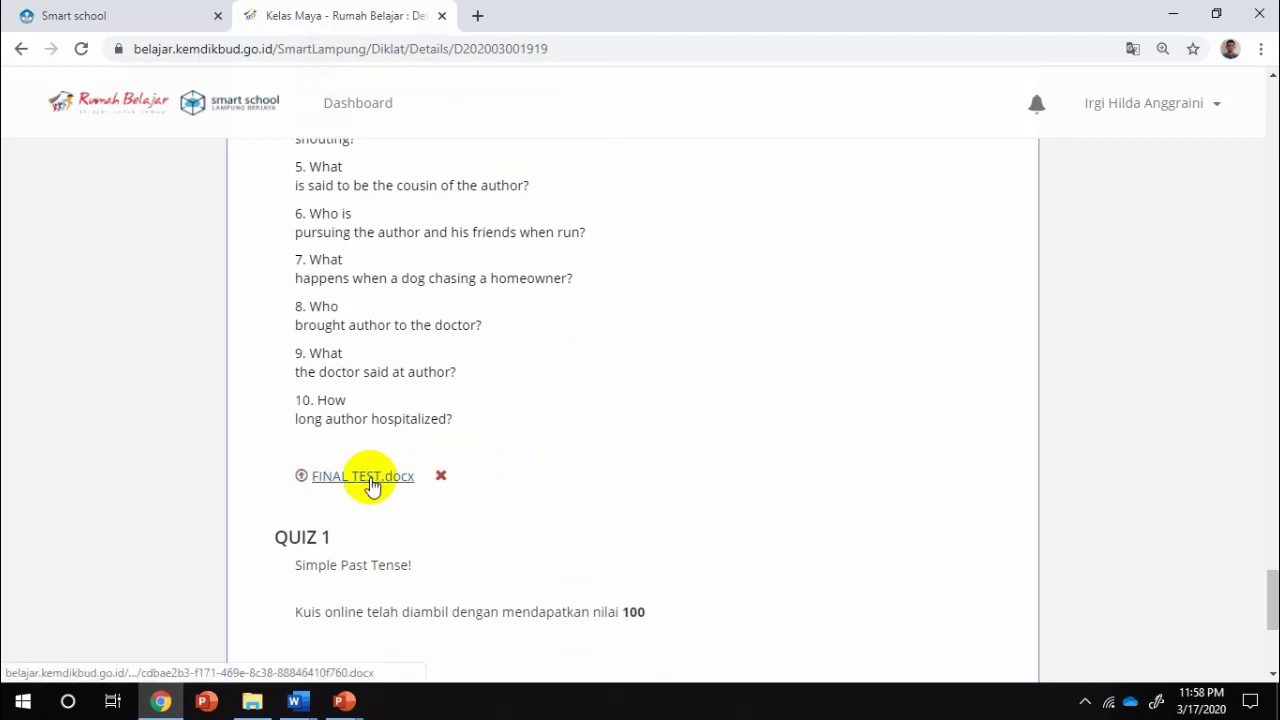
scroll(372, 487, "down", 2)
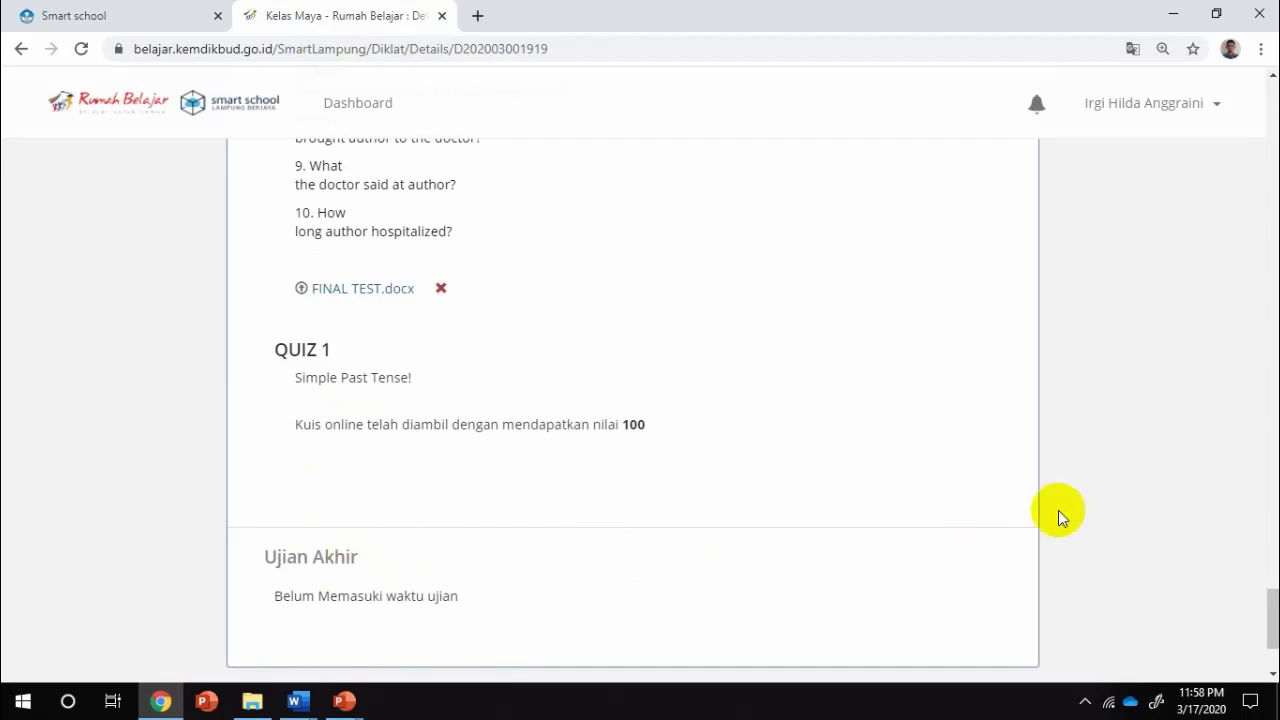
scroll(1058, 510, "up", 10)
scroll(1060, 515, "up", 15)
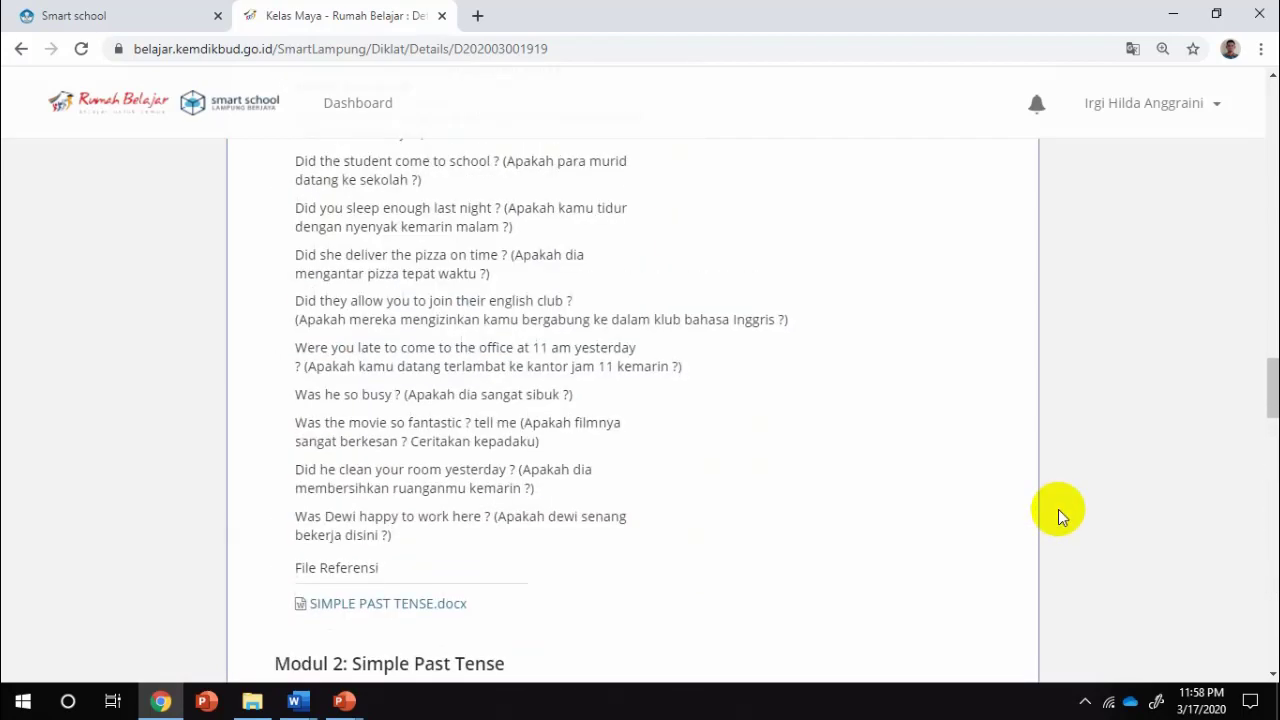
scroll(1058, 509, "up", 10)
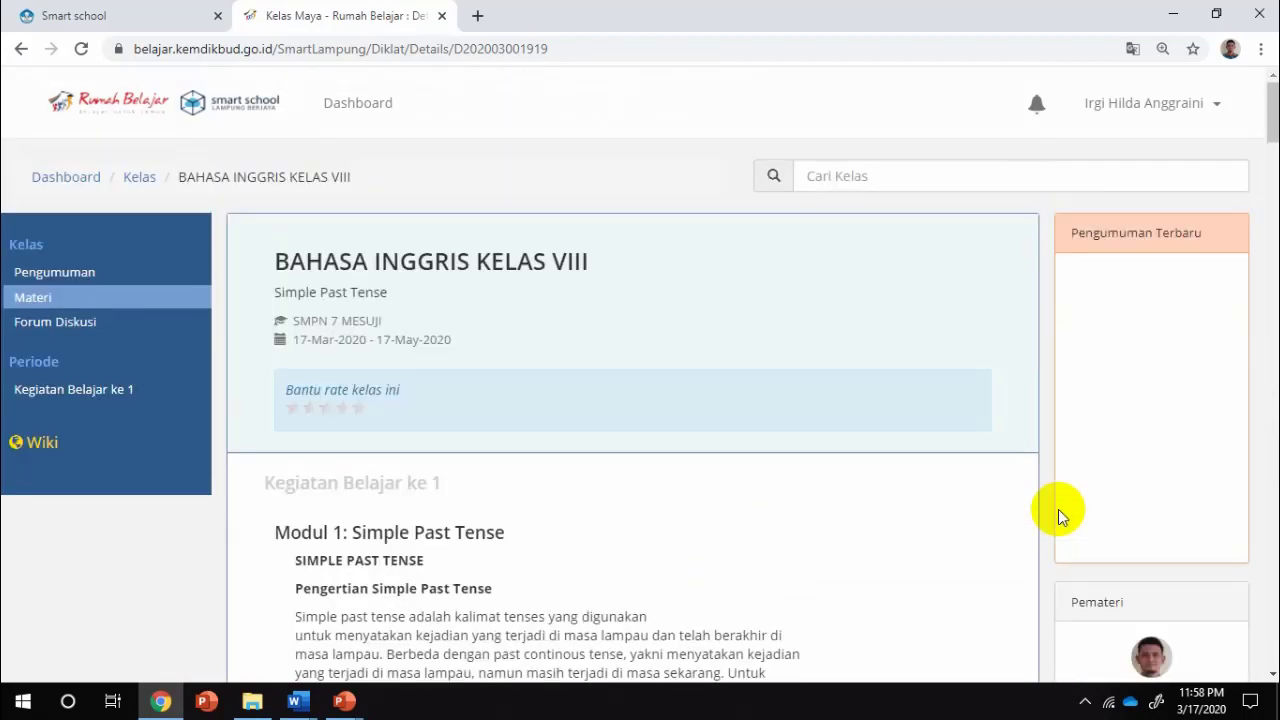
Post a regular-versus-irregular verbs question and a reply in the BAHASA INGGRIS KELAS VIII forum, then open Dashboard
left_click(75, 331)
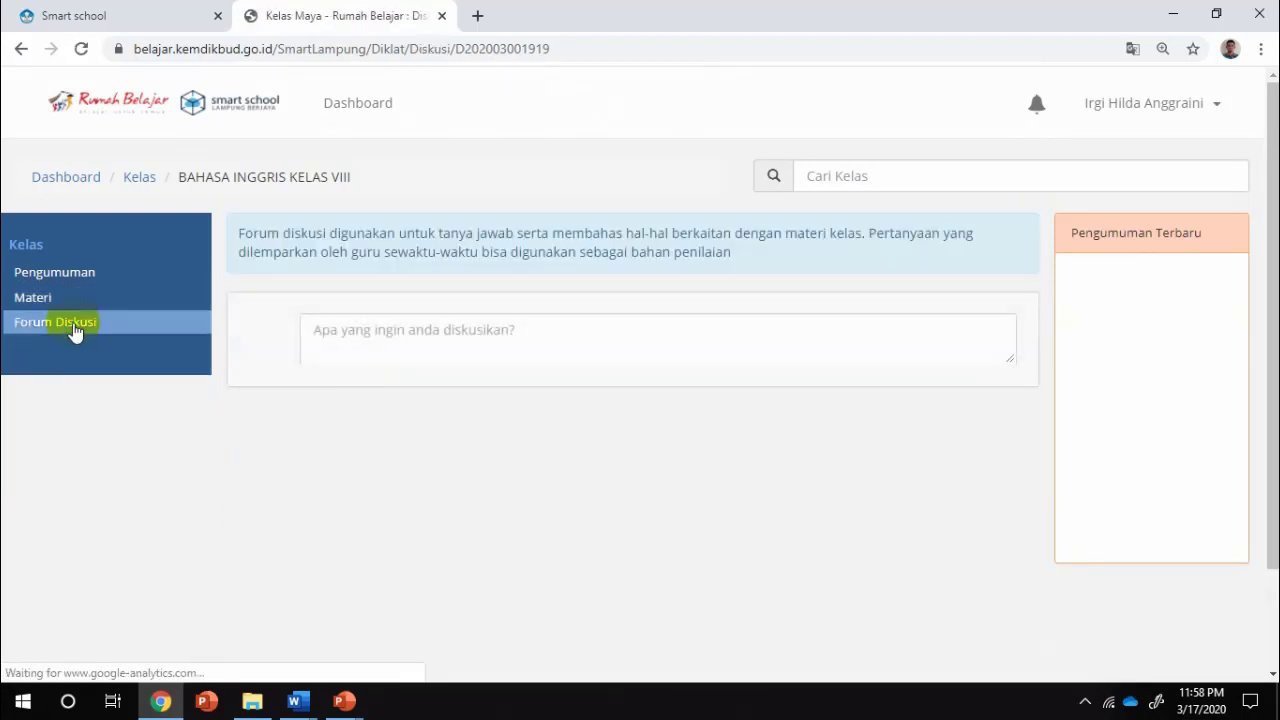
left_click(428, 345)
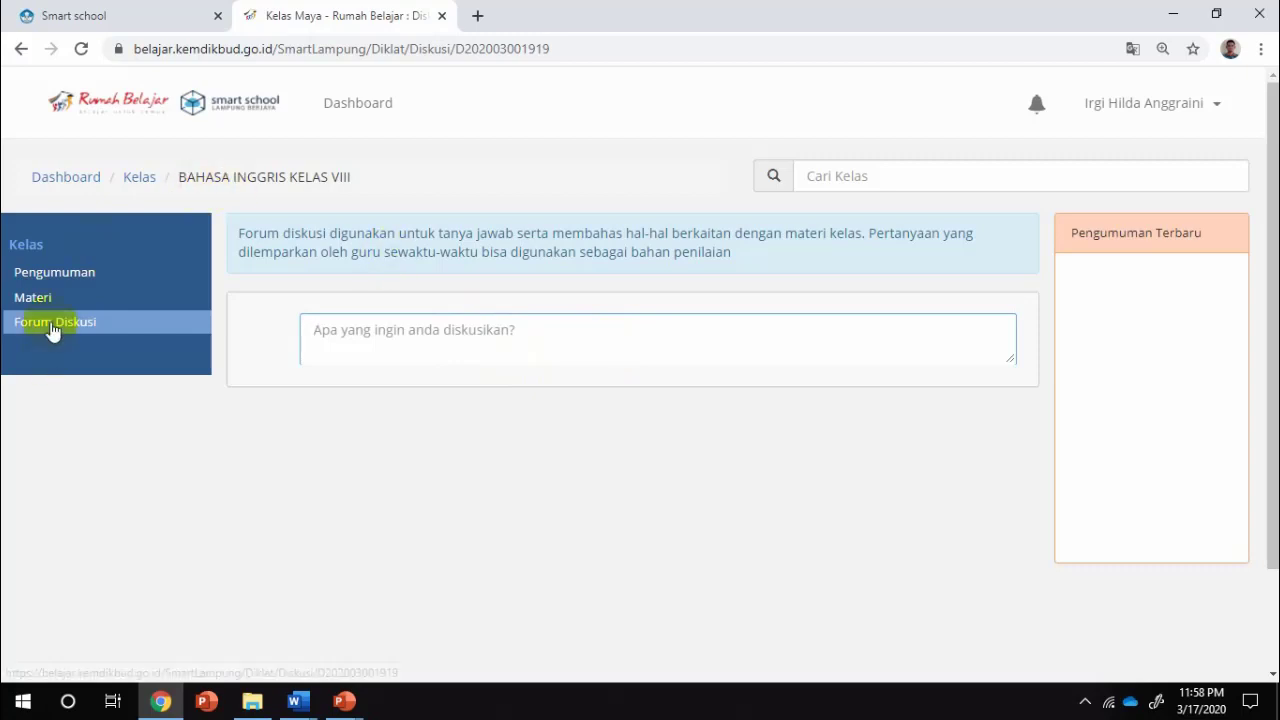
left_click(53, 330)
left_click(52, 306)
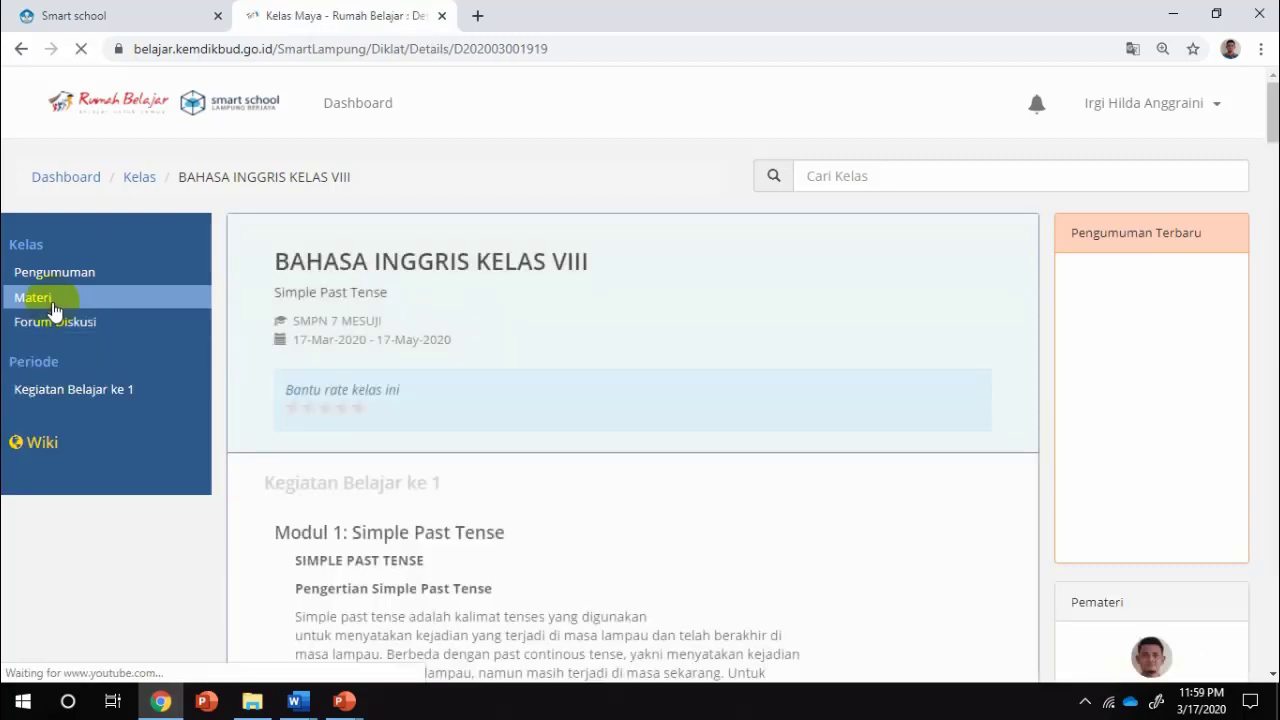
left_click(50, 327)
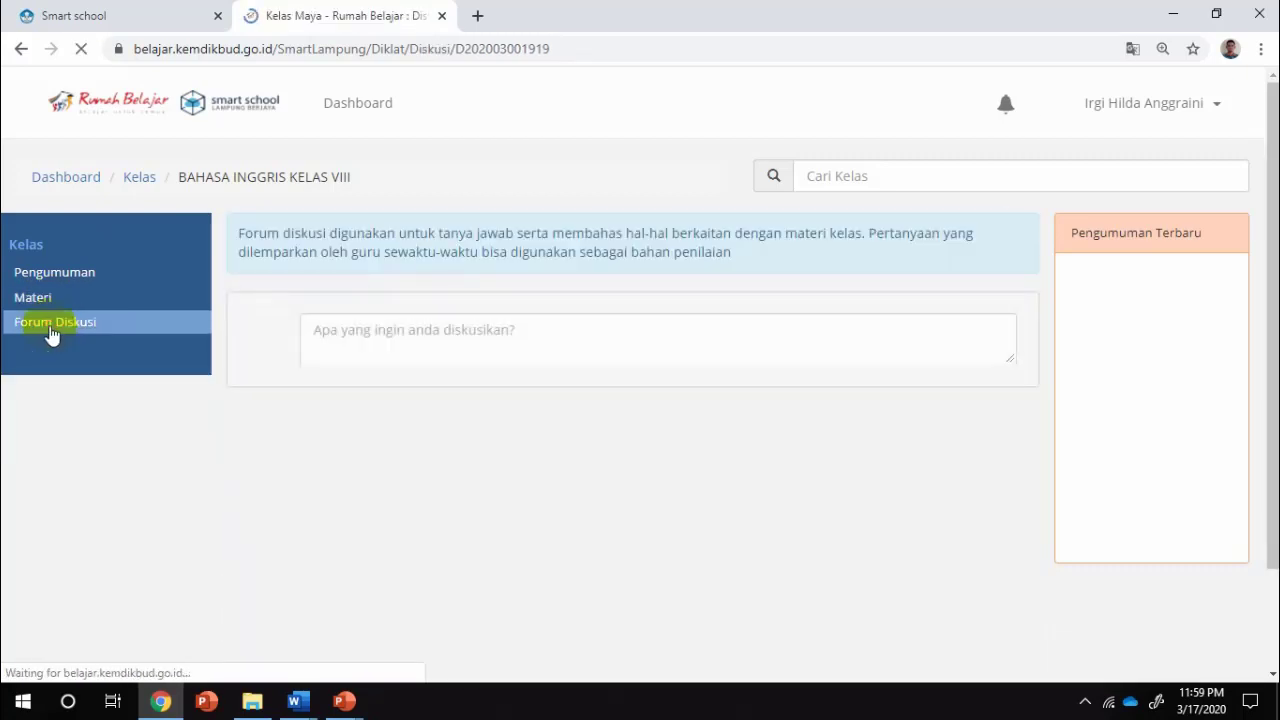
left_click(437, 343)
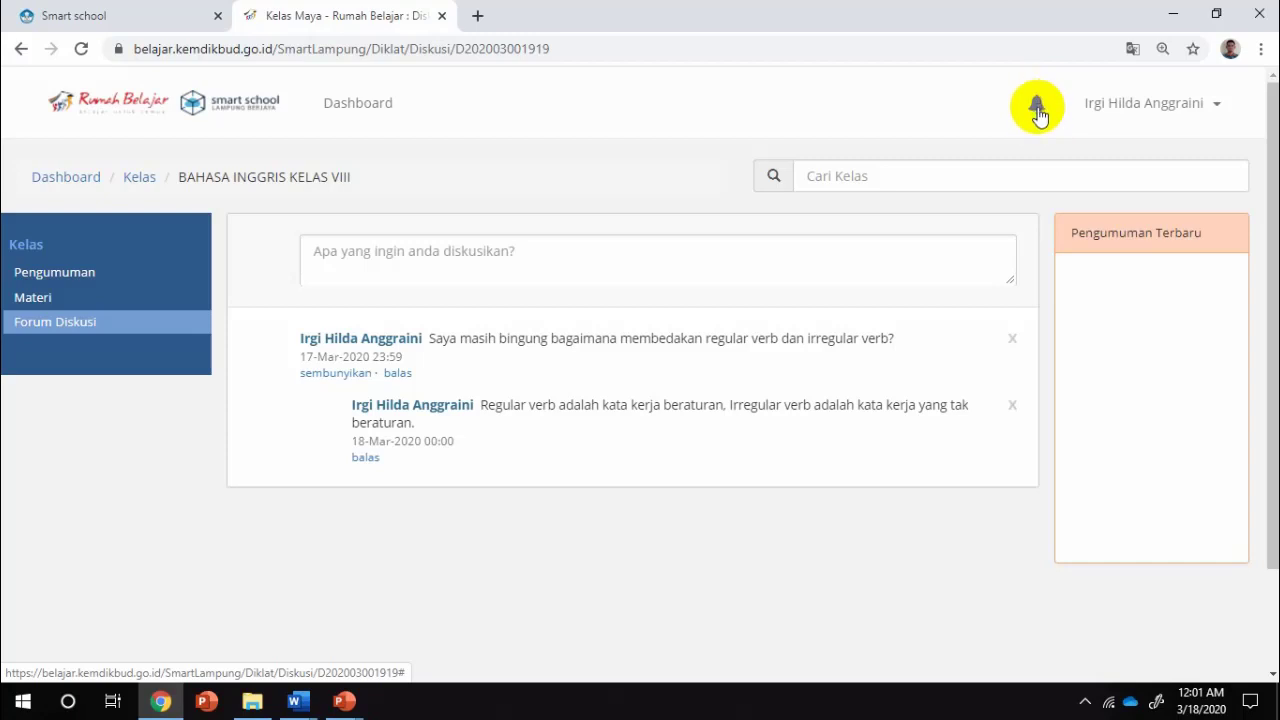
left_click(350, 110)
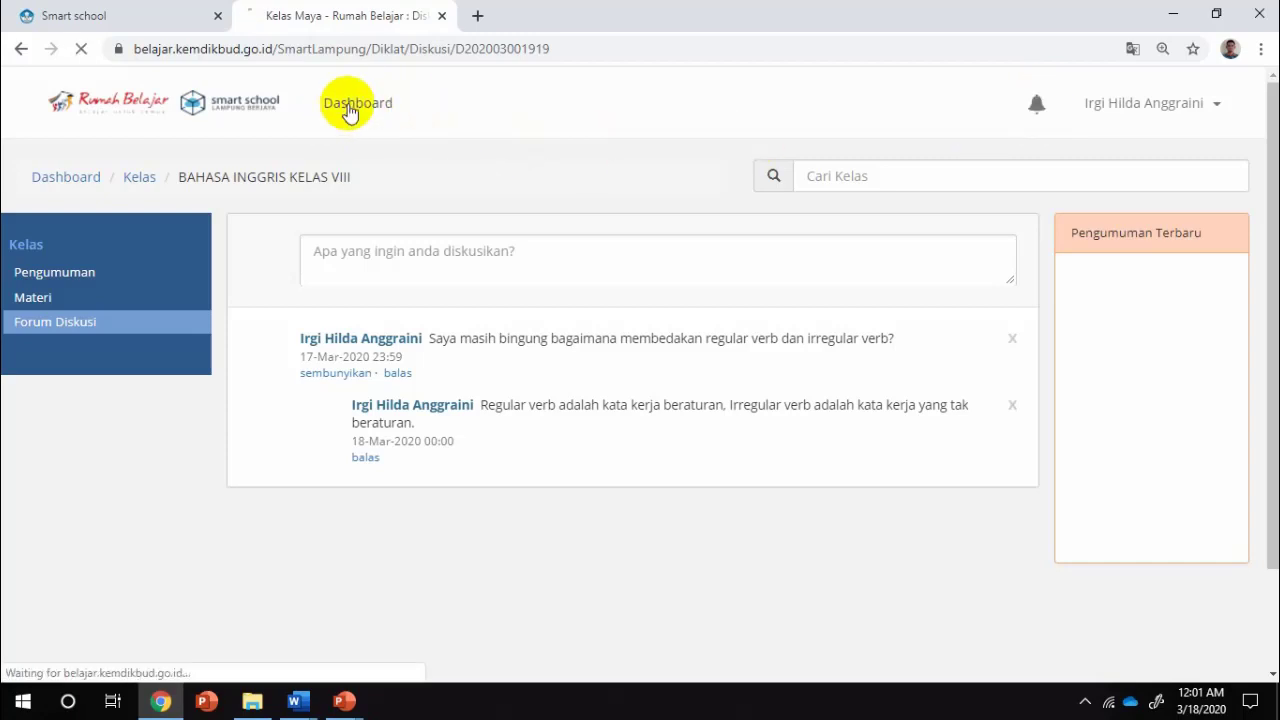